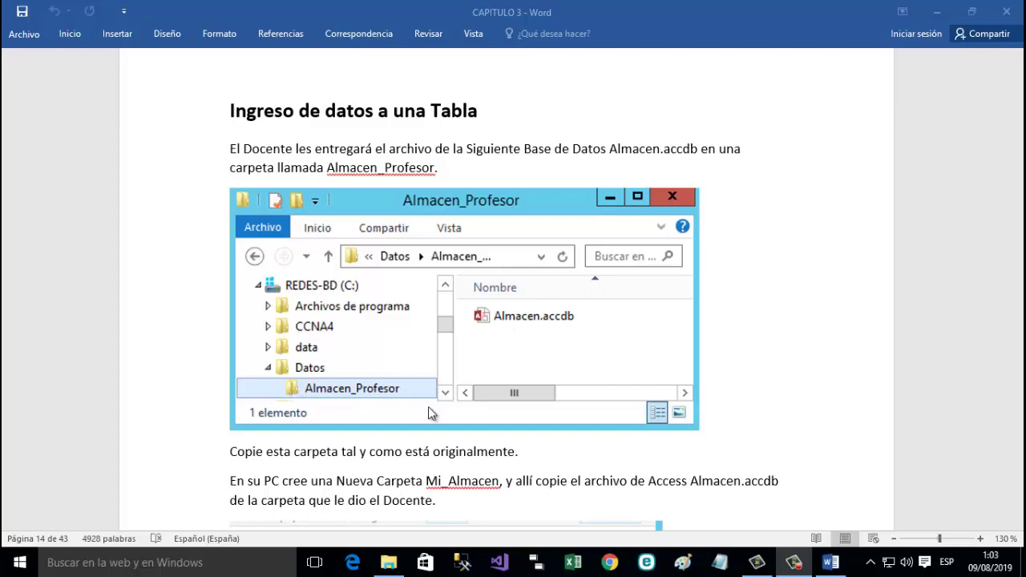
Leave the Word document for the desktop and open a second File Explorer window placed beside the Sesion2 window.
{"action": "left_click", "coordinate": [938, 12]}
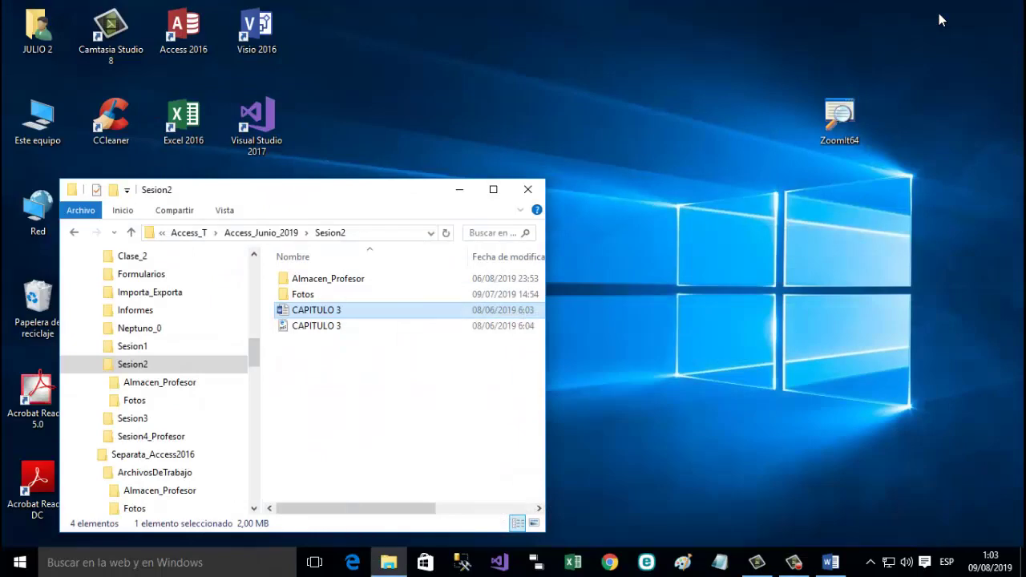
{"action": "left_click_drag", "start_coordinate": [224, 194], "coordinate": [574, 160]}
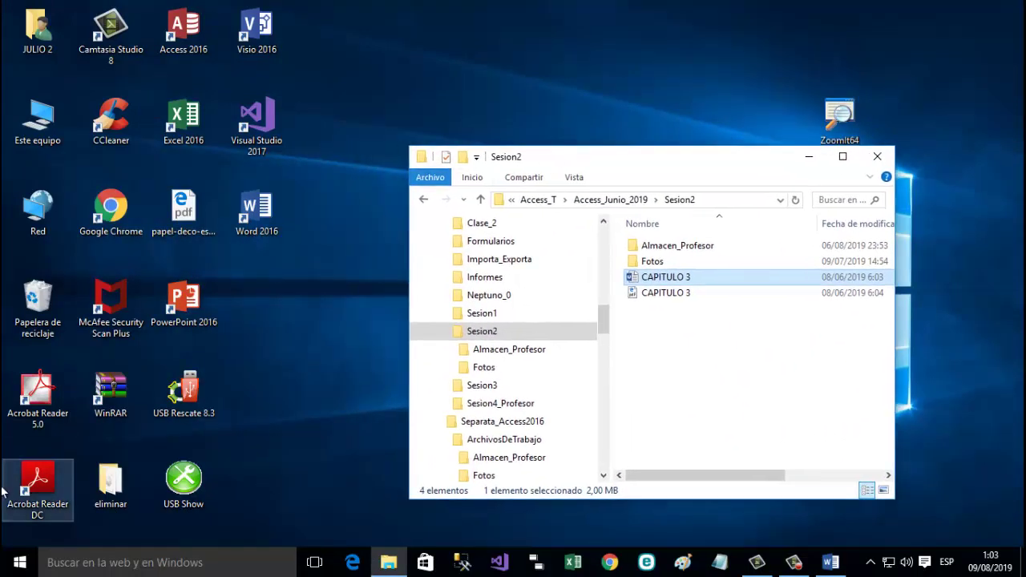
{"action": "right_click", "coordinate": [15, 565]}
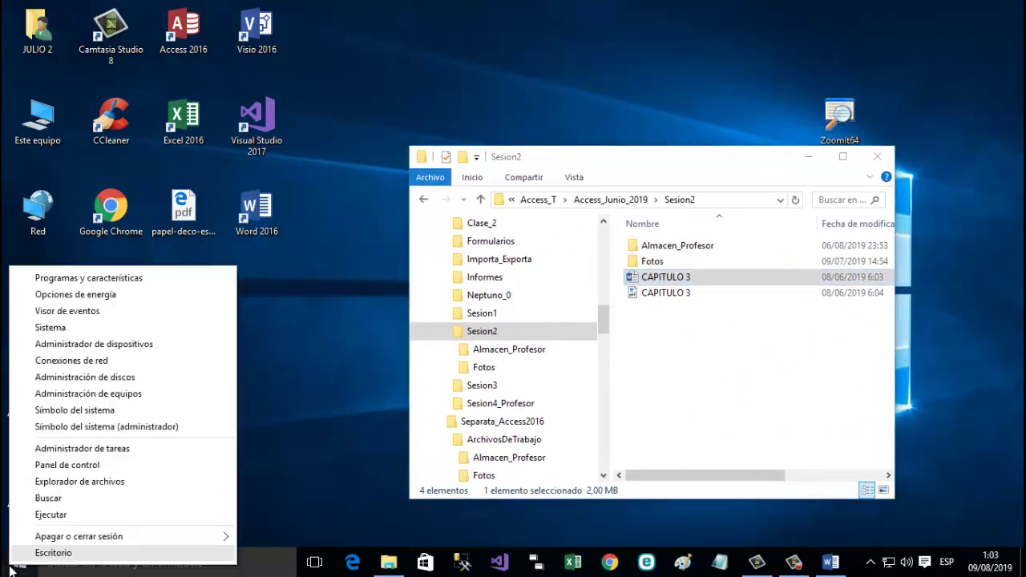
{"action": "left_click", "coordinate": [126, 484]}
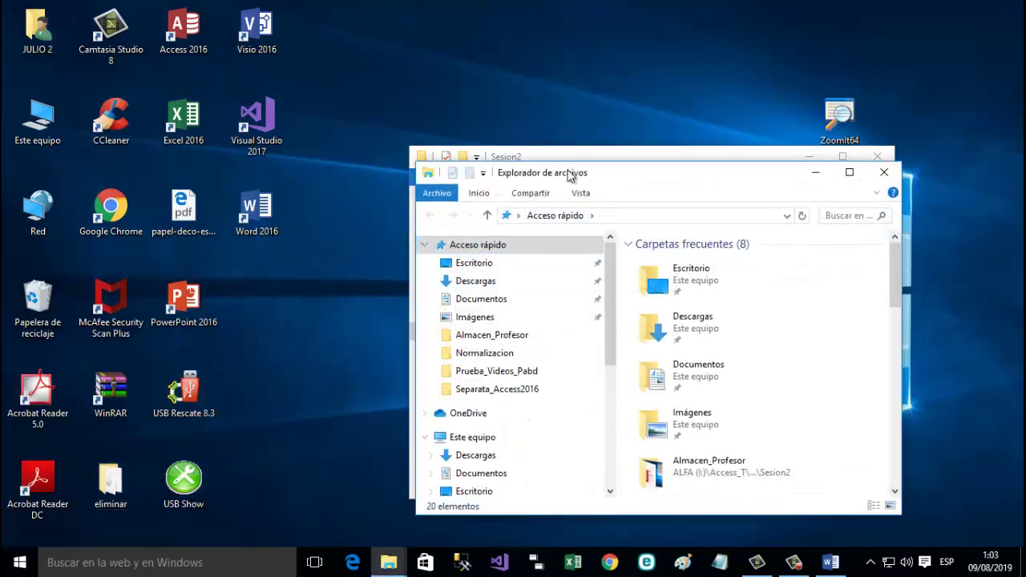
{"action": "left_click_drag", "start_coordinate": [568, 177], "coordinate": [193, 52]}
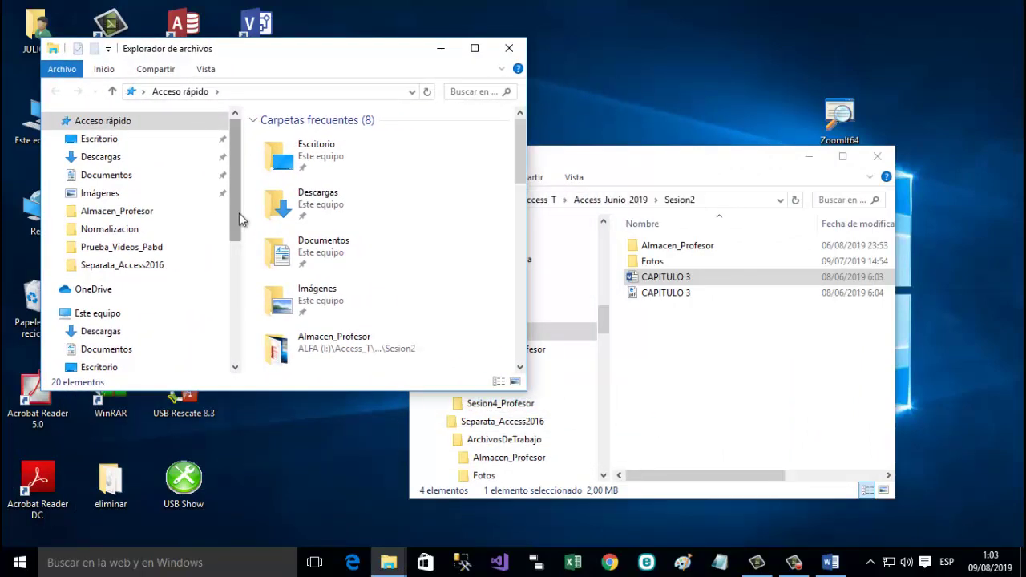
{"action": "left_click_drag", "start_coordinate": [235, 235], "coordinate": [217, 316]}
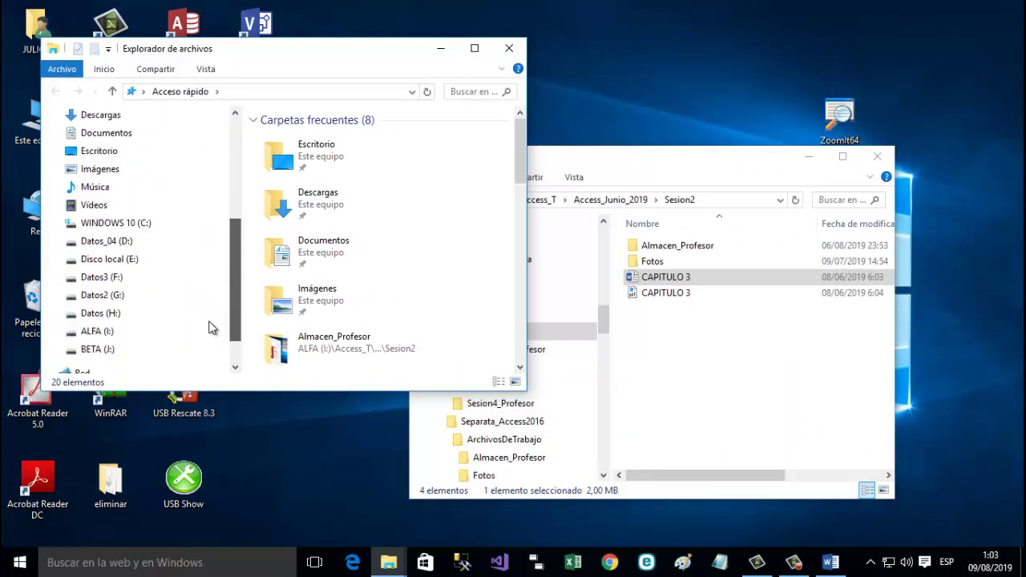
{"action": "left_click", "coordinate": [97, 356]}
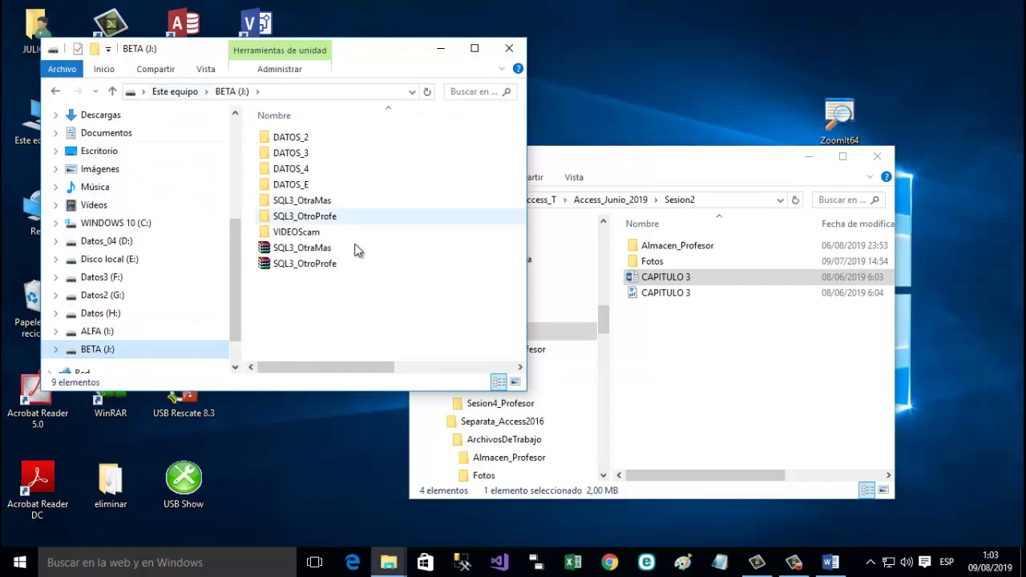
{"action": "right_click", "coordinate": [273, 311]}
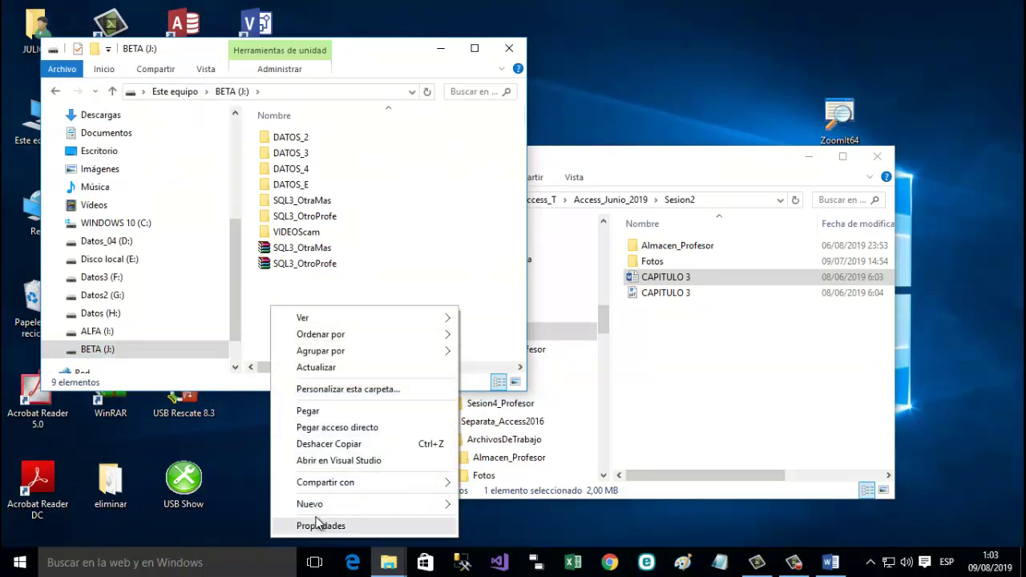
{"action": "mouse_move", "coordinate": [360, 507]}
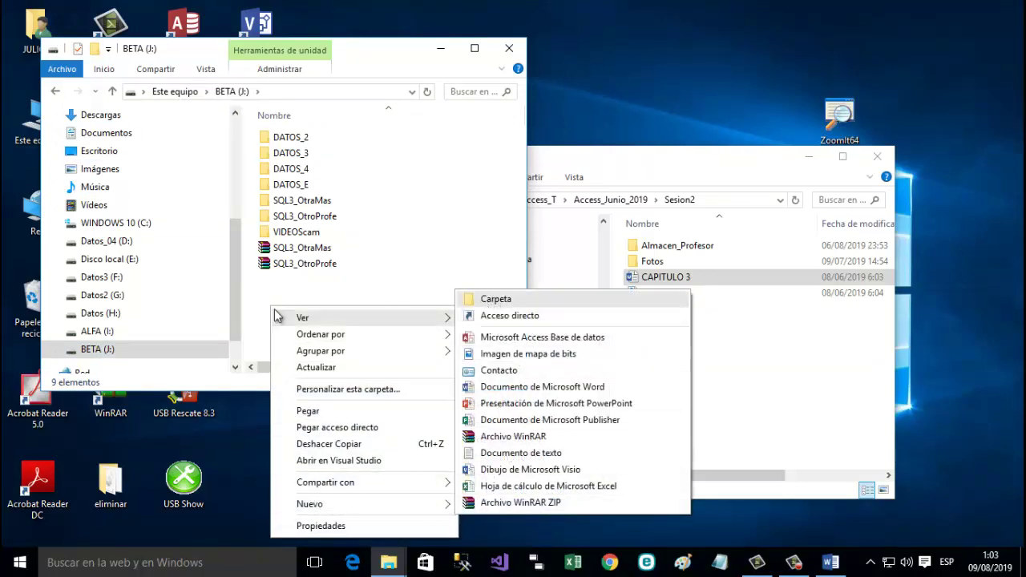
Open the Access_Agosto_2019 folder inside Access_T on the ALFA (I:) drive.
{"action": "left_click", "coordinate": [86, 339]}
{"action": "left_click", "coordinate": [86, 339]}
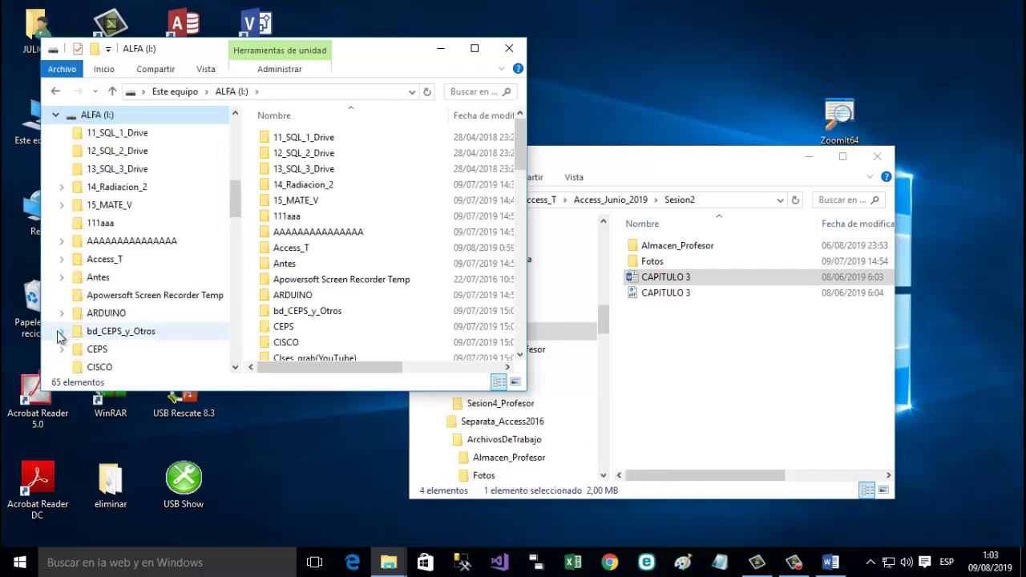
{"action": "left_click", "coordinate": [62, 259]}
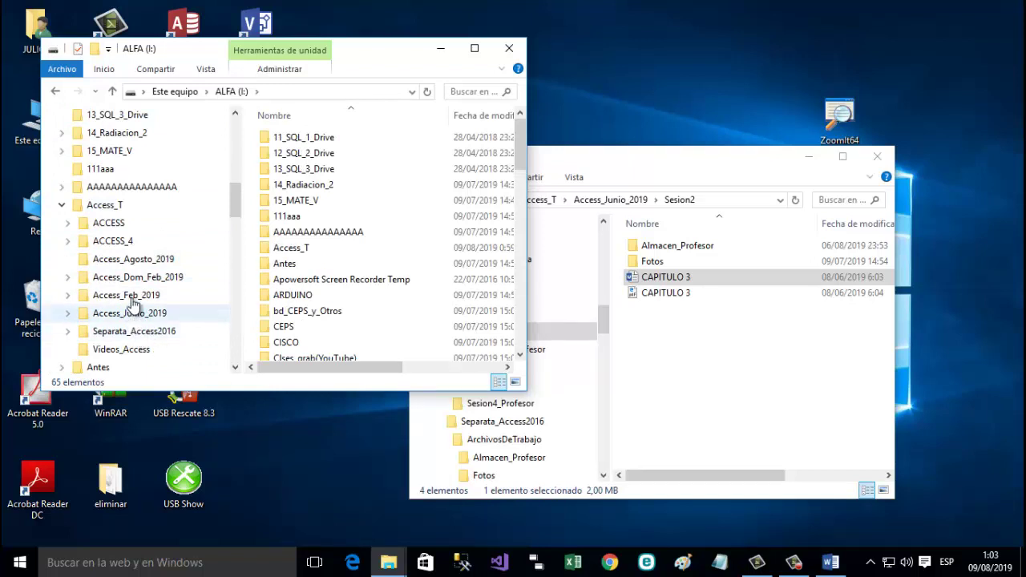
{"action": "left_click", "coordinate": [134, 264]}
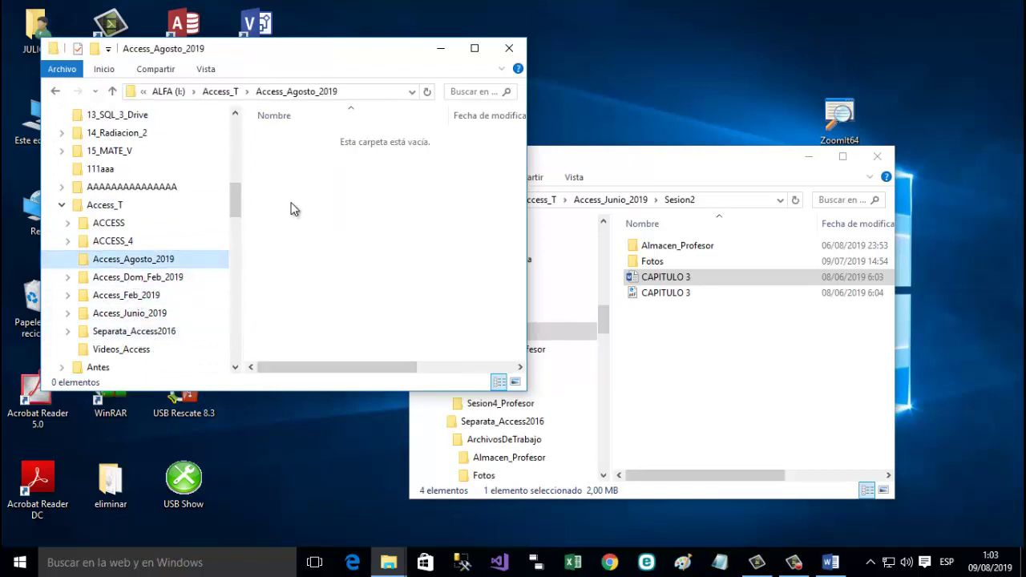
Create a new folder named Sesion3 inside Access_Agosto_2019.
{"action": "right_click", "coordinate": [292, 206]}
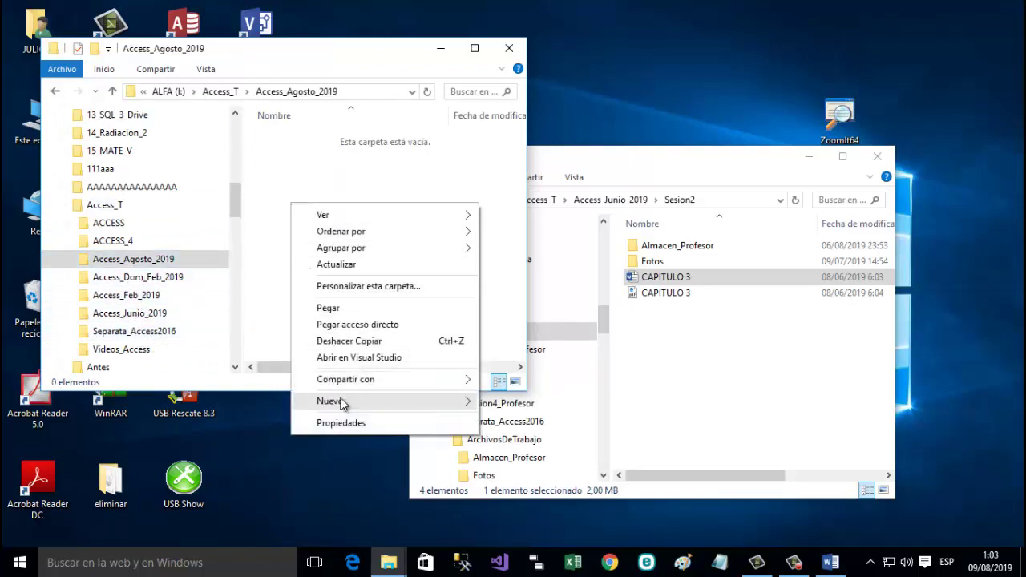
{"action": "mouse_move", "coordinate": [397, 403]}
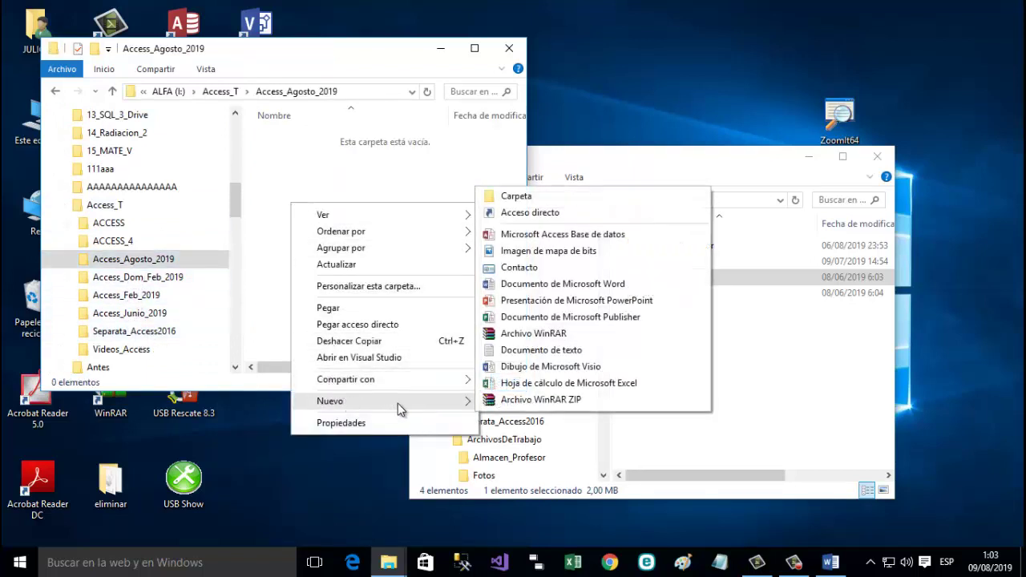
{"action": "left_click", "coordinate": [510, 197]}
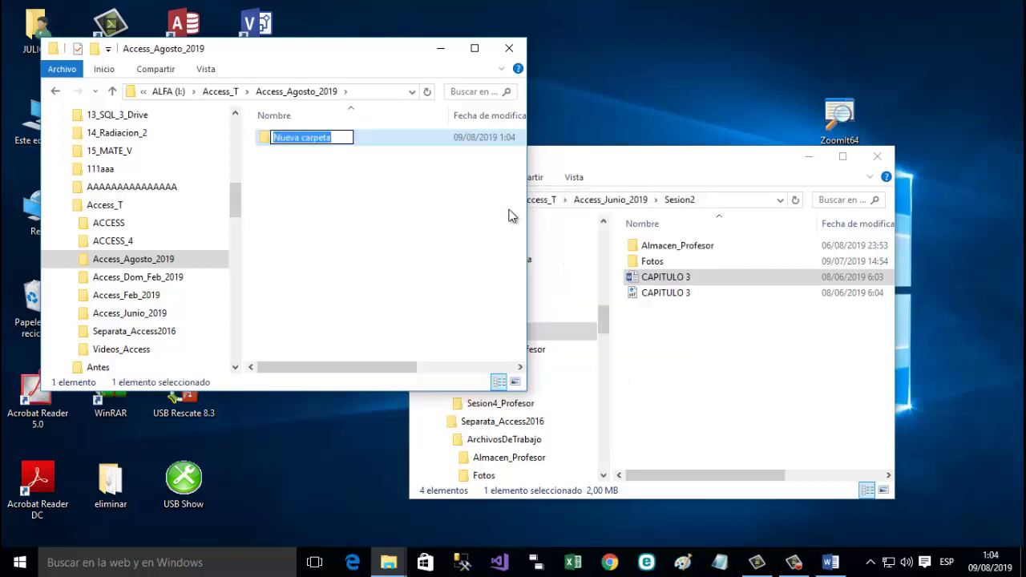
{"action": "type", "text": "S"}
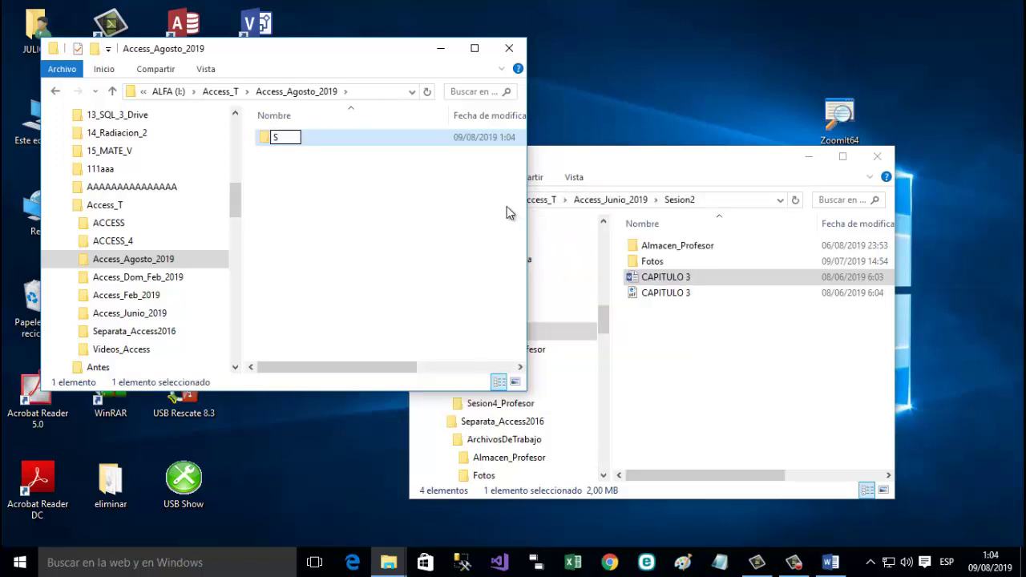
{"action": "type", "text": "esion3"}
{"action": "key", "text": "Return"}
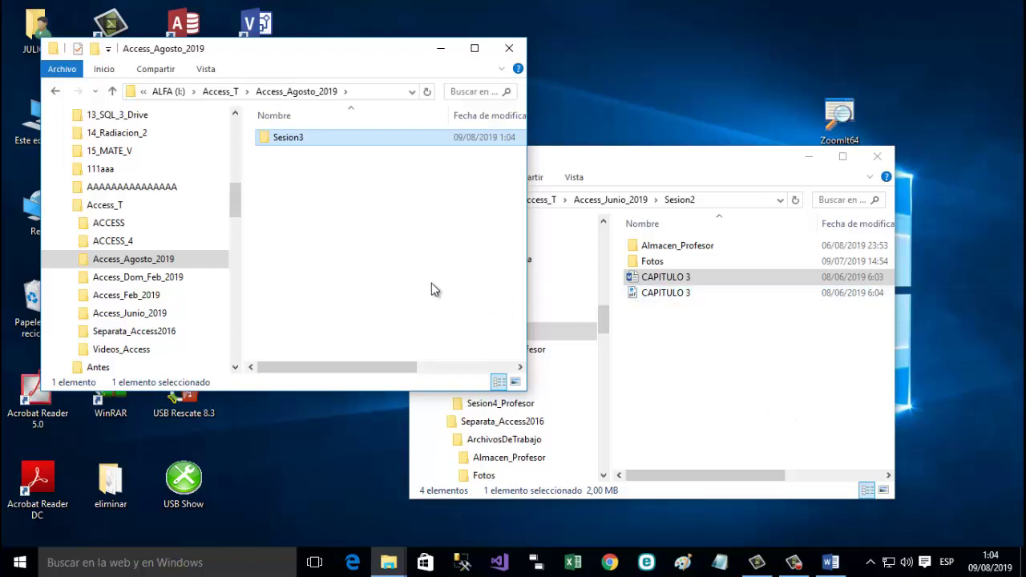
Copy the Almacen_Profesor folder from Sesion2 into the new Sesion3 folder.
{"action": "left_click", "coordinate": [645, 254]}
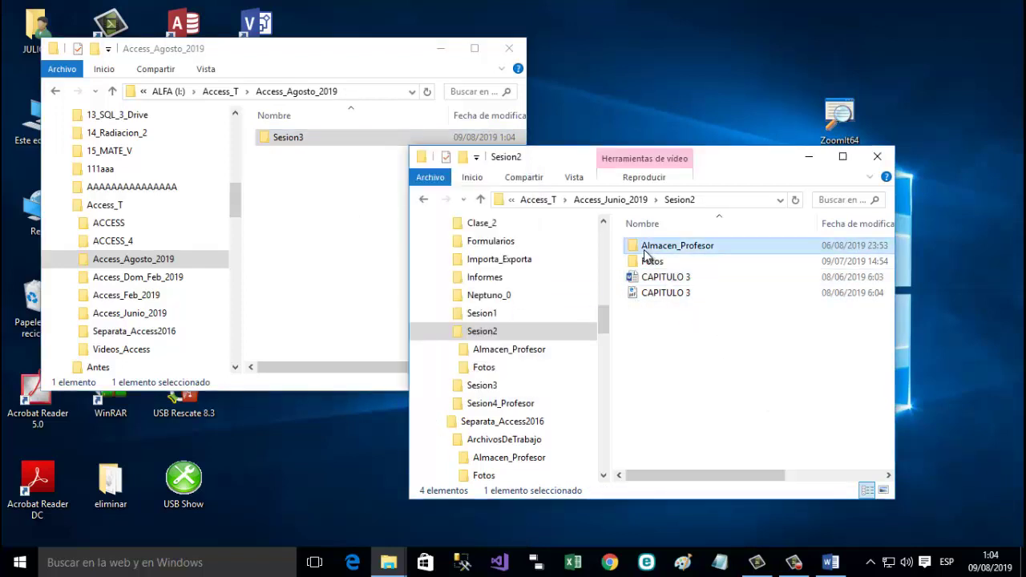
{"action": "right_click", "coordinate": [644, 254]}
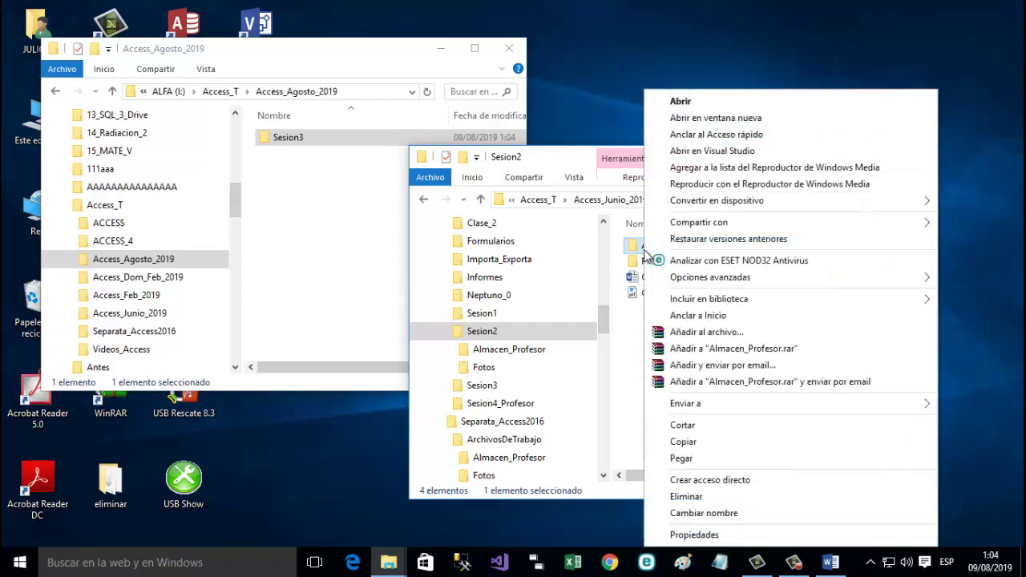
{"action": "left_click", "coordinate": [673, 446]}
{"action": "double_click", "coordinate": [293, 139]}
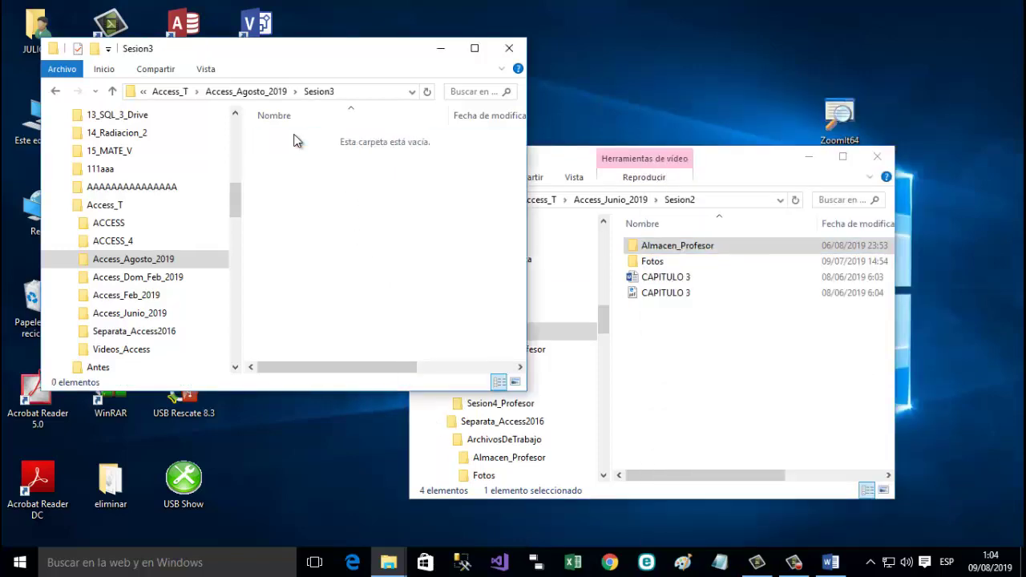
{"action": "right_click", "coordinate": [294, 141]}
{"action": "left_click", "coordinate": [323, 238]}
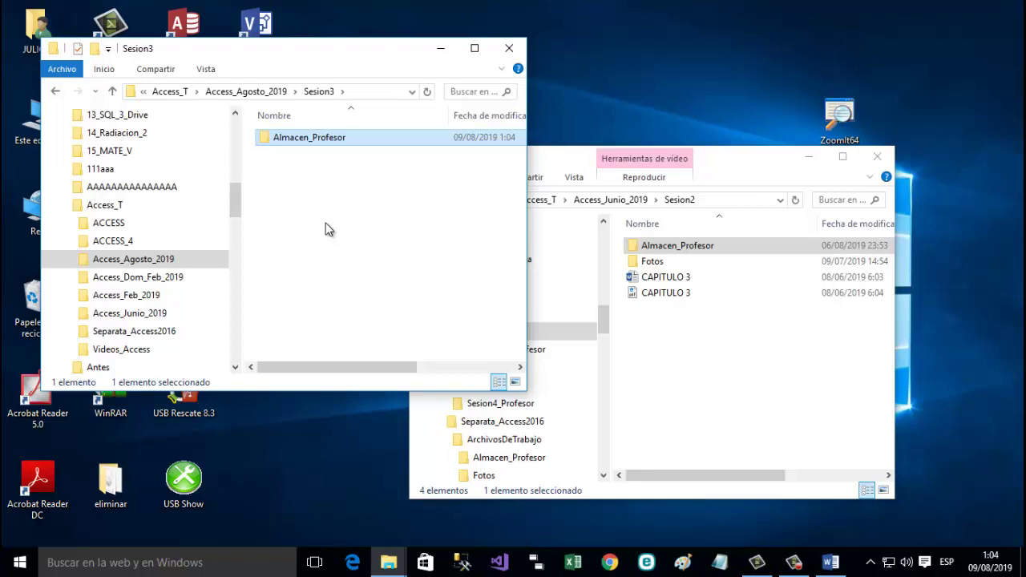
Create a new folder named Almacen_Alumno inside Sesion3.
{"action": "right_click", "coordinate": [287, 175]}
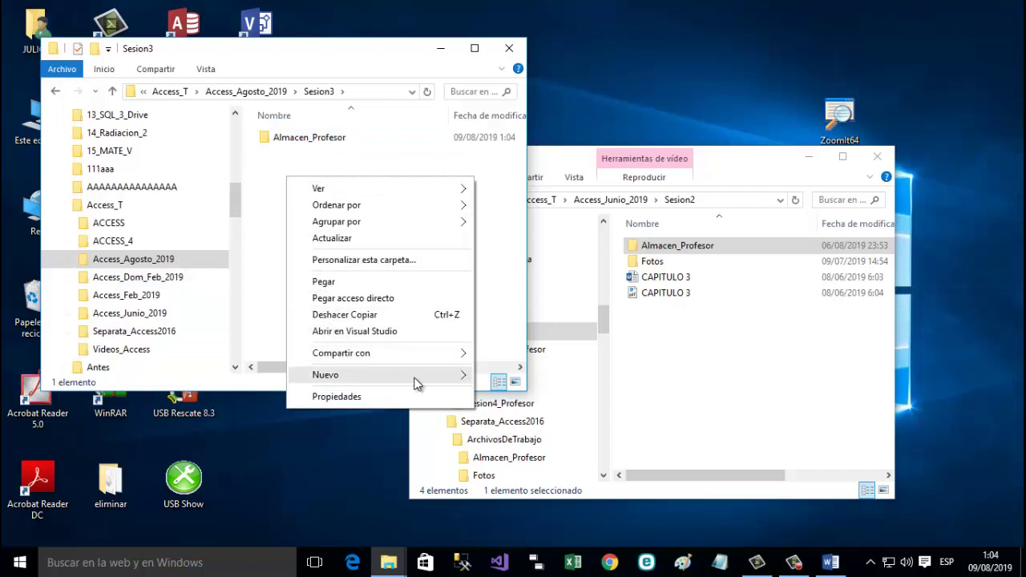
{"action": "mouse_move", "coordinate": [415, 377]}
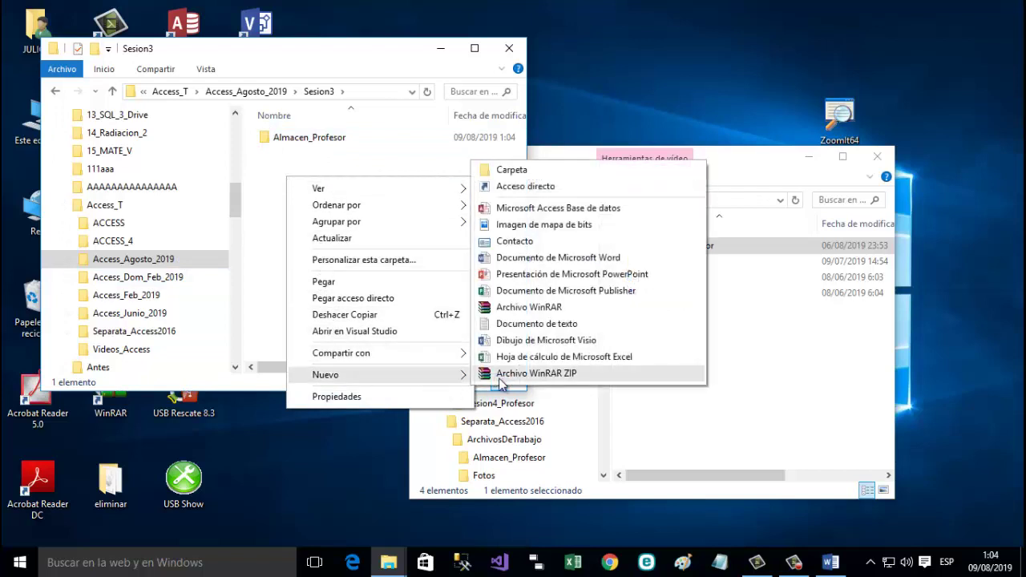
{"action": "left_click", "coordinate": [539, 172]}
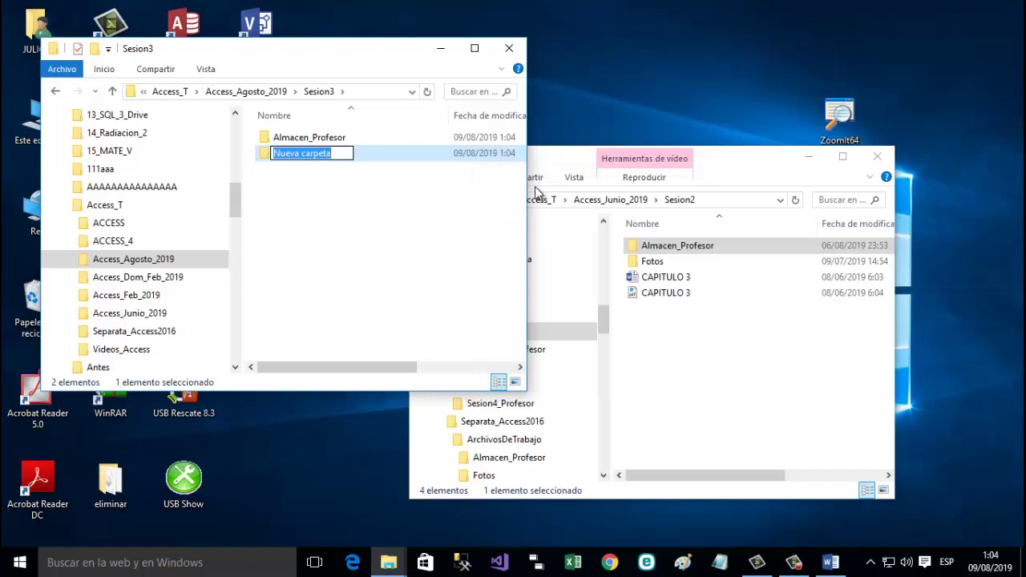
{"action": "type", "text": "Alma"}
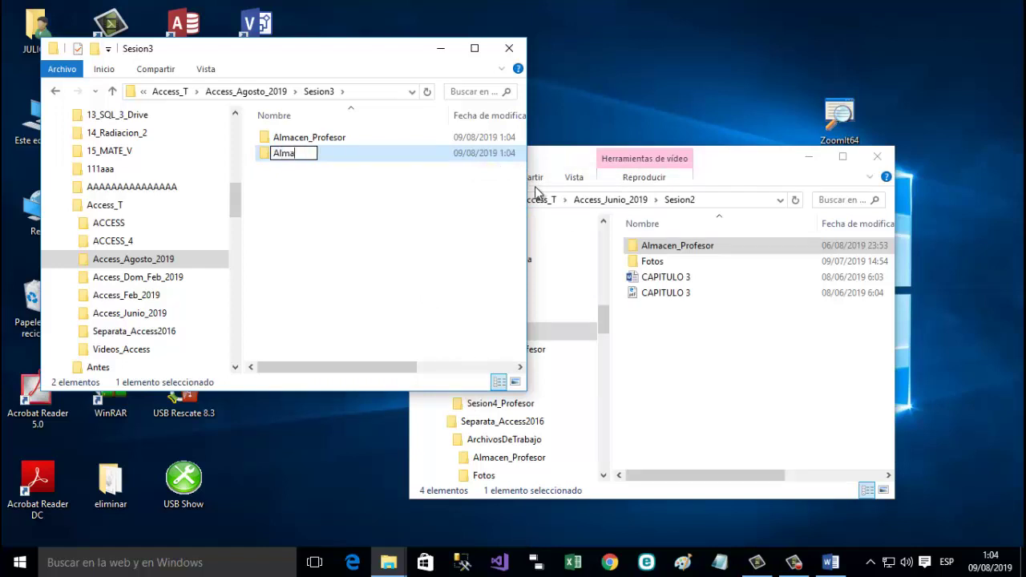
{"action": "type", "text": "cen_Alumn"}
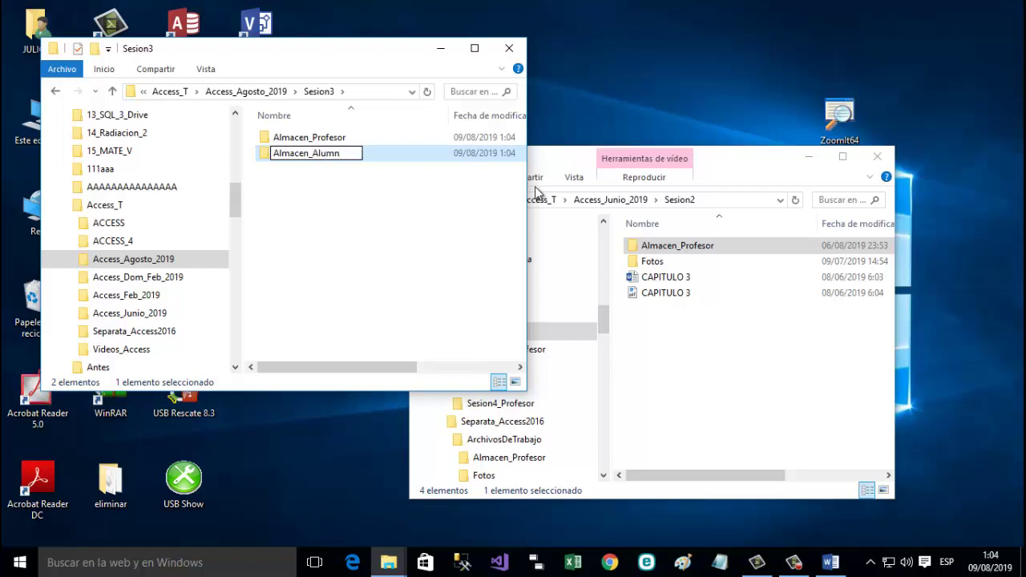
{"action": "type", "text": "o"}
{"action": "key", "text": "Return"}
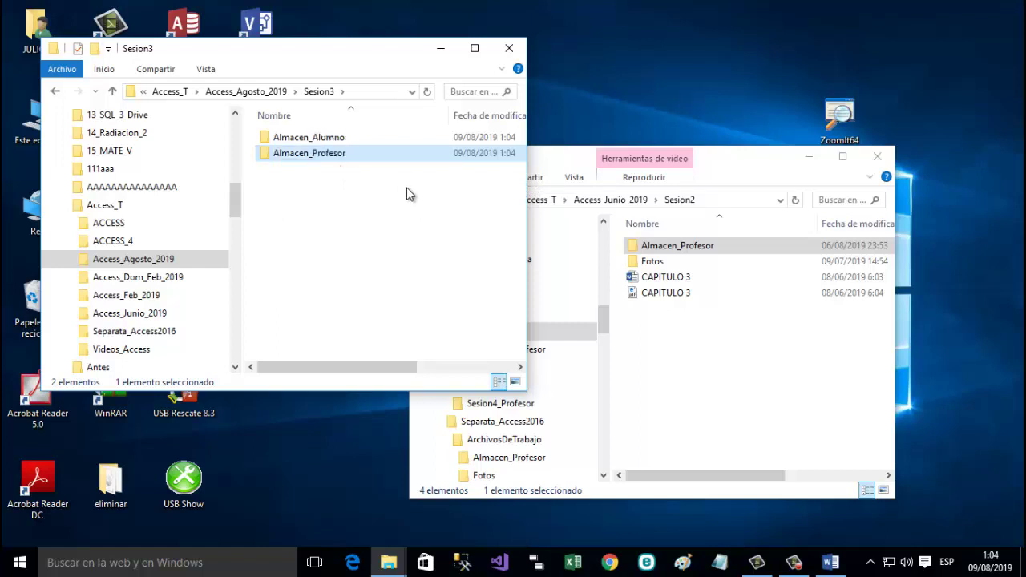
Open the copied Almacen_Profesor folder in Sesion3 and show its files in the Detalles layout.
{"action": "double_click", "coordinate": [315, 160]}
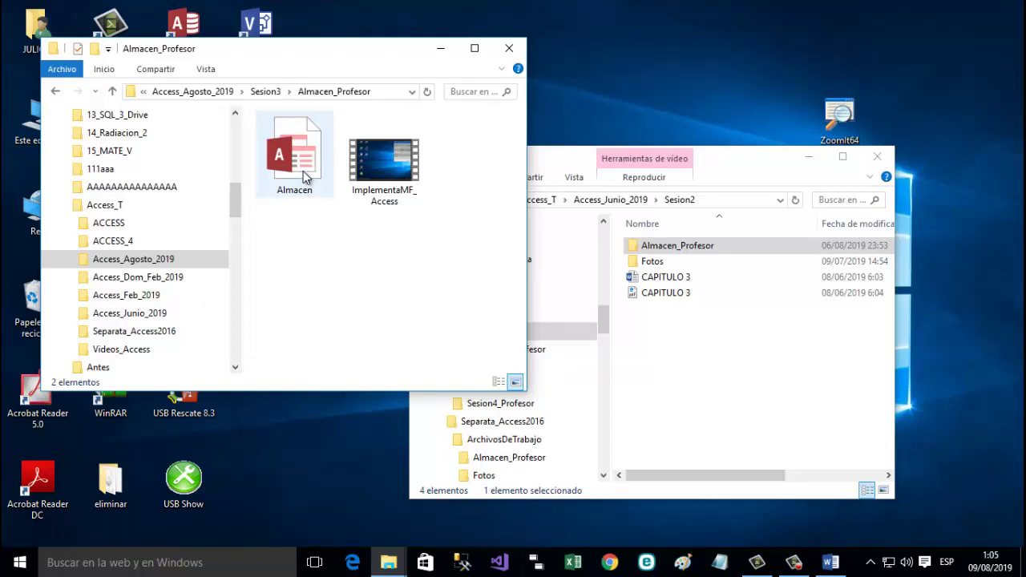
{"action": "left_click", "coordinate": [206, 70]}
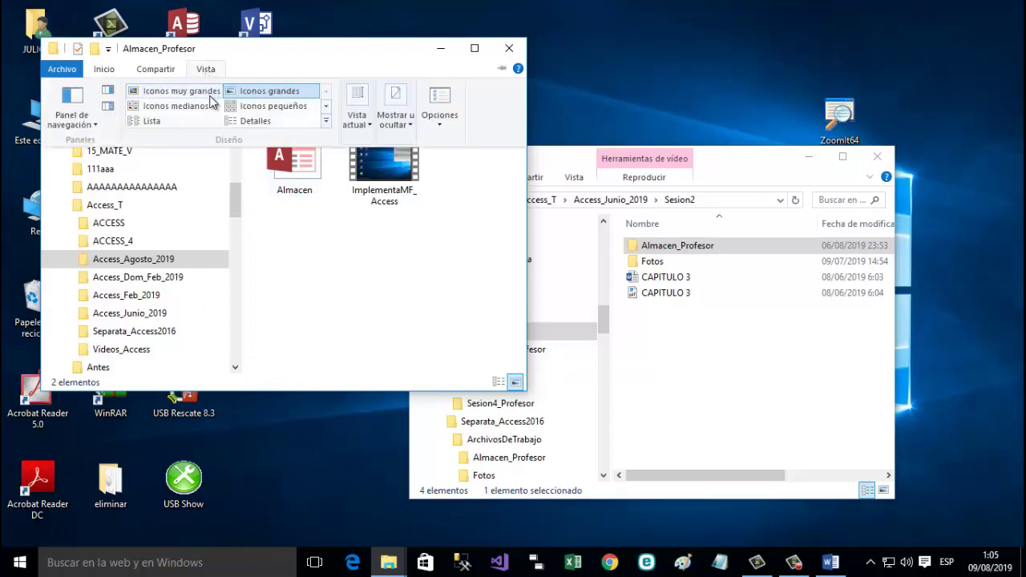
{"action": "left_click", "coordinate": [253, 121]}
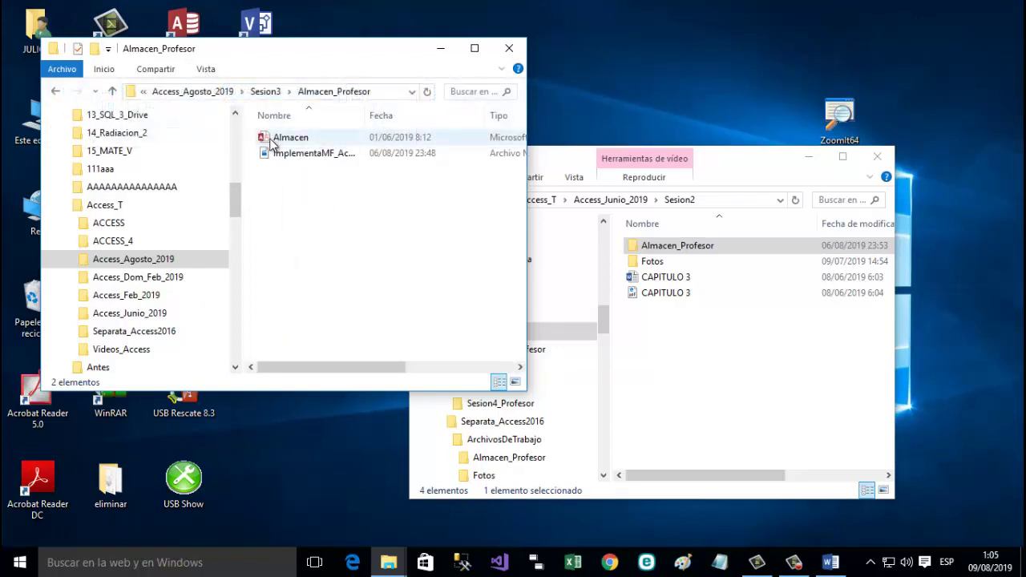
Copy the Almacen database from the Almacen_Profesor folder into the Almacen_Alumno folder of Sesion3.
{"action": "right_click", "coordinate": [272, 143]}
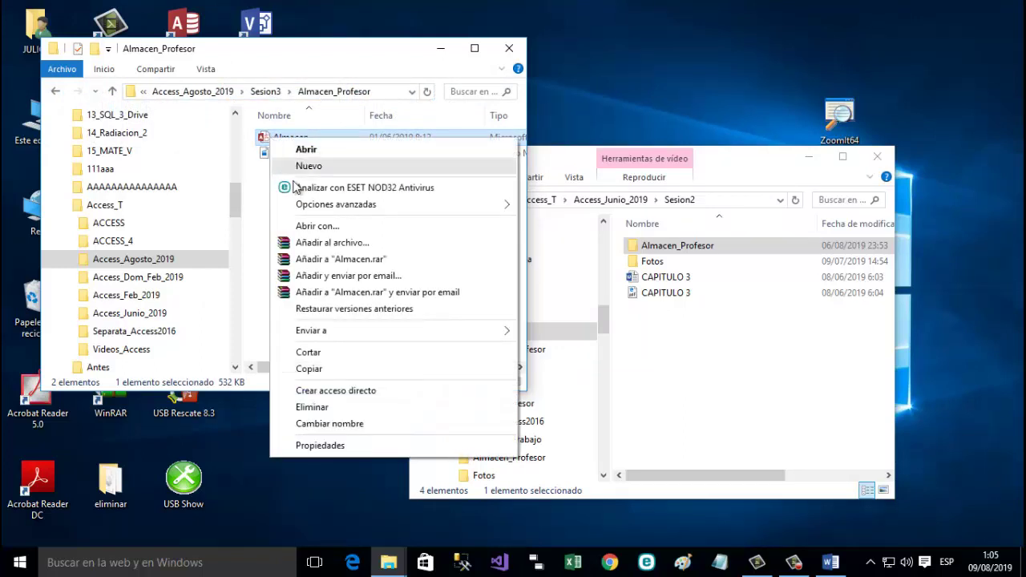
{"action": "left_click", "coordinate": [309, 371]}
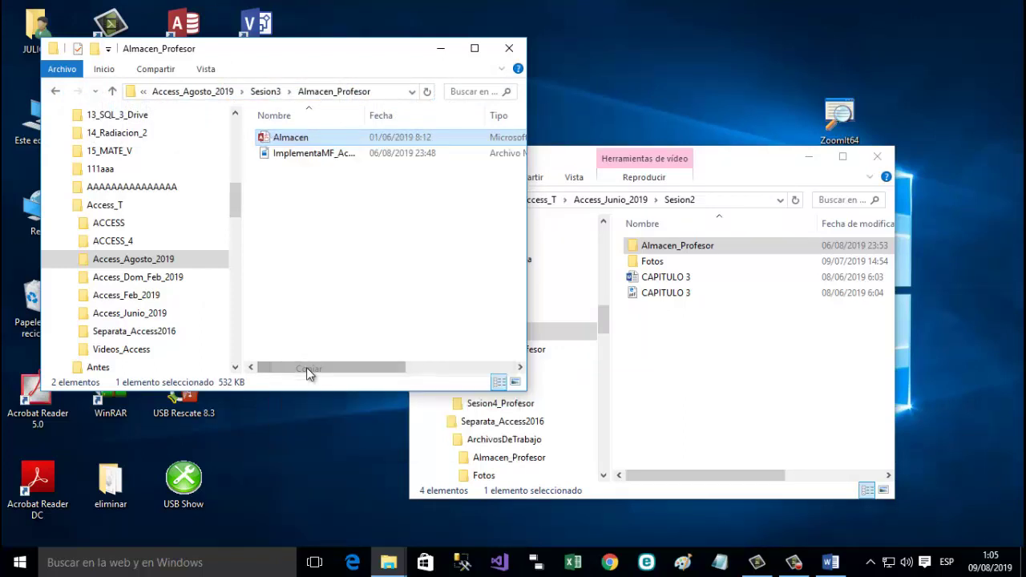
{"action": "left_click", "coordinate": [260, 91]}
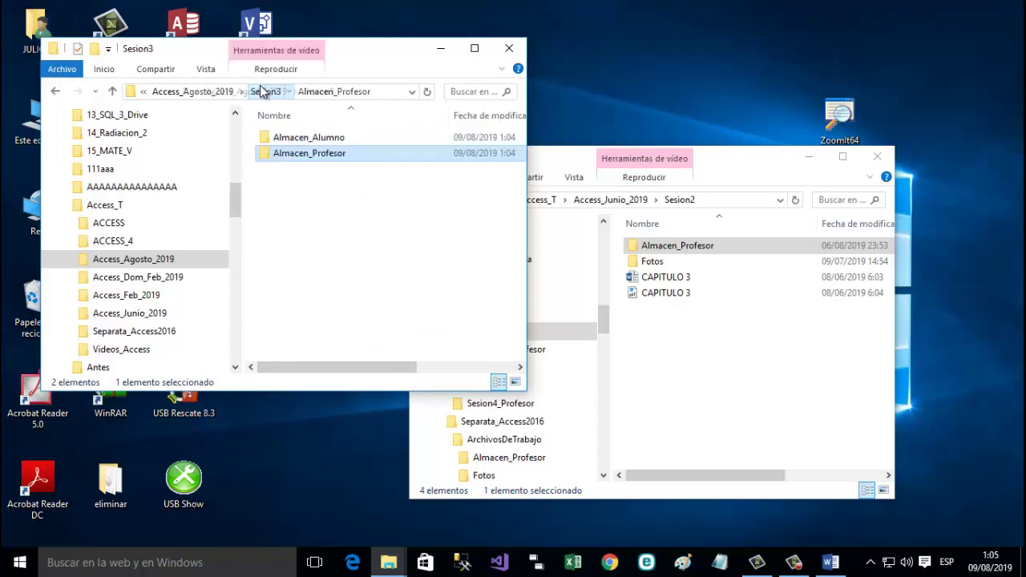
{"action": "double_click", "coordinate": [287, 141]}
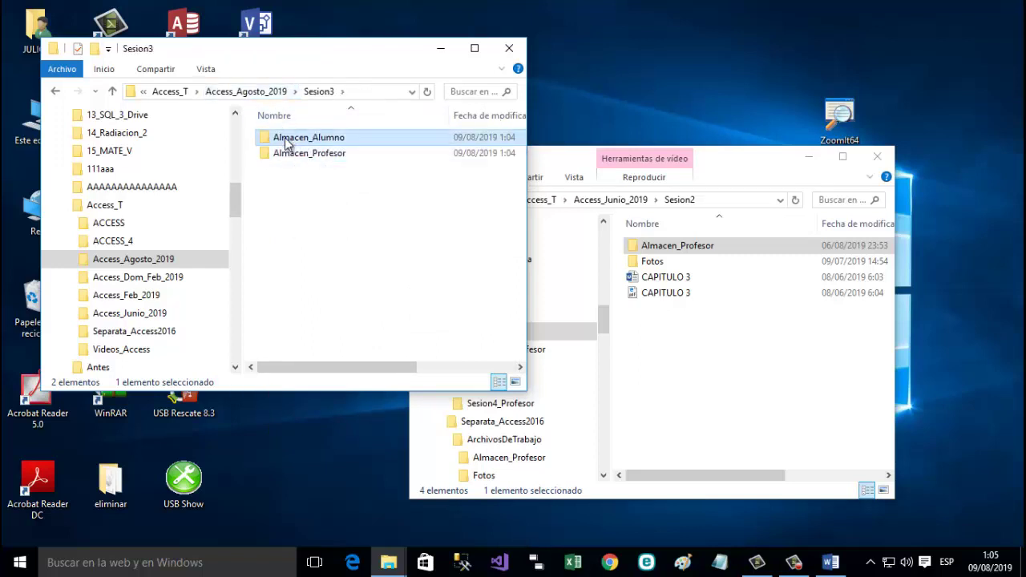
{"action": "right_click", "coordinate": [291, 155]}
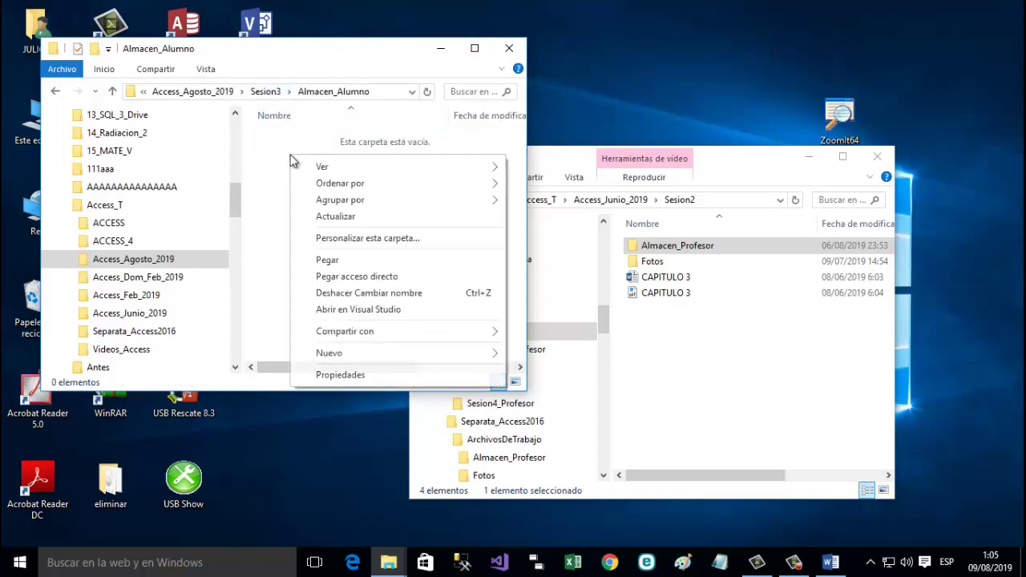
{"action": "left_click", "coordinate": [325, 261]}
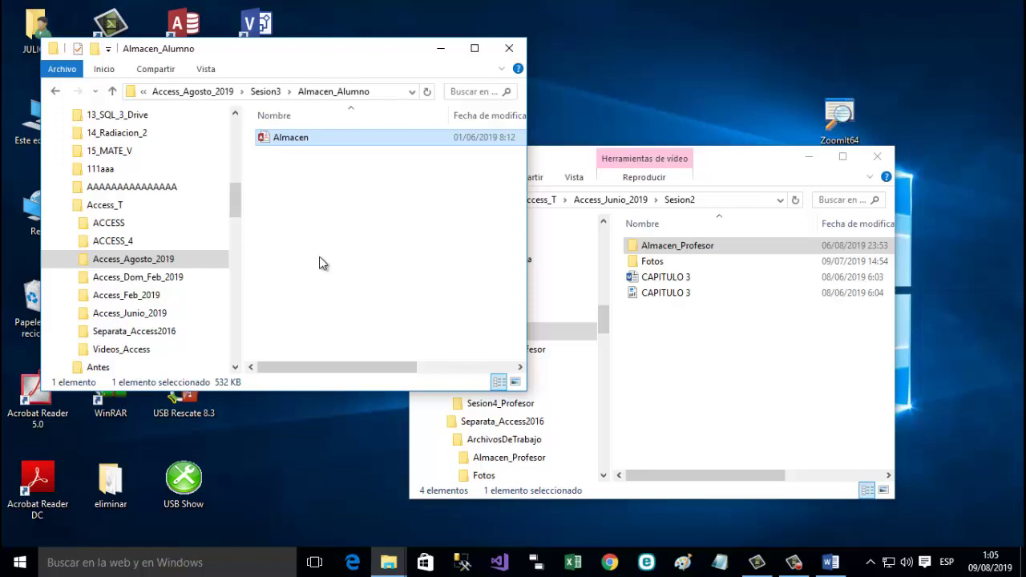
Open the Almacen database from the Almacen_Alumno folder in Access and enable its blocked content.
{"action": "left_click", "coordinate": [264, 93]}
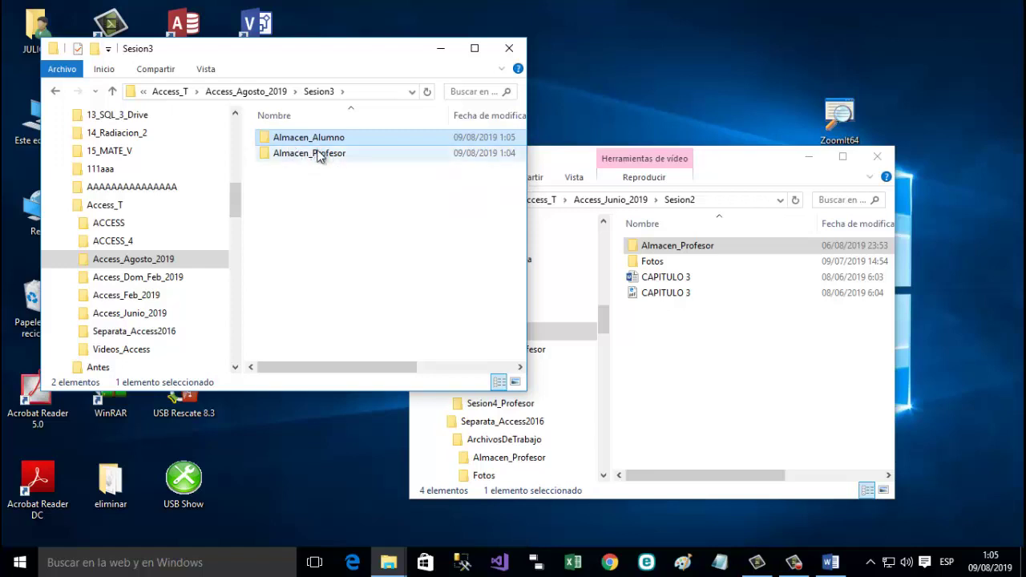
{"action": "double_click", "coordinate": [278, 139]}
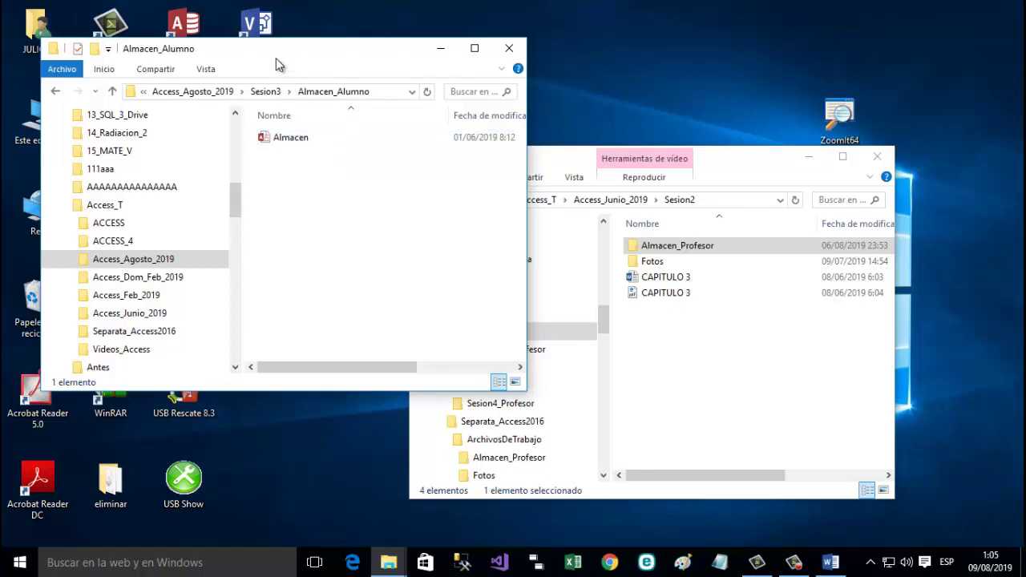
{"action": "left_click_drag", "start_coordinate": [276, 52], "coordinate": [536, 38]}
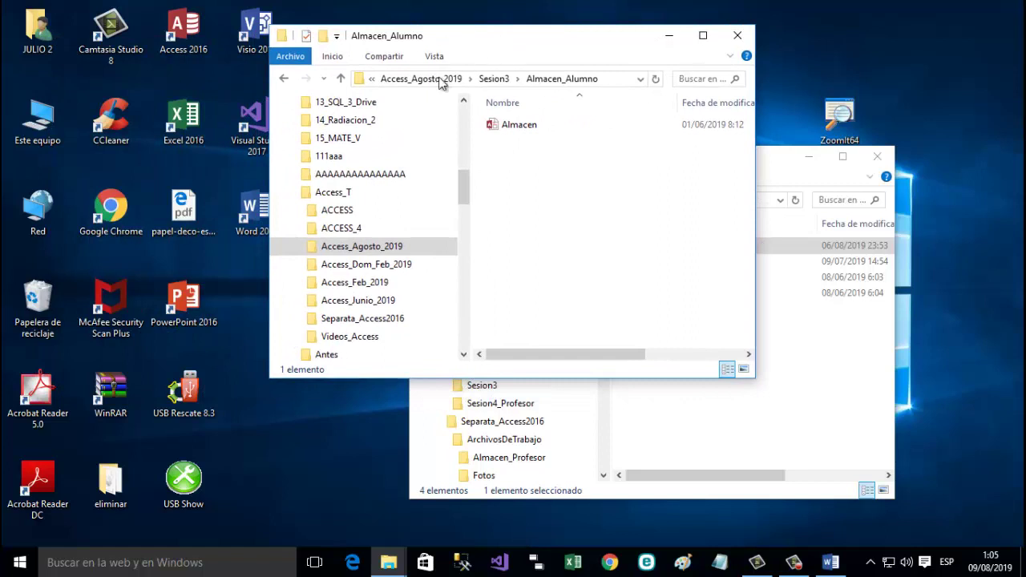
{"action": "double_click", "coordinate": [524, 131]}
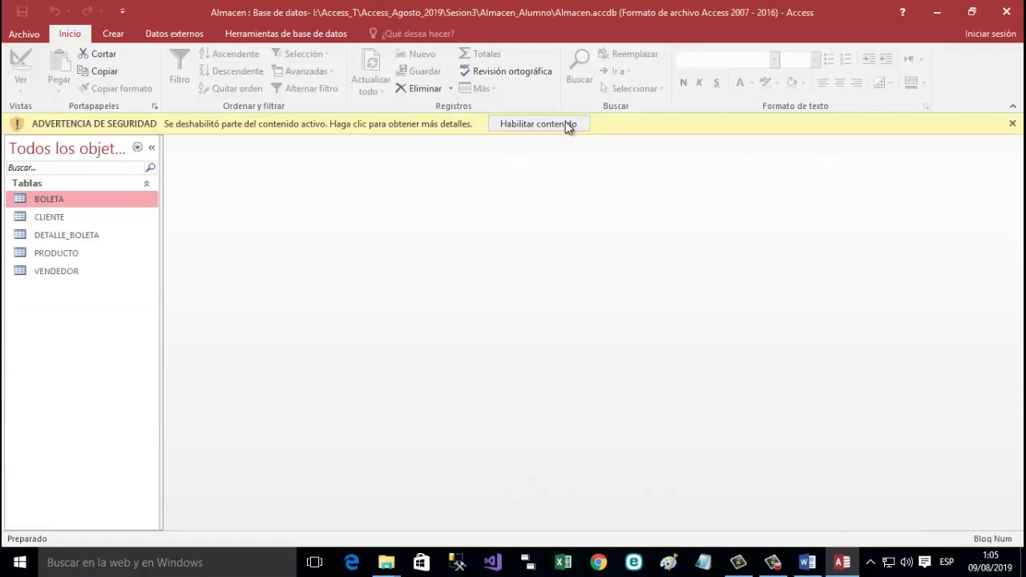
{"action": "left_click", "coordinate": [565, 125]}
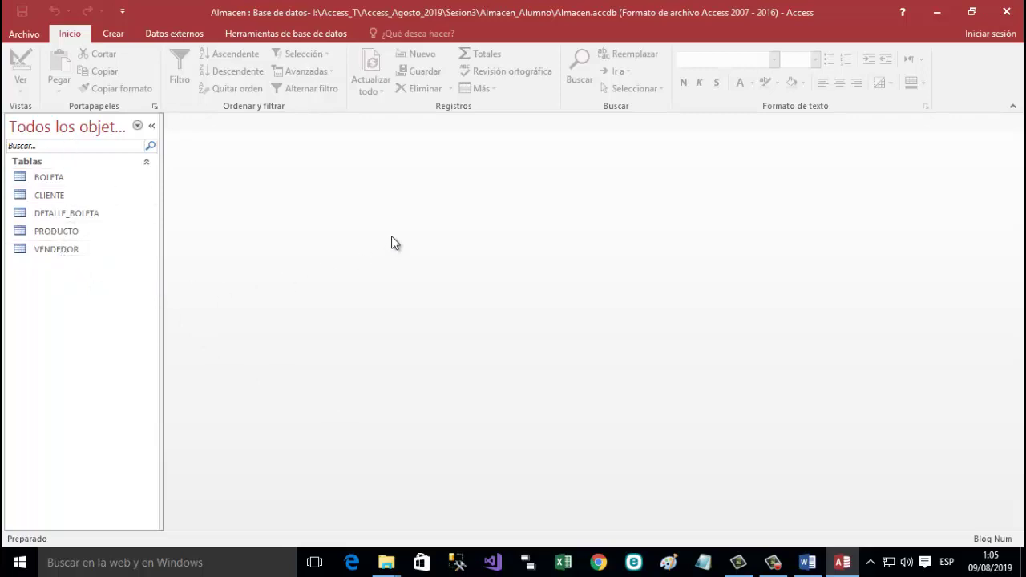
Display the database's relationships diagram and open the VENDEDOR table in Design view.
{"action": "left_click", "coordinate": [265, 33]}
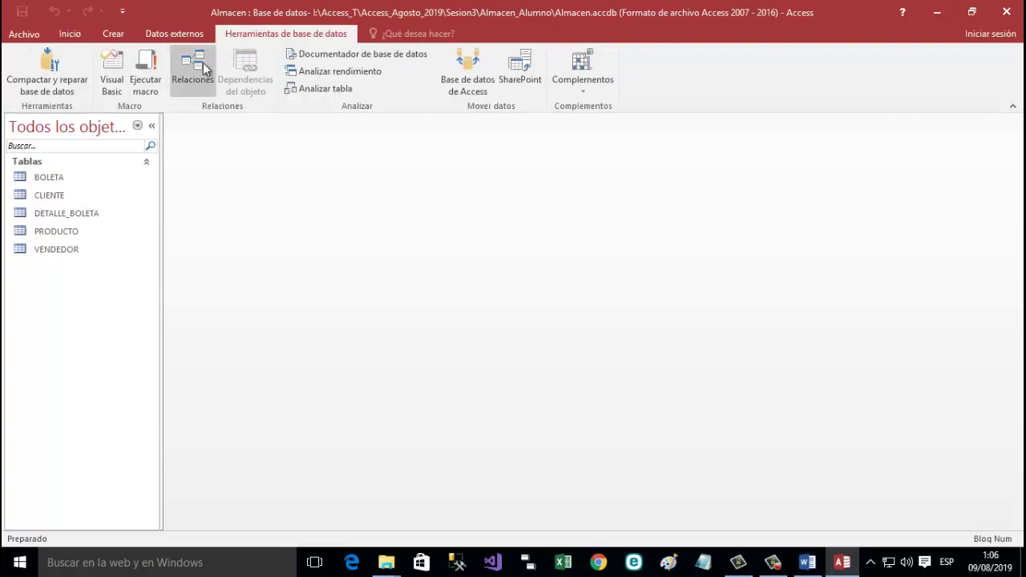
{"action": "left_click", "coordinate": [192, 80]}
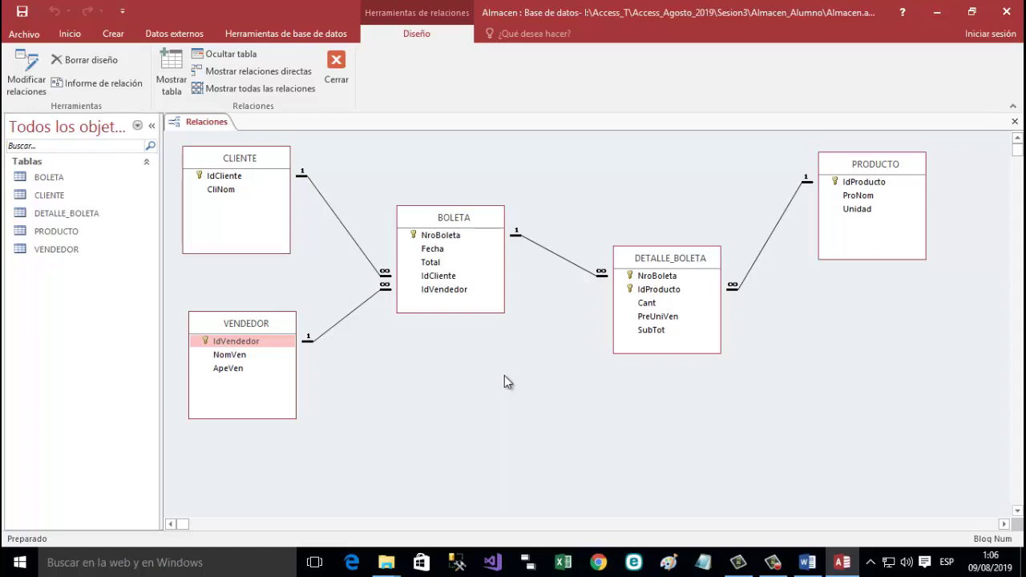
{"action": "left_click", "coordinate": [45, 249]}
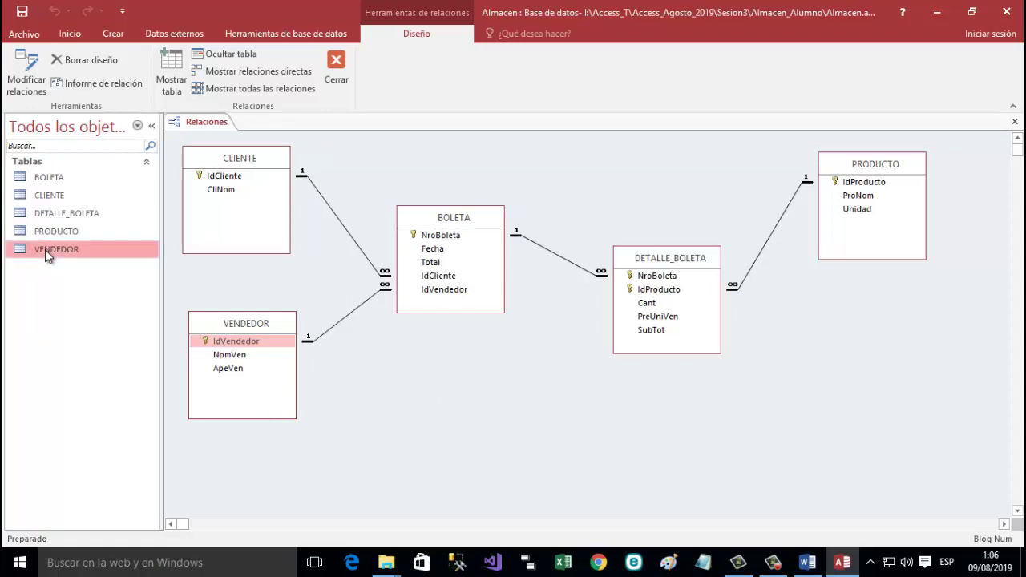
{"action": "right_click", "coordinate": [46, 253]}
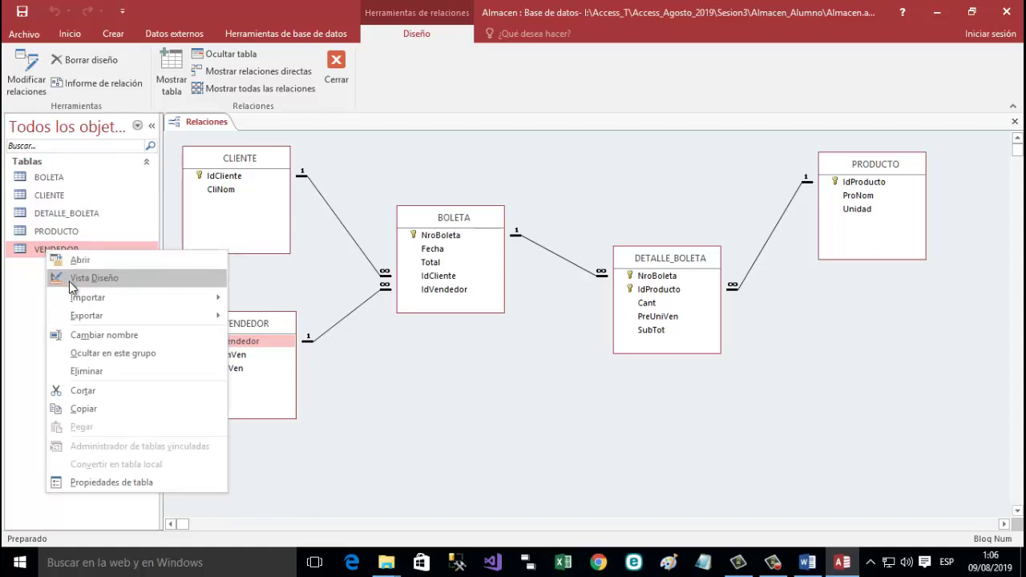
{"action": "left_click", "coordinate": [70, 278]}
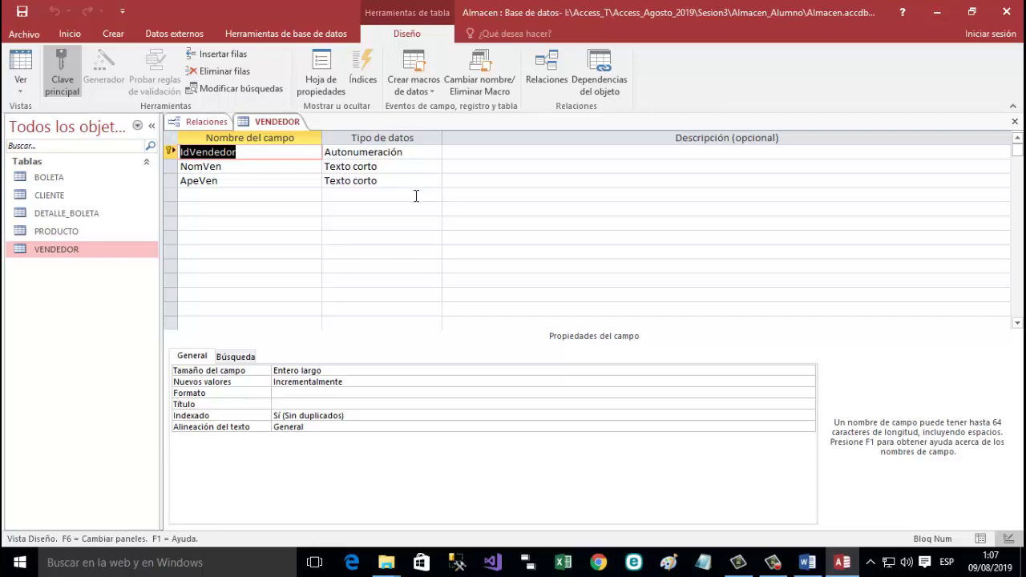
Add a field named Edad to the VENDEDOR table with the data type Número.
{"action": "left_click", "coordinate": [209, 197]}
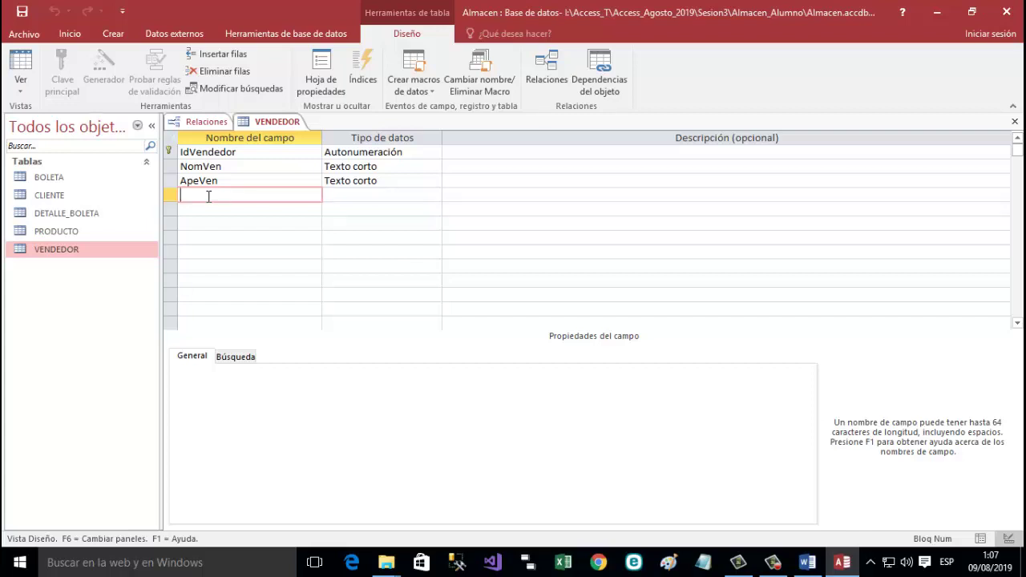
{"action": "type", "text": "Edad"}
{"action": "left_click", "coordinate": [351, 197]}
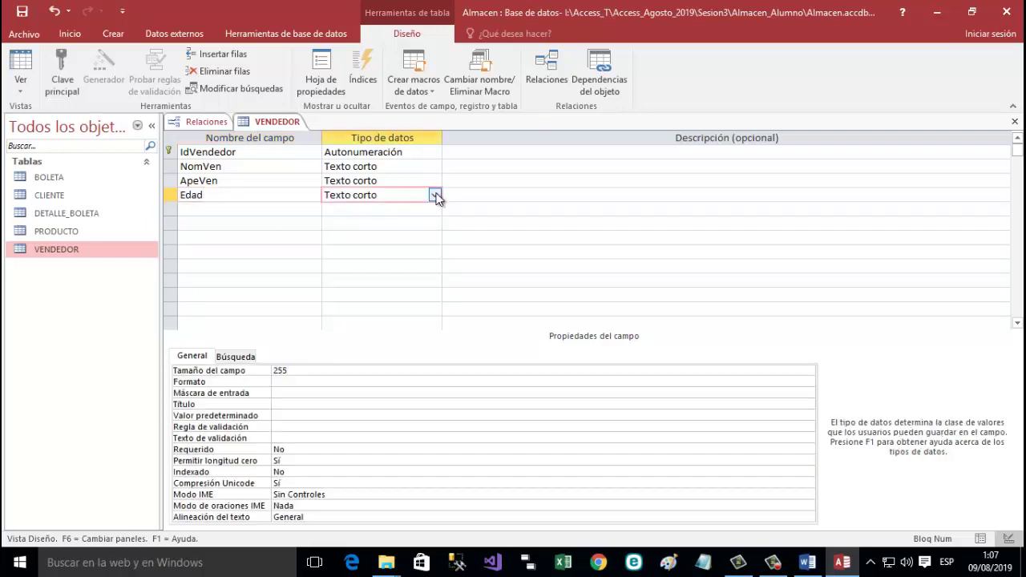
{"action": "left_click", "coordinate": [434, 195]}
{"action": "left_click", "coordinate": [405, 239]}
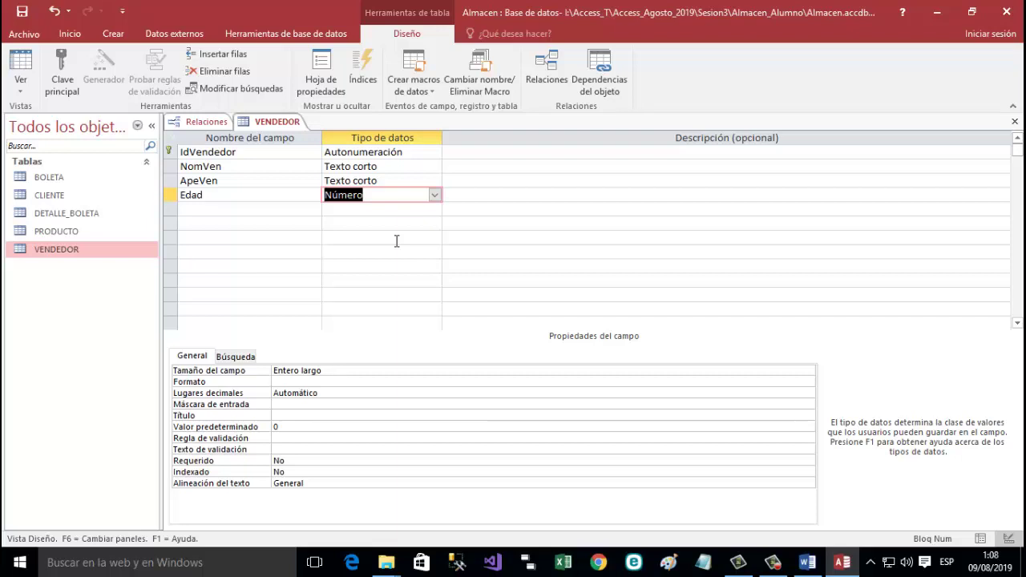
Add a field named Contrato below Edad with the data type Fecha/Hora.
{"action": "left_click", "coordinate": [231, 208]}
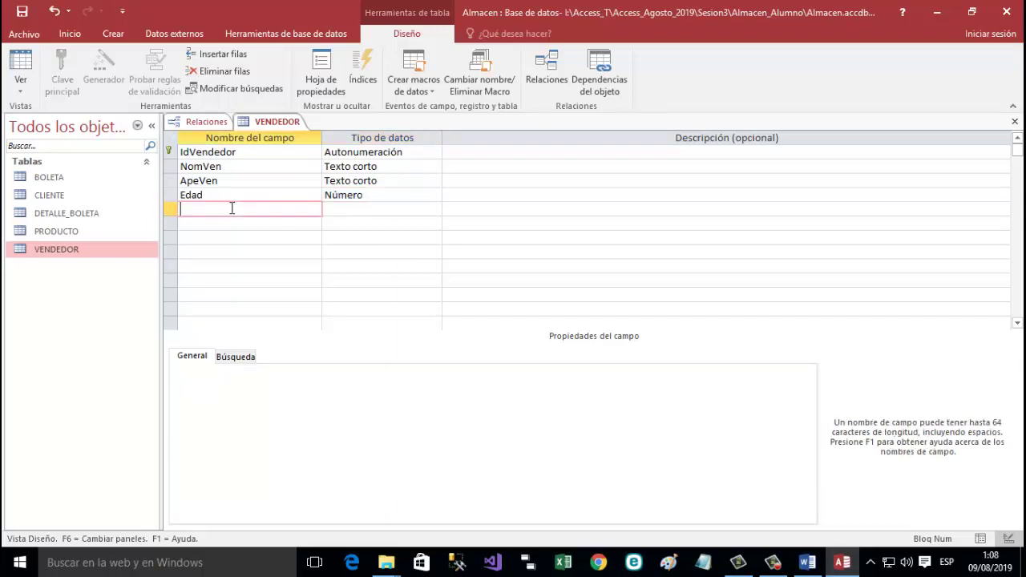
{"action": "type", "text": "Contrato"}
{"action": "left_click", "coordinate": [377, 210]}
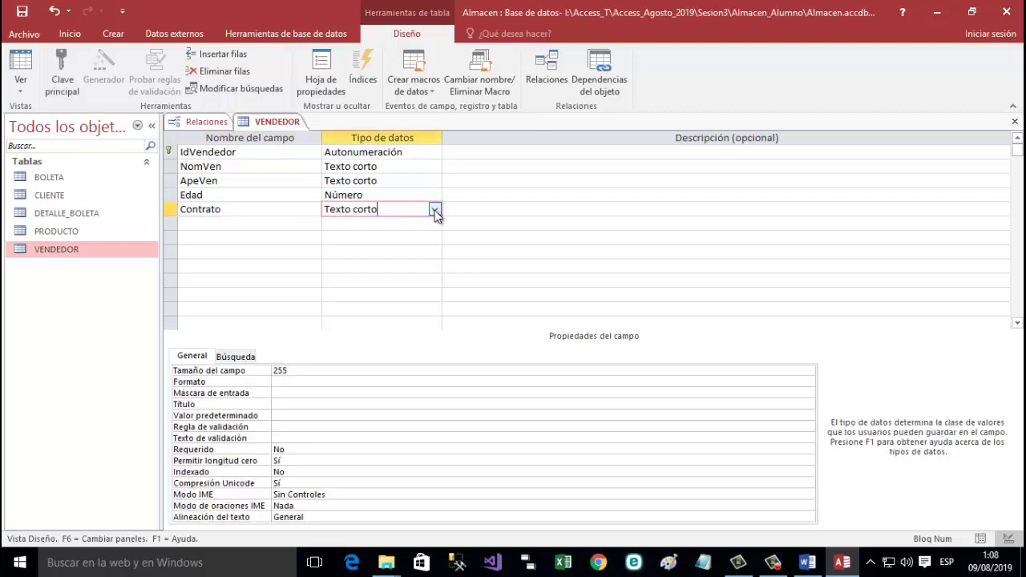
{"action": "left_click", "coordinate": [434, 210]}
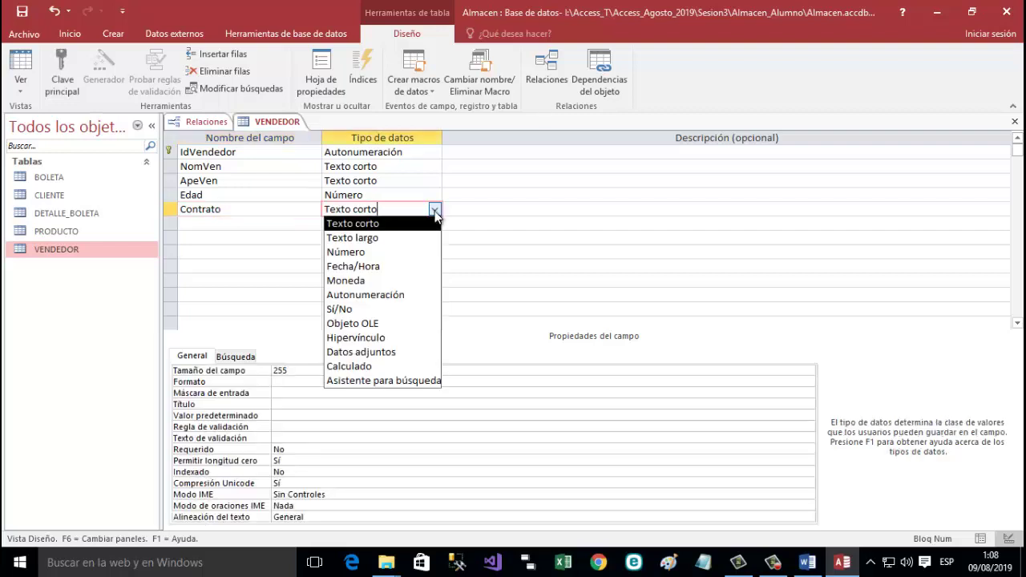
{"action": "left_click", "coordinate": [387, 273]}
Add a field named Sueldo below Contrato with the data type Moneda.
{"action": "left_click", "coordinate": [243, 225]}
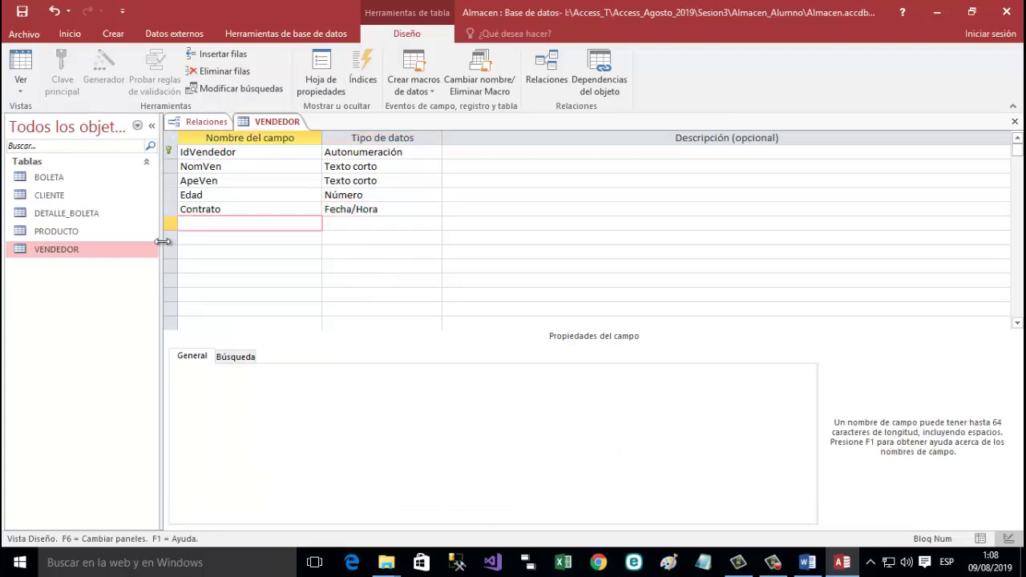
{"action": "type", "text": "Sueldop"}
{"action": "key", "text": "BackSpace"}
{"action": "left_click", "coordinate": [358, 224]}
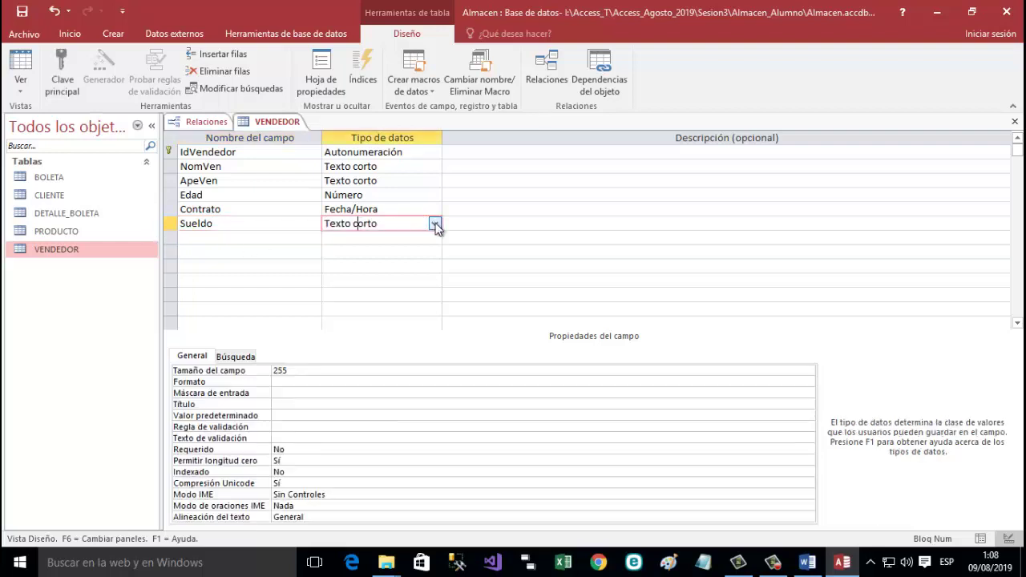
{"action": "left_click", "coordinate": [435, 223]}
{"action": "left_click", "coordinate": [389, 298]}
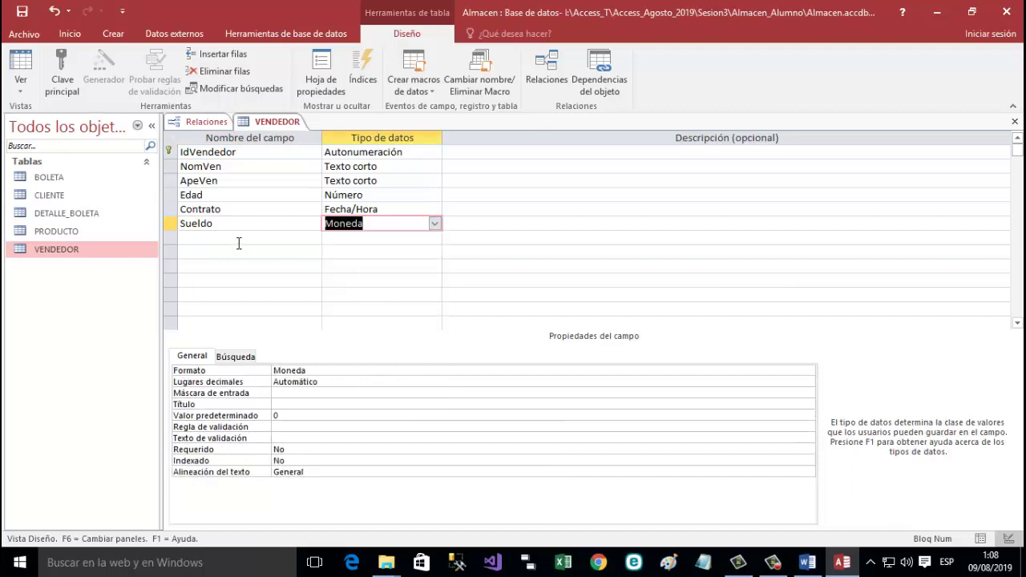
Add a field named Categ below Sueldo with the data type Texto corto.
{"action": "left_click", "coordinate": [238, 241]}
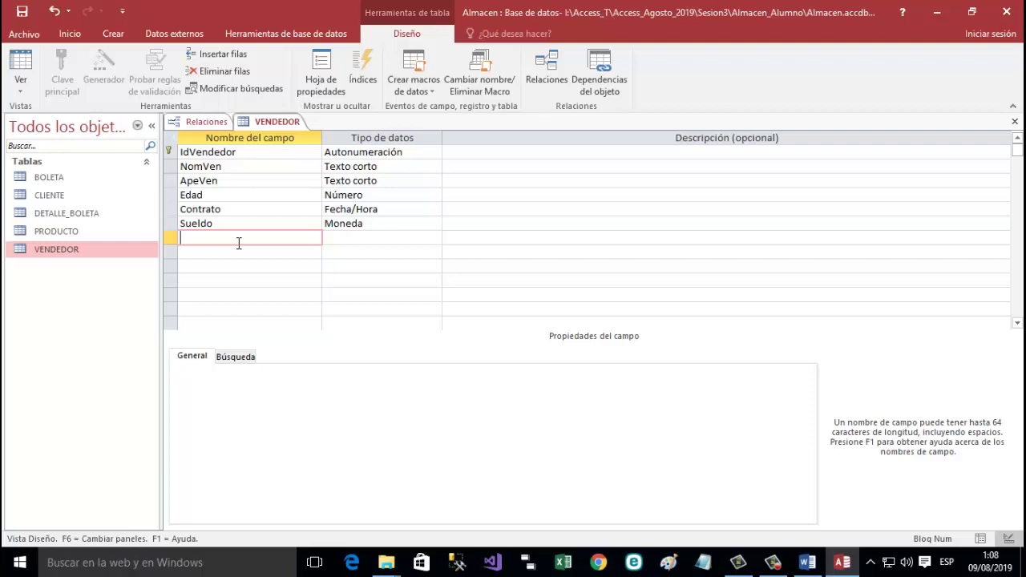
{"action": "type", "text": "Categ"}
{"action": "key", "text": "Tab"}
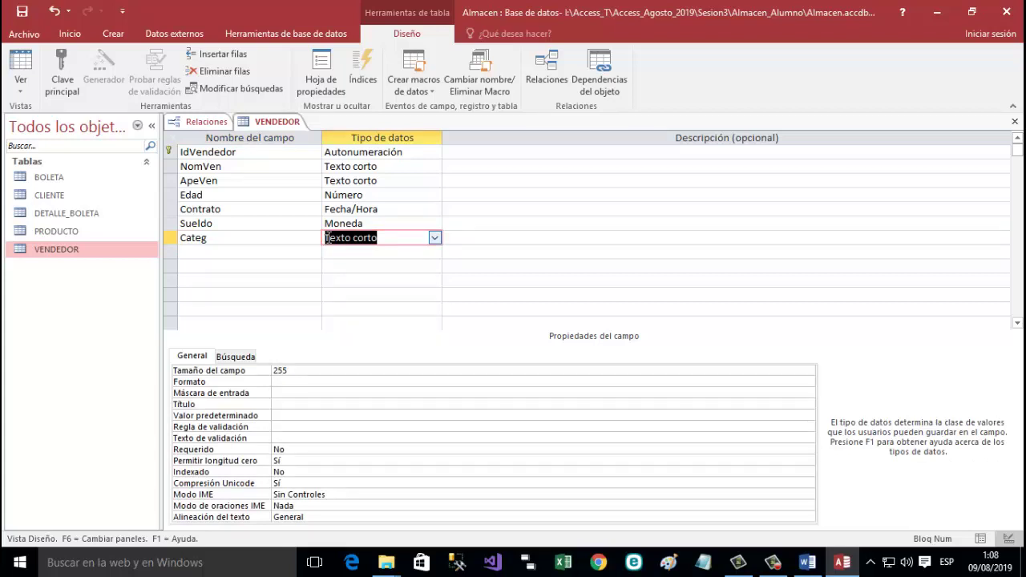
Add a field named Casado below Categ with the data type Sí/No.
{"action": "left_click", "coordinate": [266, 251]}
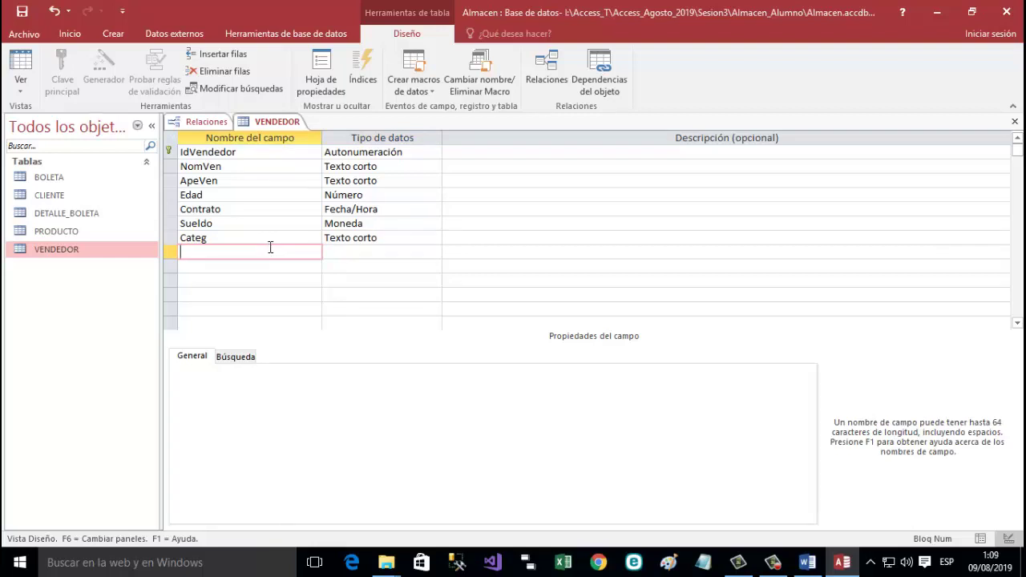
{"action": "type", "text": "Casado"}
{"action": "left_click", "coordinate": [414, 253]}
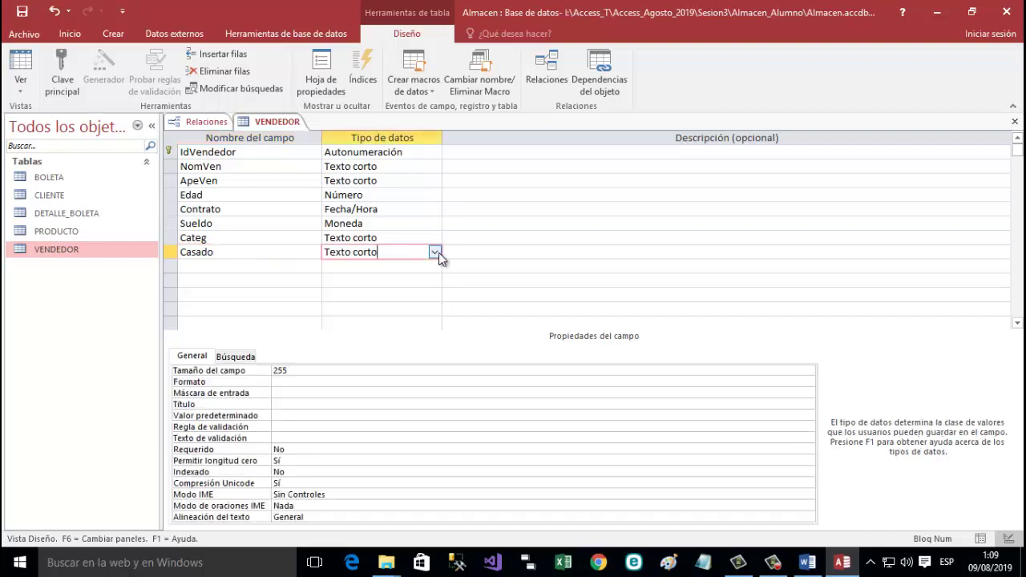
{"action": "left_click", "coordinate": [437, 252]}
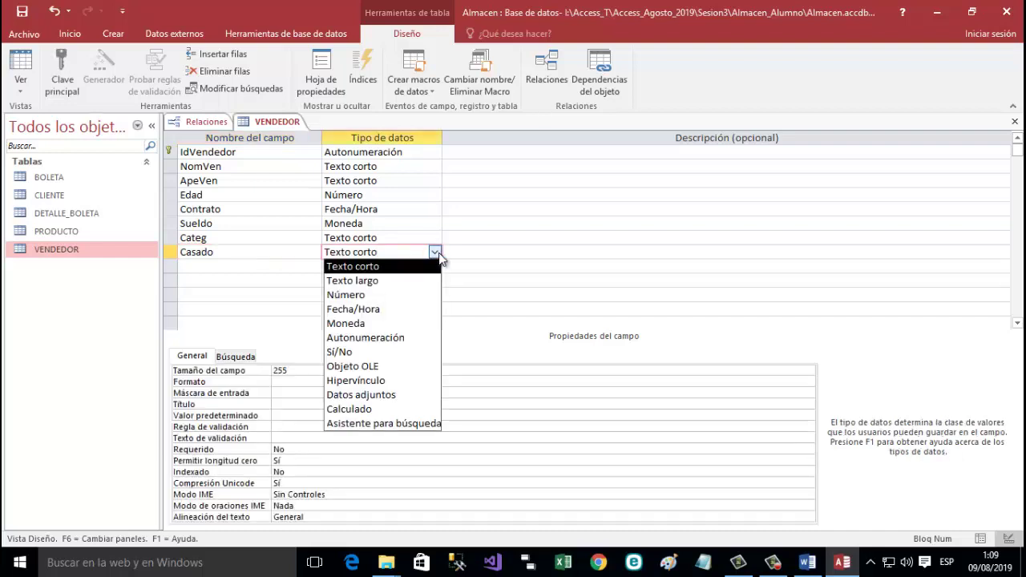
{"action": "left_click", "coordinate": [393, 352]}
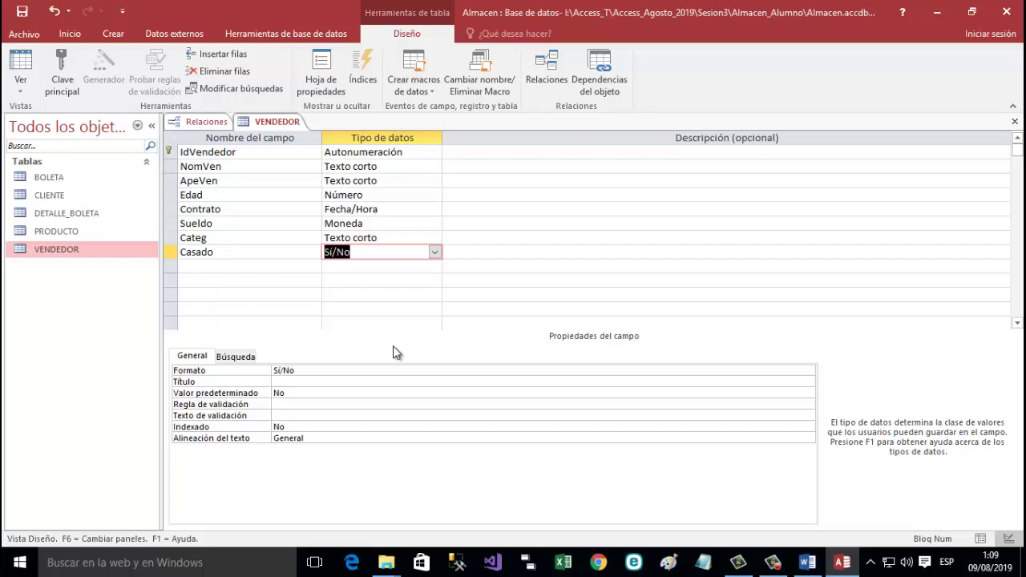
Add the fields Direccion and Fono below Casado, both with the data type Texto corto.
{"action": "left_click", "coordinate": [201, 268]}
{"action": "type", "text": "Dire"}
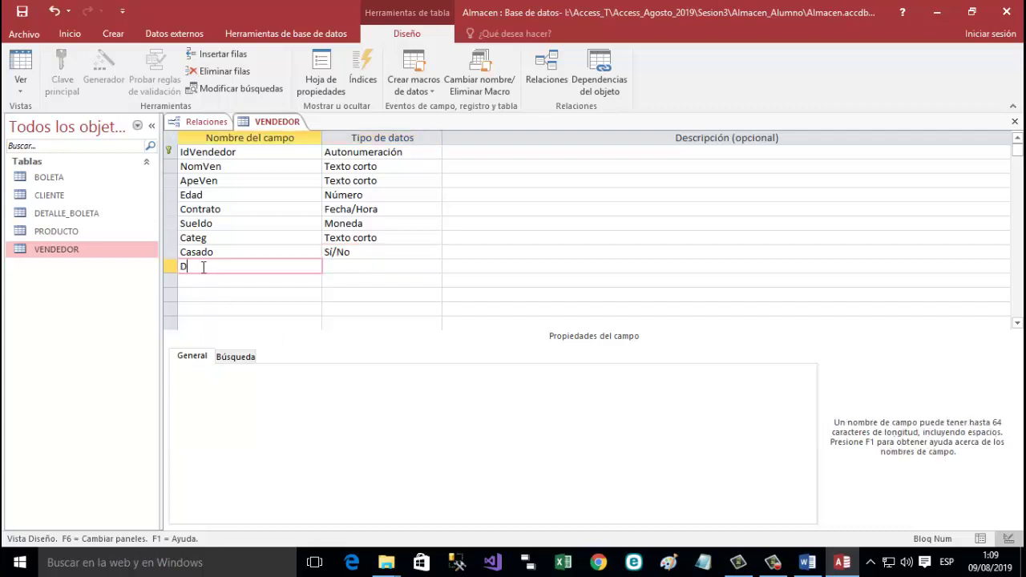
{"action": "type", "text": "cion"}
{"action": "left_click", "coordinate": [334, 267]}
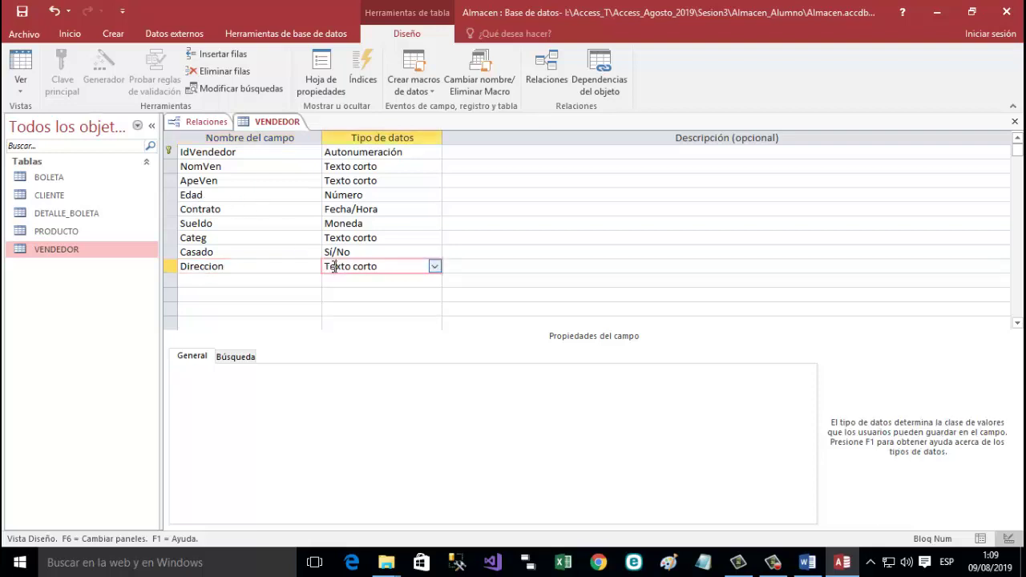
{"action": "left_click", "coordinate": [256, 282]}
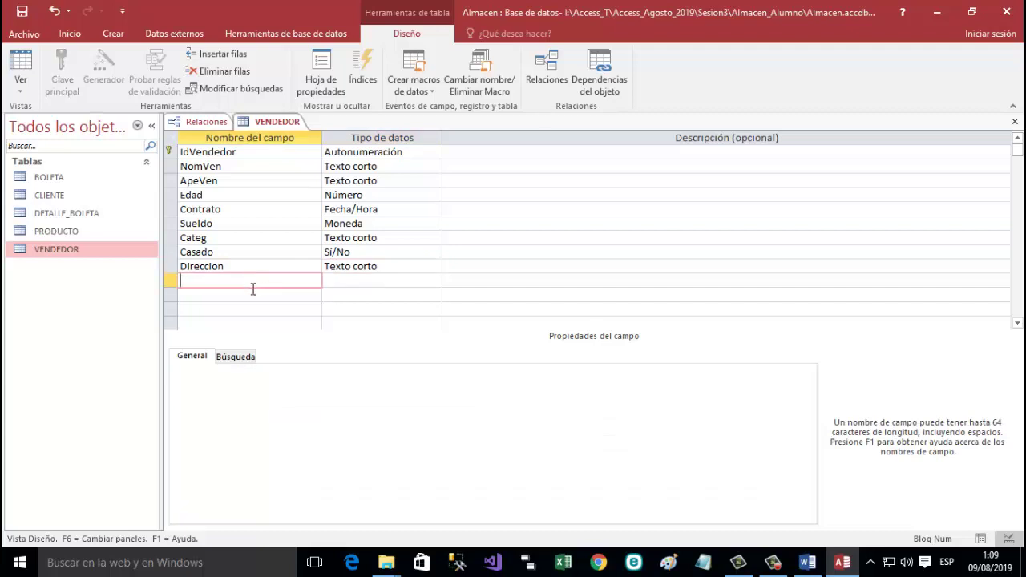
{"action": "type", "text": "Fono"}
{"action": "left_click", "coordinate": [199, 297]}
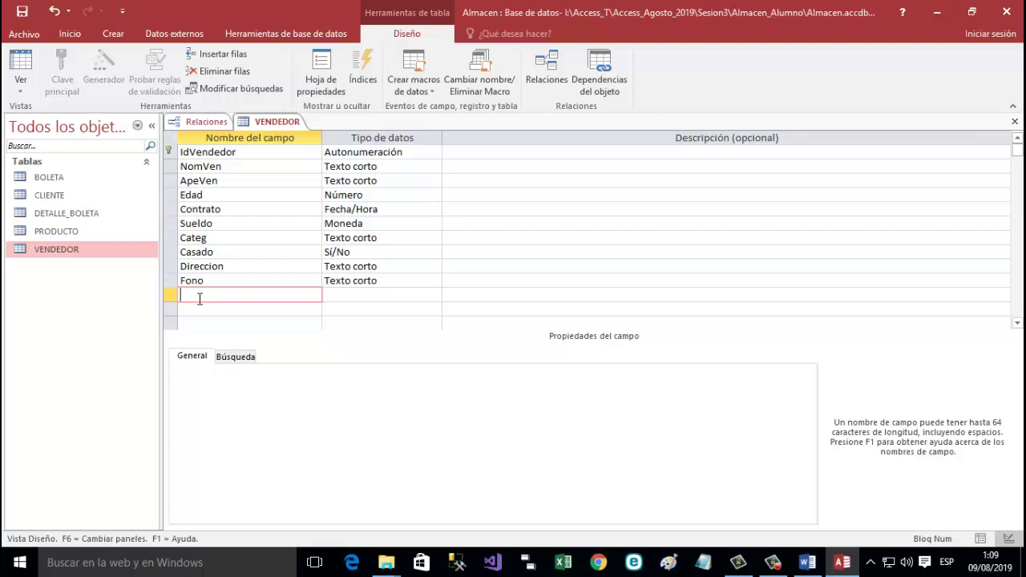
Add a field named Foto below Fono with the data type Datos adjuntos.
{"action": "type", "text": "Foto"}
{"action": "left_click", "coordinate": [405, 293]}
{"action": "left_click", "coordinate": [435, 295]}
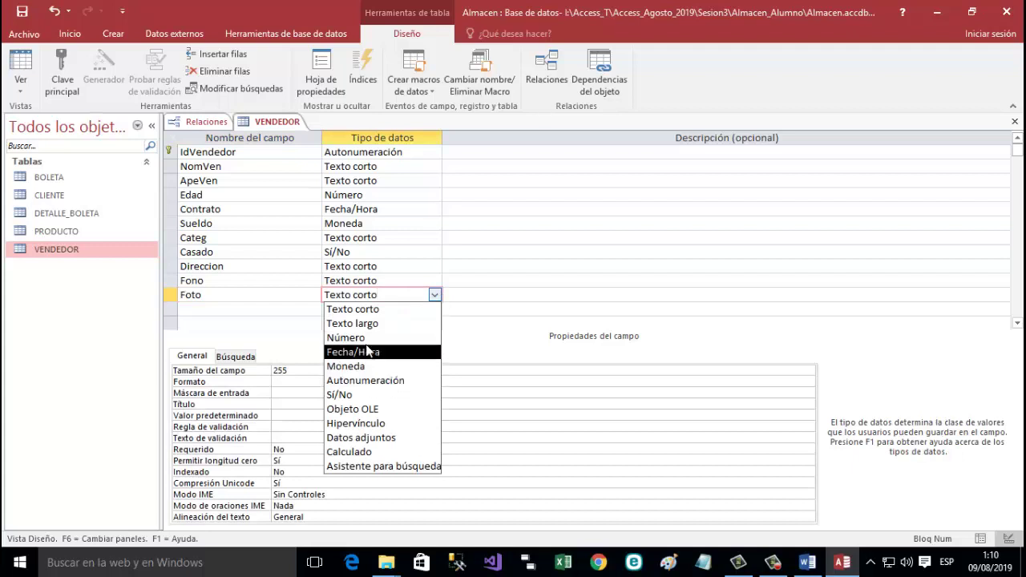
{"action": "left_click", "coordinate": [362, 436]}
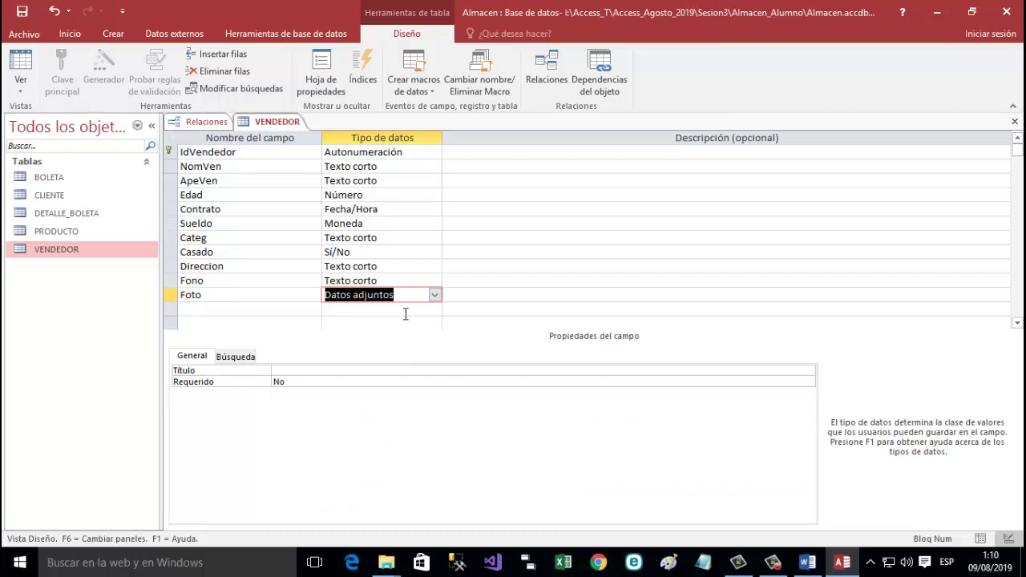
Add a field named Observaciones below Foto with the data type Texto largo.
{"action": "left_click", "coordinate": [291, 311]}
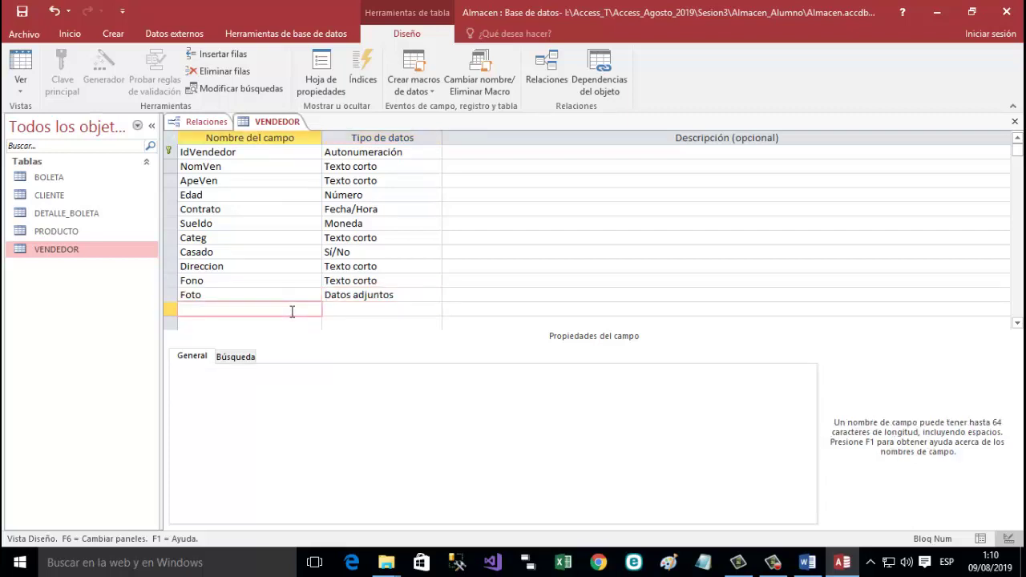
{"action": "type", "text": "Observaciones"}
{"action": "left_click", "coordinate": [326, 309]}
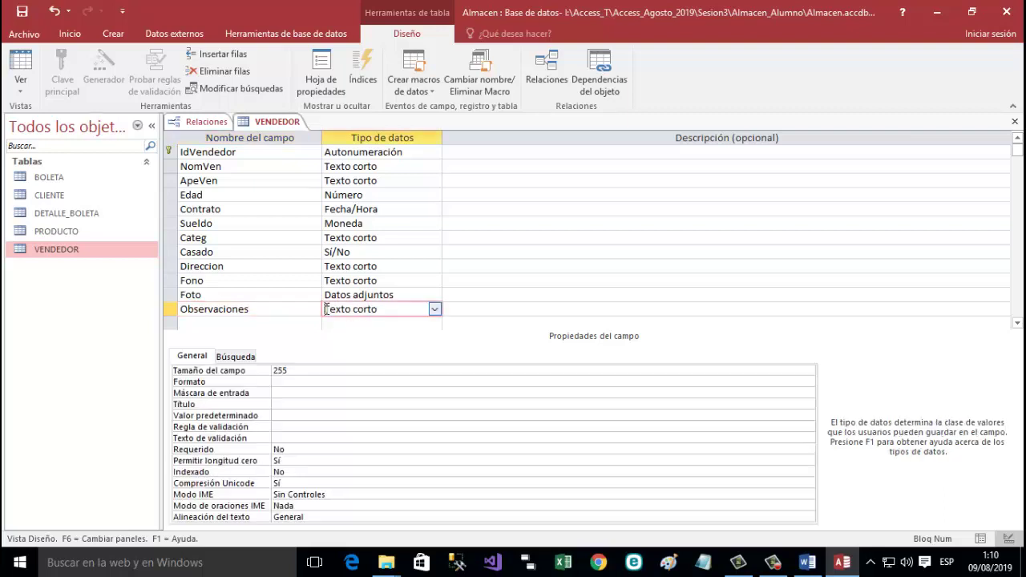
{"action": "left_click", "coordinate": [434, 309]}
{"action": "left_click", "coordinate": [418, 338]}
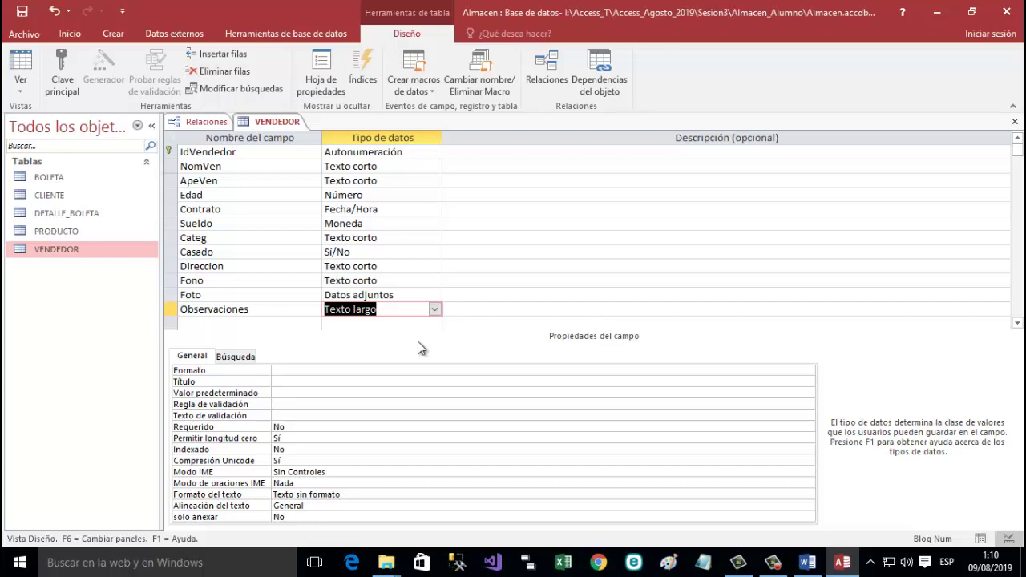
Save the VENDEDOR table design and close the table.
{"action": "left_click", "coordinate": [280, 125]}
{"action": "right_click", "coordinate": [281, 126]}
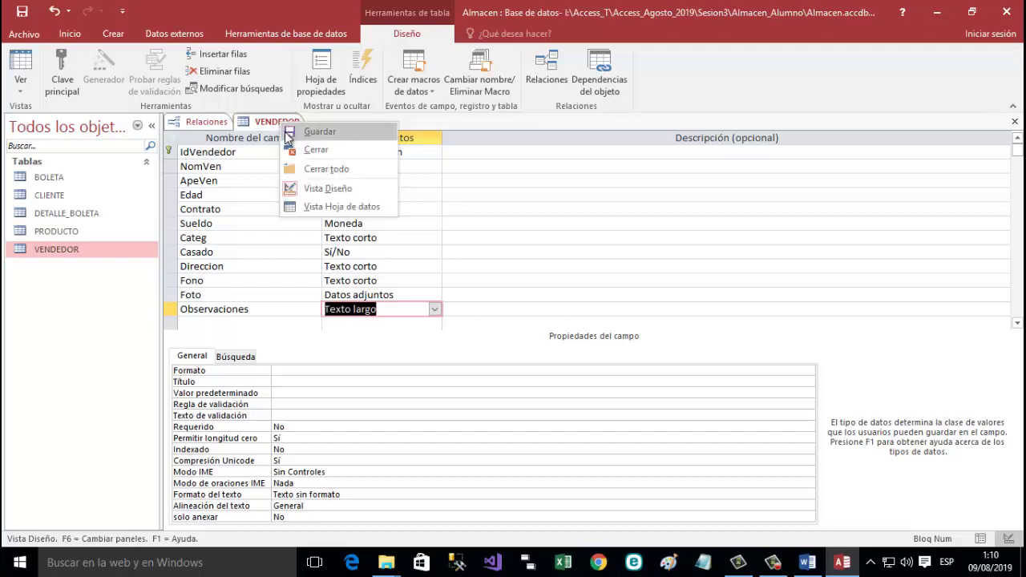
{"action": "left_click", "coordinate": [287, 131]}
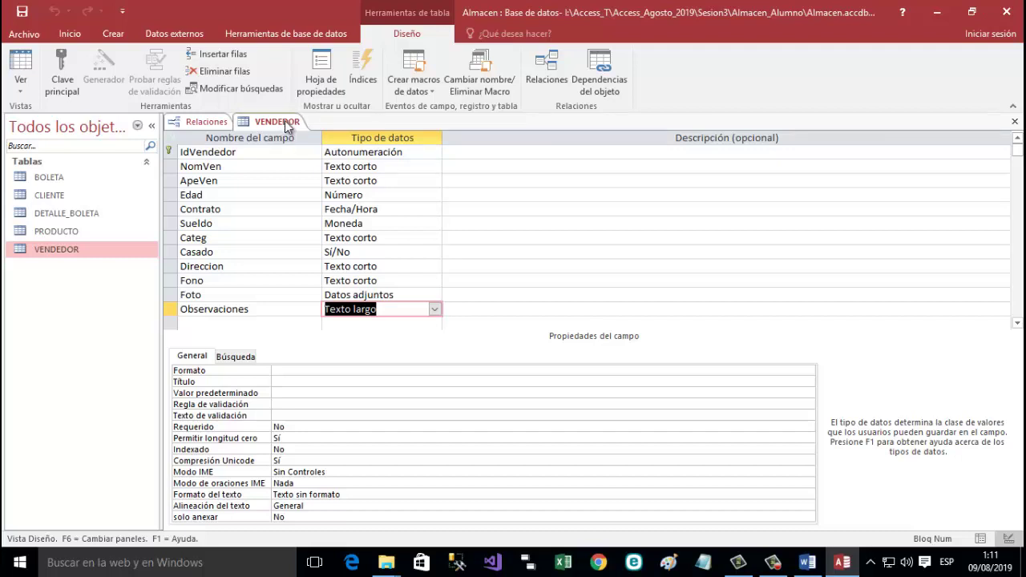
{"action": "right_click", "coordinate": [286, 127]}
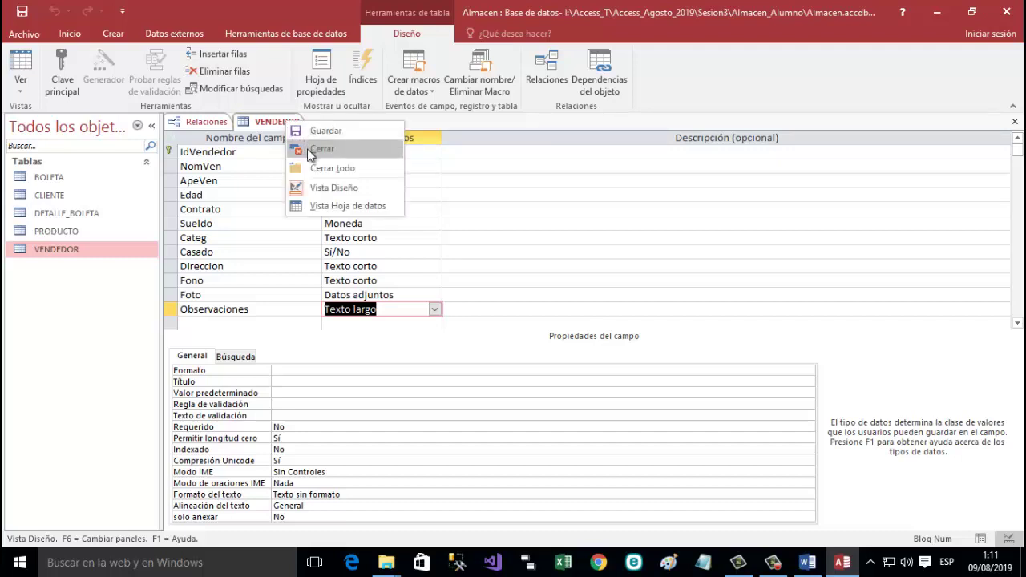
{"action": "left_click", "coordinate": [307, 148]}
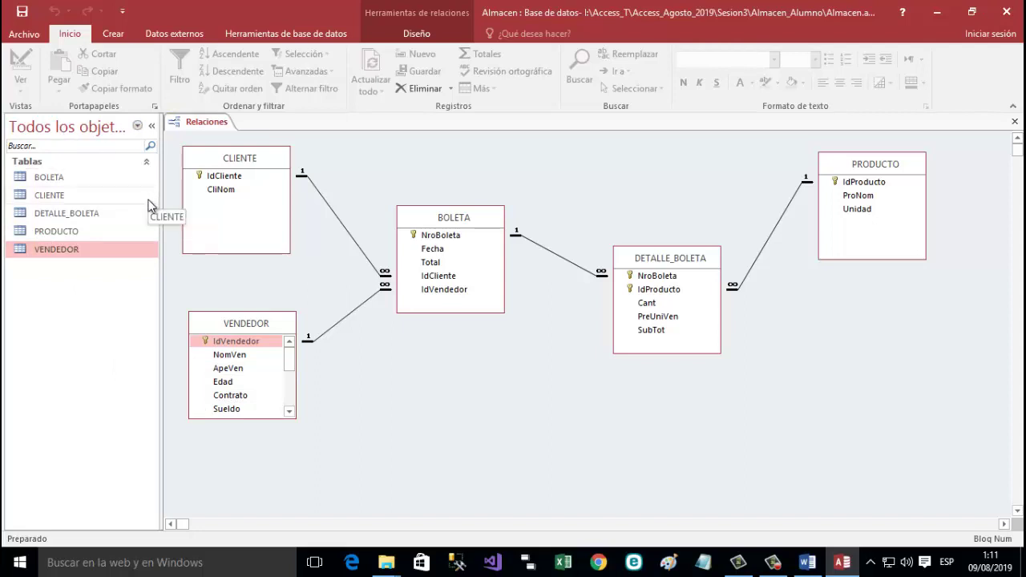
Open the VENDEDOR table for entering records.
{"action": "right_click", "coordinate": [60, 258]}
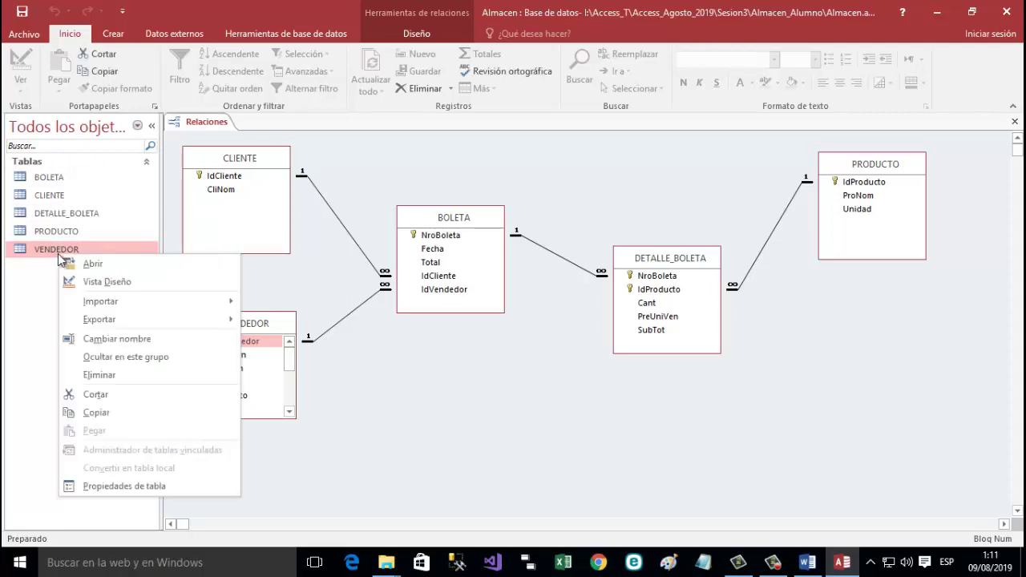
{"action": "left_click", "coordinate": [112, 266]}
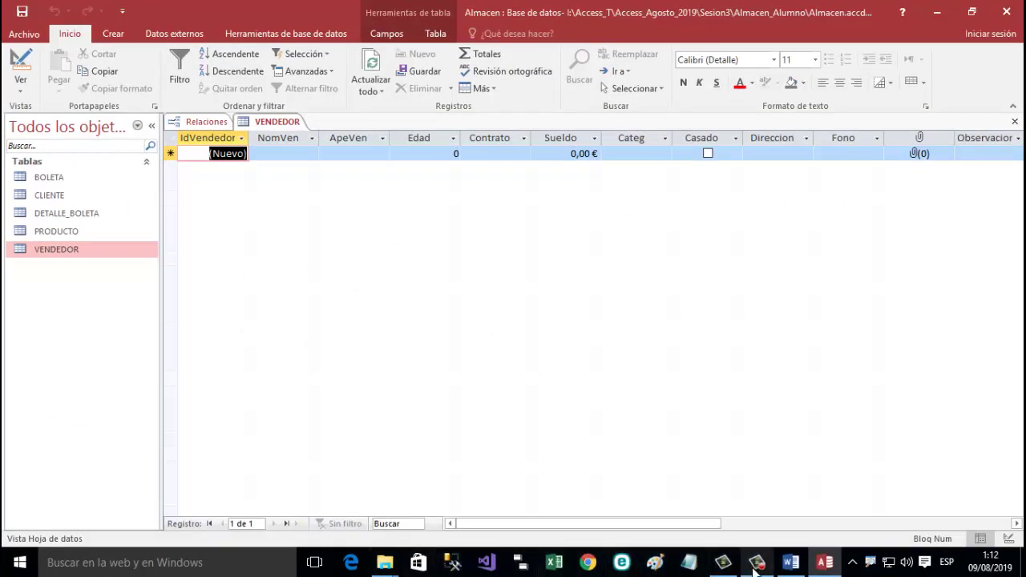
{"action": "mouse_move", "coordinate": [755, 567]}
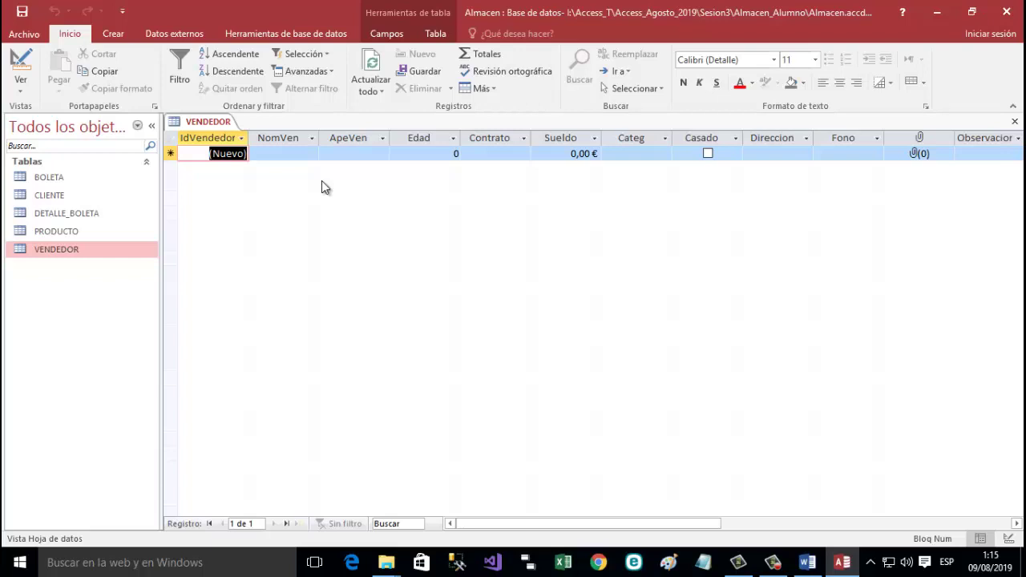
Start the first VENDEDOR record by entering the seller's first name in NomVen and last name in ApeVen.
{"action": "left_click", "coordinate": [271, 157]}
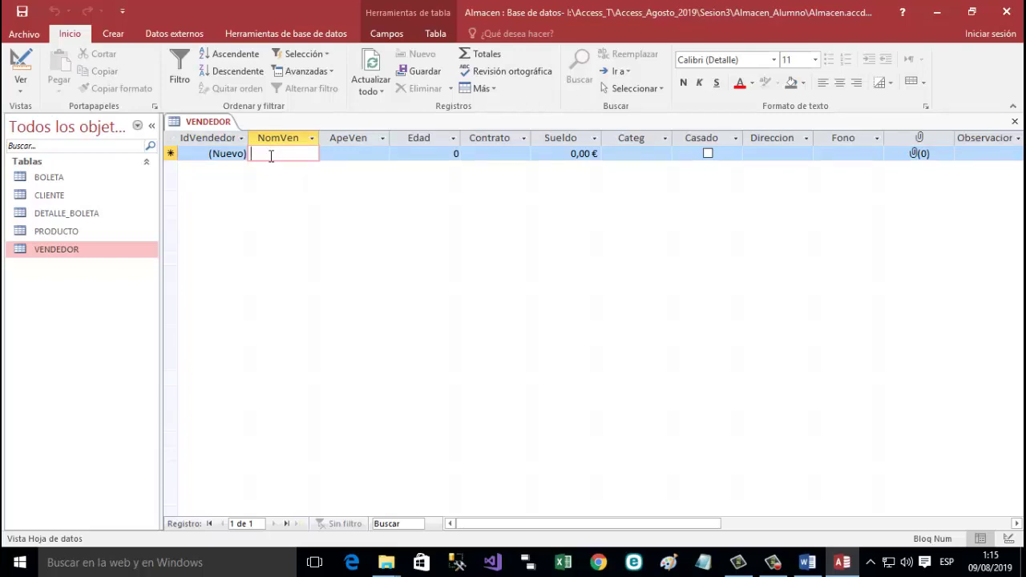
{"action": "type", "text": "Casa"}
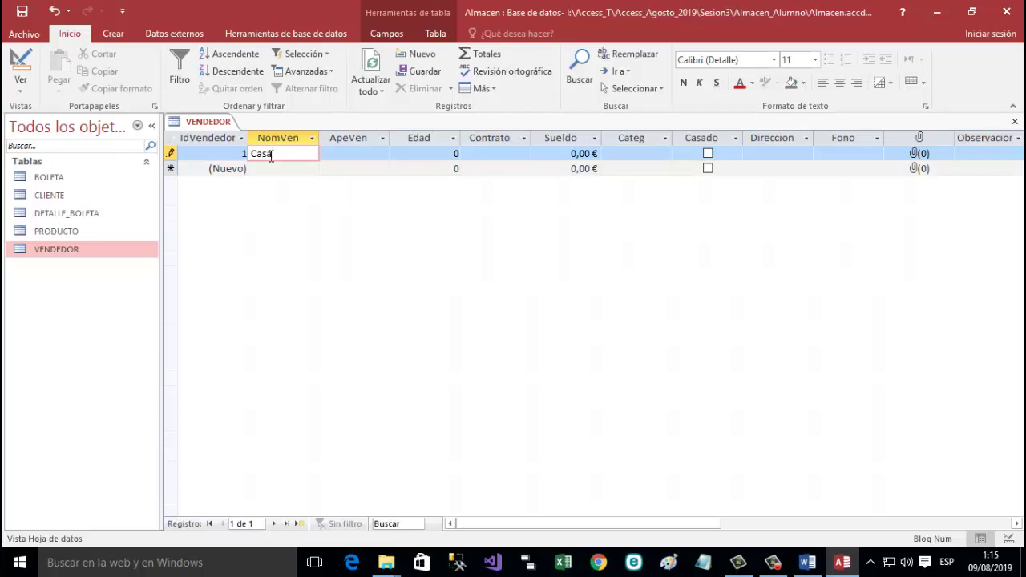
{"action": "key", "text": "BackSpace"}
{"action": "key", "text": "BackSpace"}
{"action": "key", "text": "BackSpace"}
{"action": "type", "text": "esar"}
{"action": "left_click", "coordinate": [334, 157]}
{"action": "type", "text": "Quisp"}
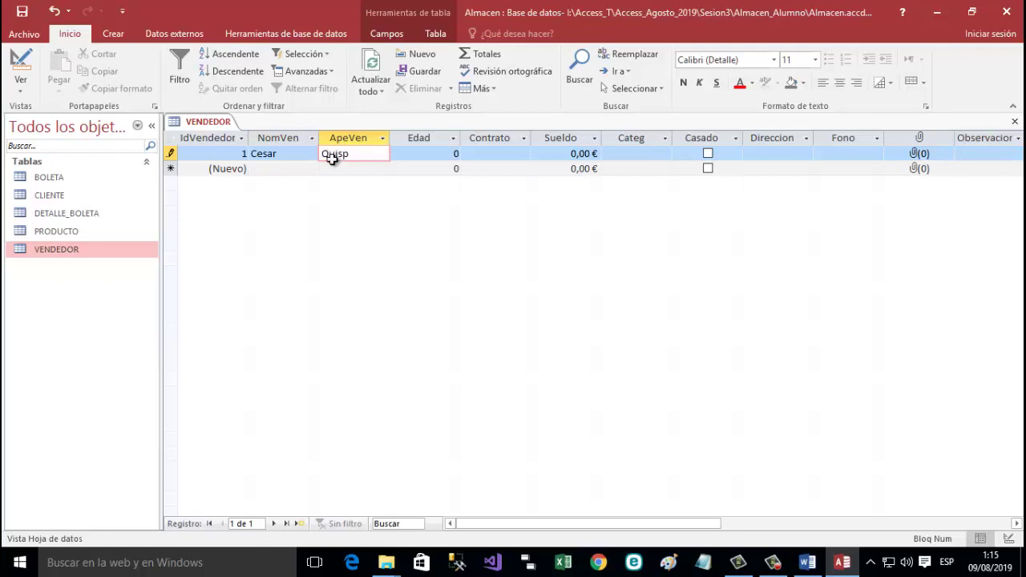
{"action": "type", "text": "e"}
Set the first seller's Edad to 33 and Contrato date to 1/2/2014.
{"action": "left_click", "coordinate": [449, 156]}
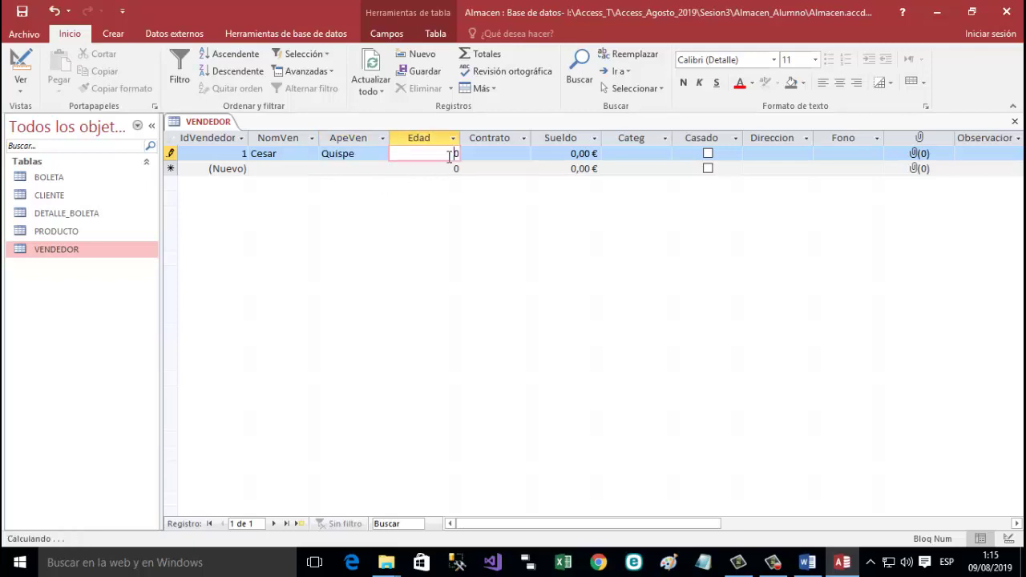
{"action": "key", "text": "Delete"}
{"action": "type", "text": "33"}
{"action": "left_click", "coordinate": [522, 153]}
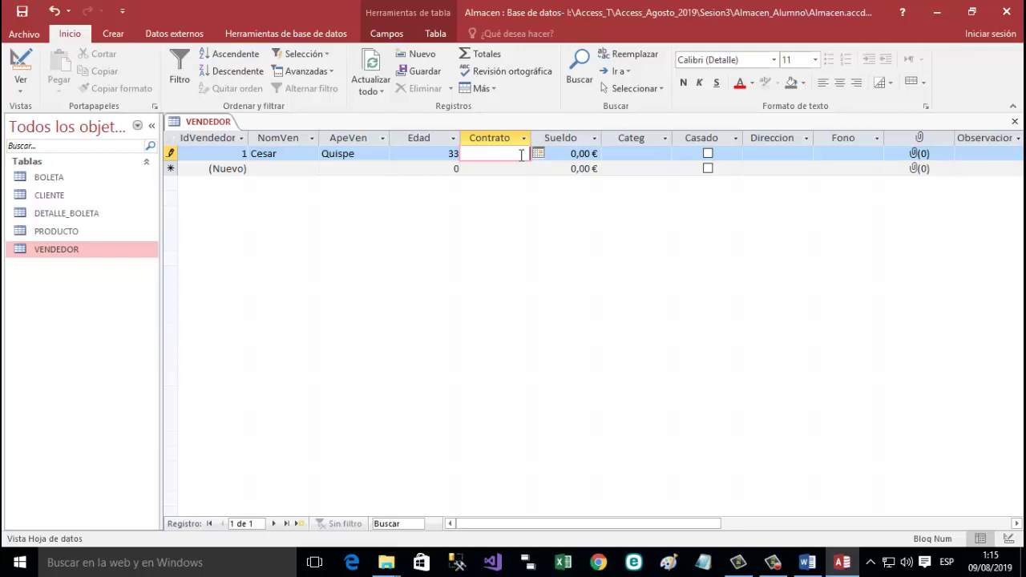
{"action": "type", "text": "1/2/"}
{"action": "type", "text": "2014"}
{"action": "key", "text": "Tab"}
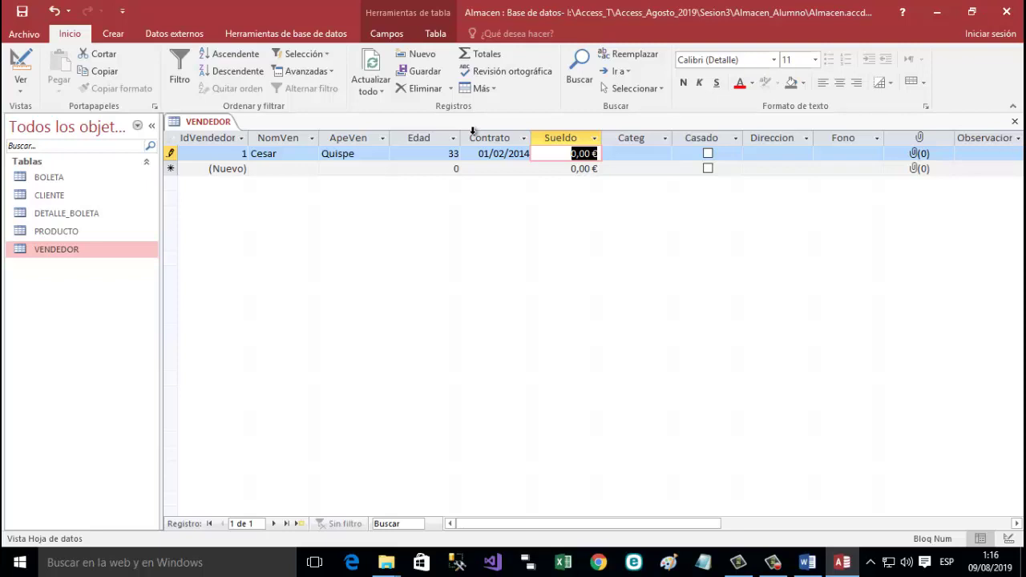
Set the first seller's Sueldo to 2500 and Categ to A.
{"action": "type", "text": "2"}
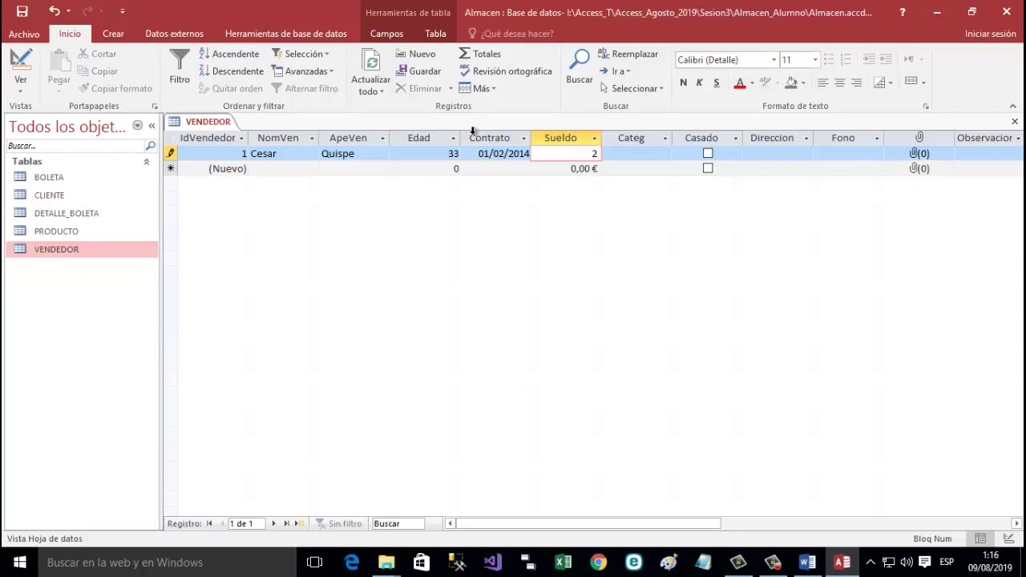
{"action": "type", "text": "500"}
{"action": "left_click", "coordinate": [623, 154]}
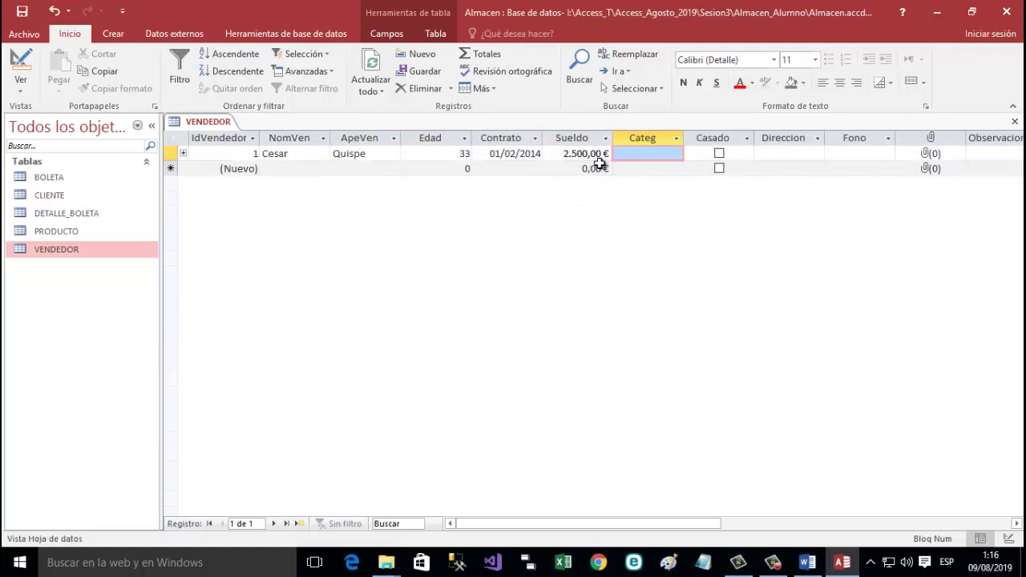
{"action": "left_click", "coordinate": [658, 154]}
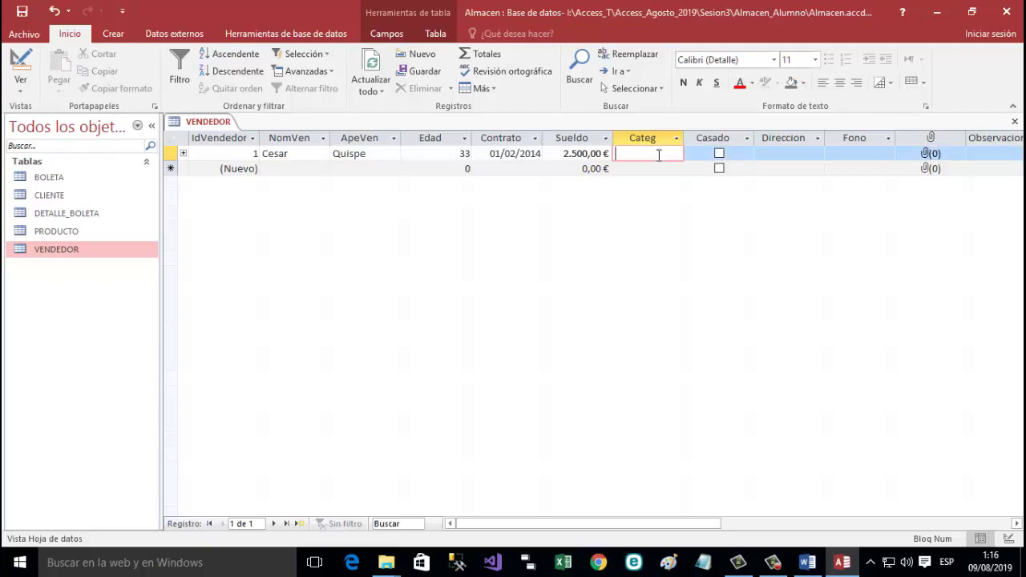
{"action": "type", "text": "A"}
Start the second VENDEDOR record by entering the seller's first name in NomVen and last name in ApeVen.
{"action": "left_click", "coordinate": [271, 169]}
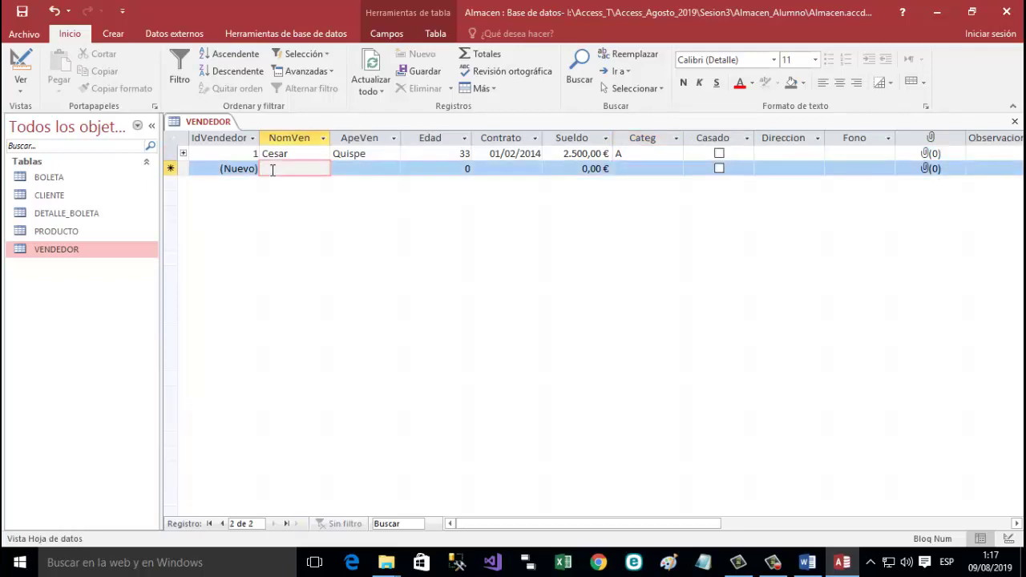
{"action": "type", "text": "M"}
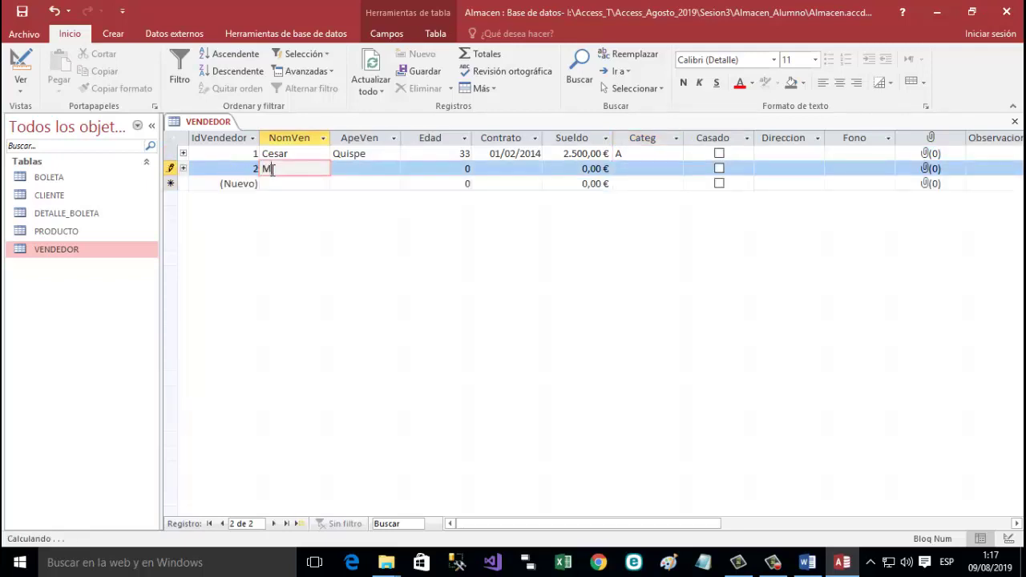
{"action": "type", "text": "anuel"}
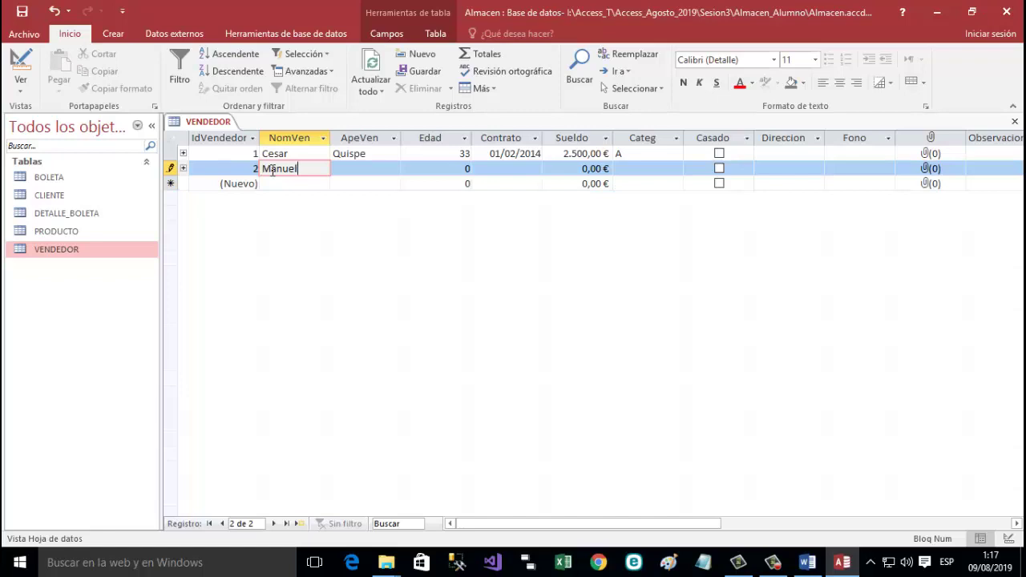
{"action": "left_click", "coordinate": [365, 169]}
{"action": "type", "text": "Caceres"}
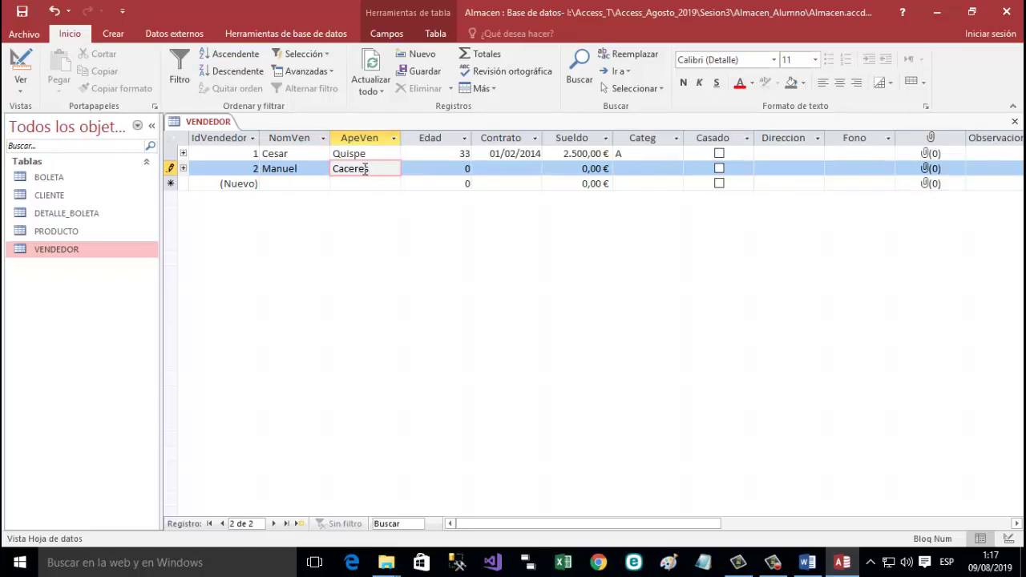
Set the second seller's Edad to 29 and Contrato date to 2/3/2014.
{"action": "left_click", "coordinate": [458, 169]}
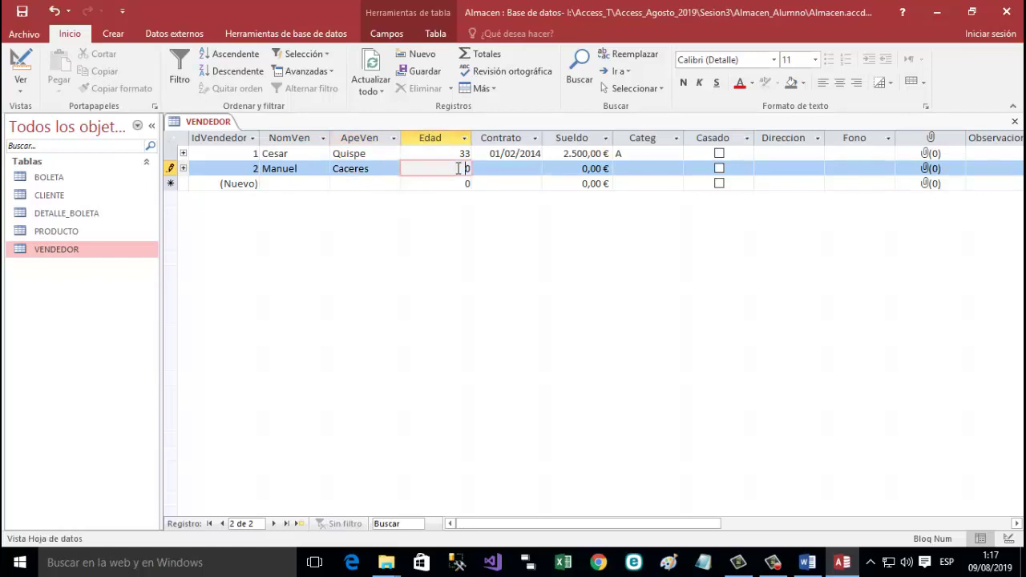
{"action": "key", "text": "Delete"}
{"action": "type", "text": "292/3/2014"}
{"action": "left_click_drag", "start_coordinate": [429, 168], "coordinate": [488, 174]}
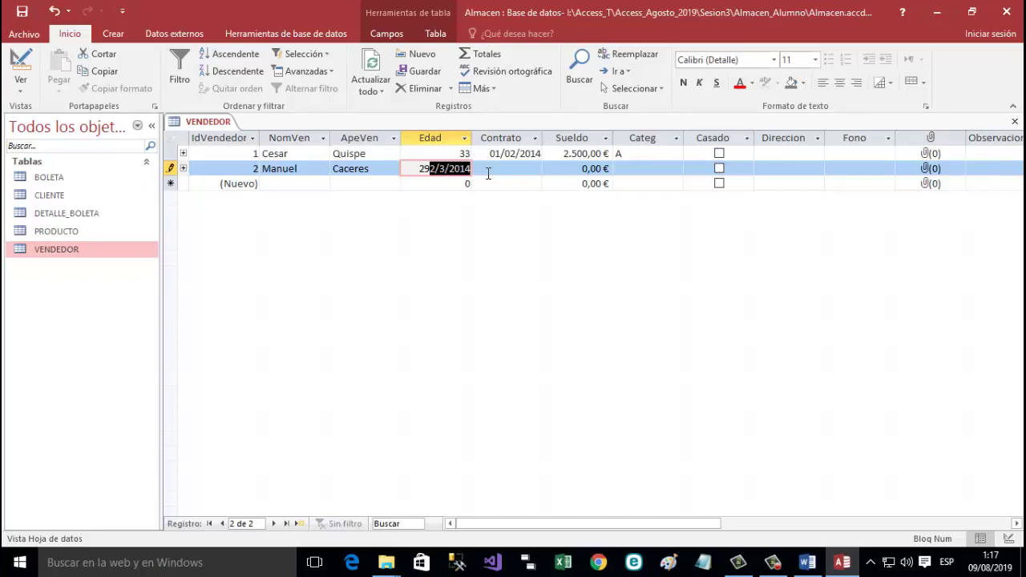
{"action": "key", "text": "ctrl+x"}
{"action": "left_click", "coordinate": [488, 170]}
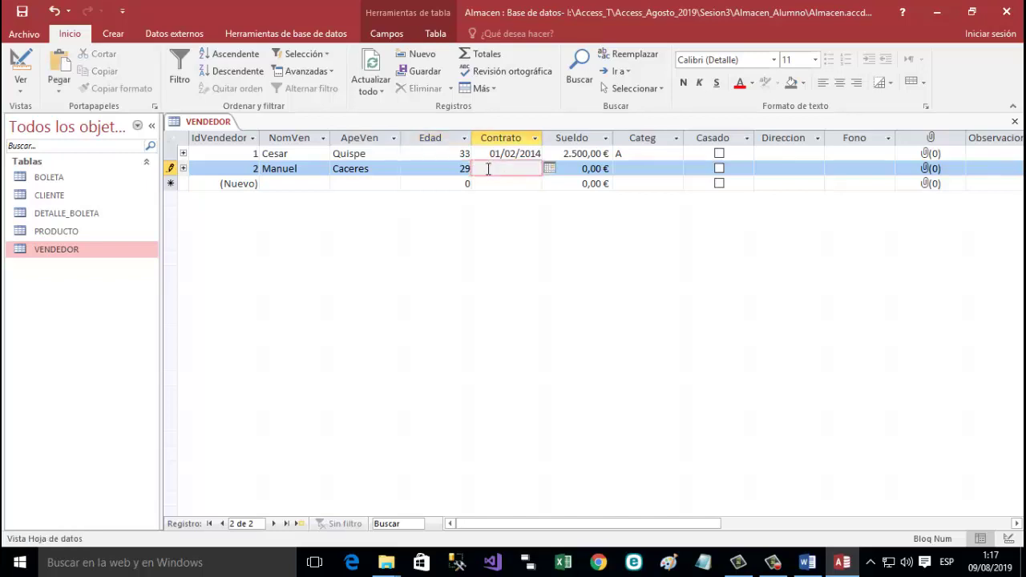
{"action": "key", "text": "ctrl+v"}
{"action": "key", "text": "Tab"}
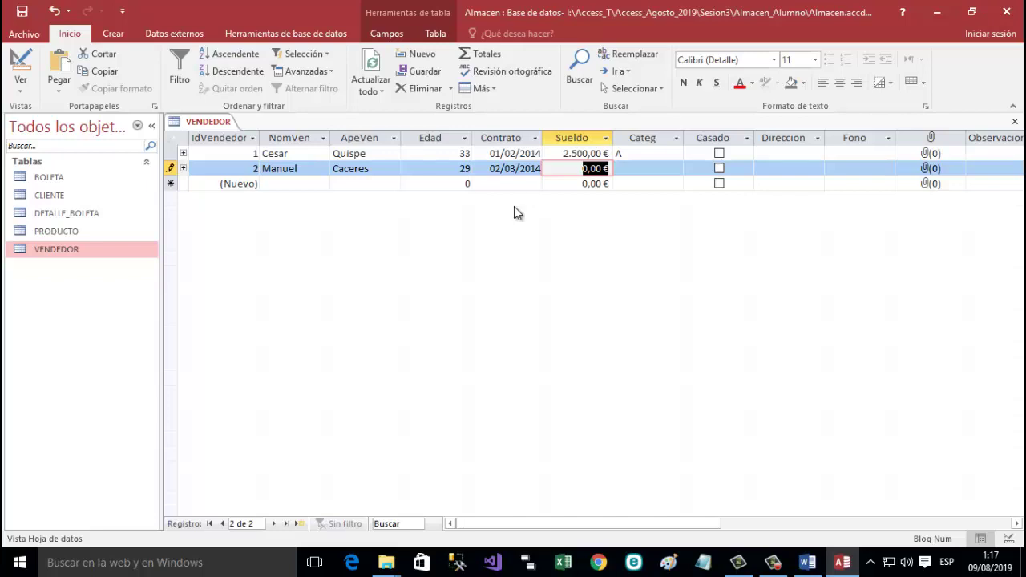
Set the second seller's Sueldo to 2000 and Categ to A.
{"action": "type", "text": "2000"}
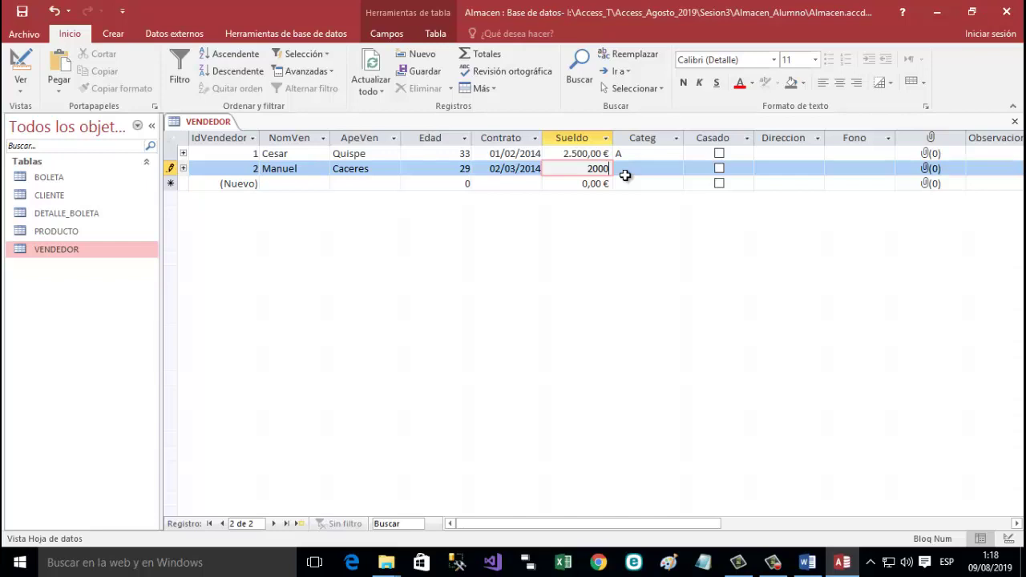
{"action": "left_click", "coordinate": [625, 172]}
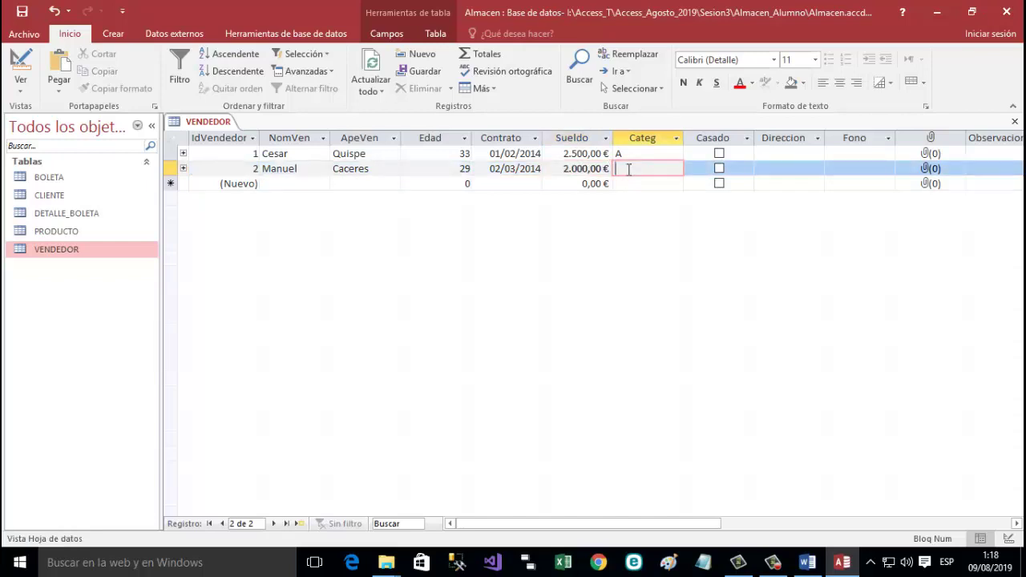
{"action": "type", "text": "A"}
Start the third VENDEDOR record by entering the seller's first name in NomVen and last name in ApeVen.
{"action": "left_click", "coordinate": [309, 184]}
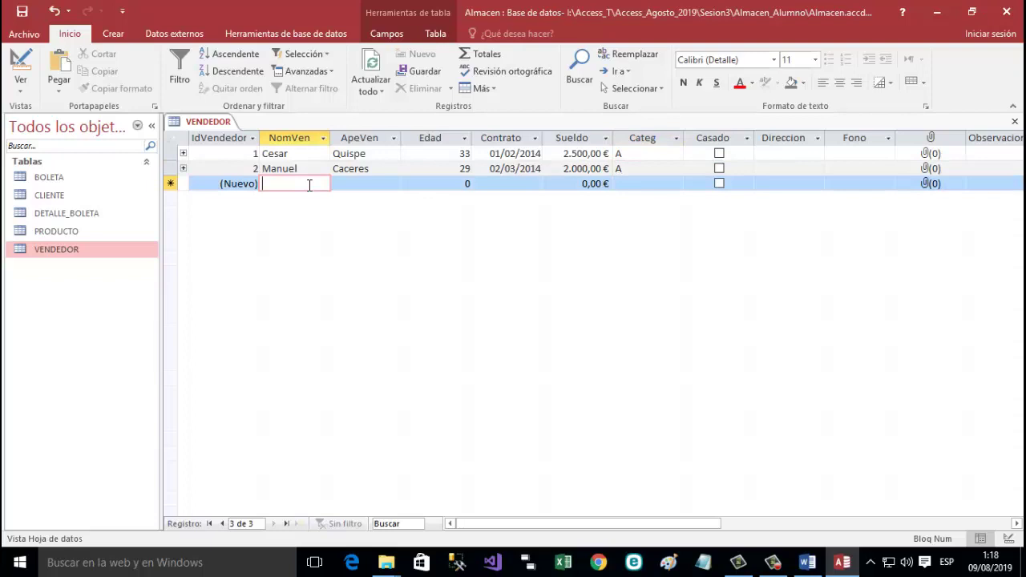
{"action": "type", "text": "Ja"}
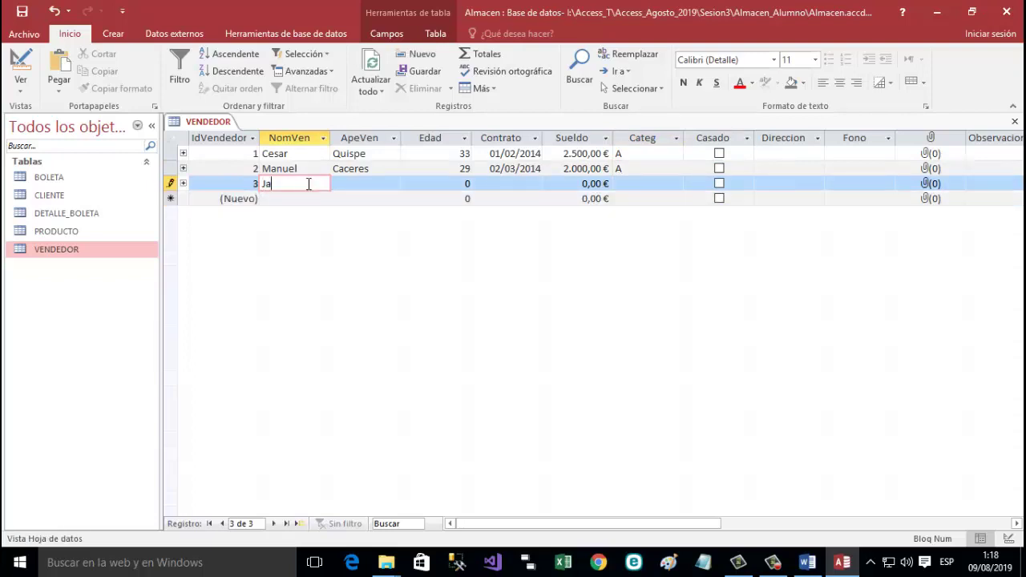
{"action": "type", "text": "vier"}
{"action": "left_click", "coordinate": [391, 183]}
{"action": "type", "text": "To"}
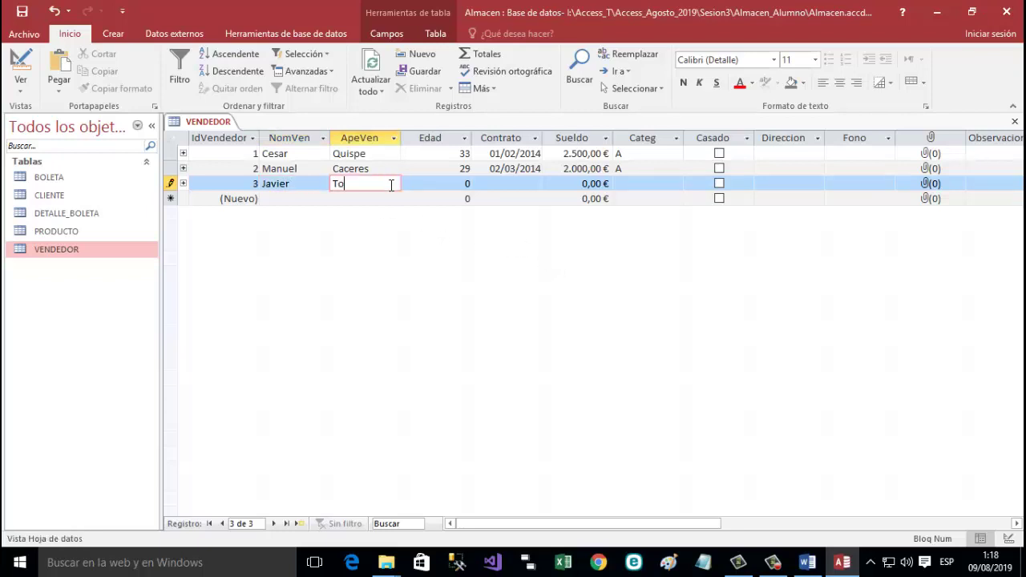
{"action": "type", "text": "ledo"}
{"action": "left_click", "coordinate": [466, 182]}
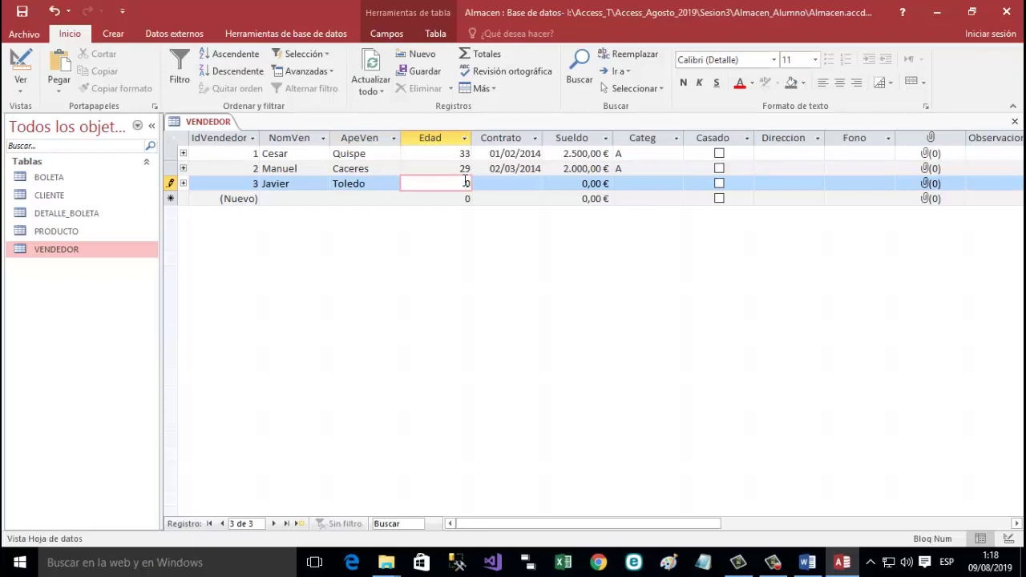
Set the third seller's Edad to 25 and Contrato date to 15/1/2015.
{"action": "key", "text": "BackSpace"}
{"action": "type", "text": "25"}
{"action": "left_click", "coordinate": [504, 178]}
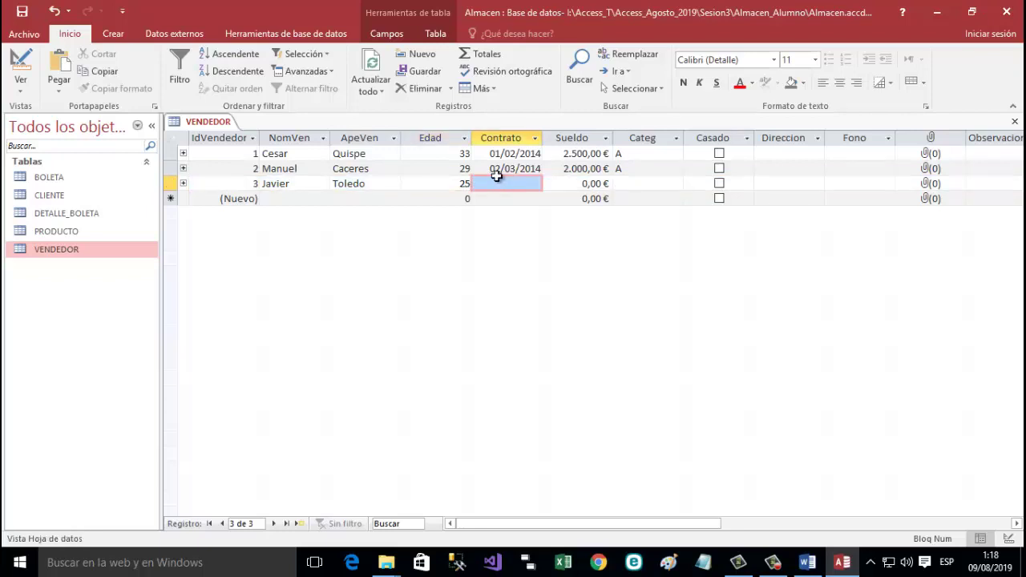
{"action": "type", "text": "15/1/201"}
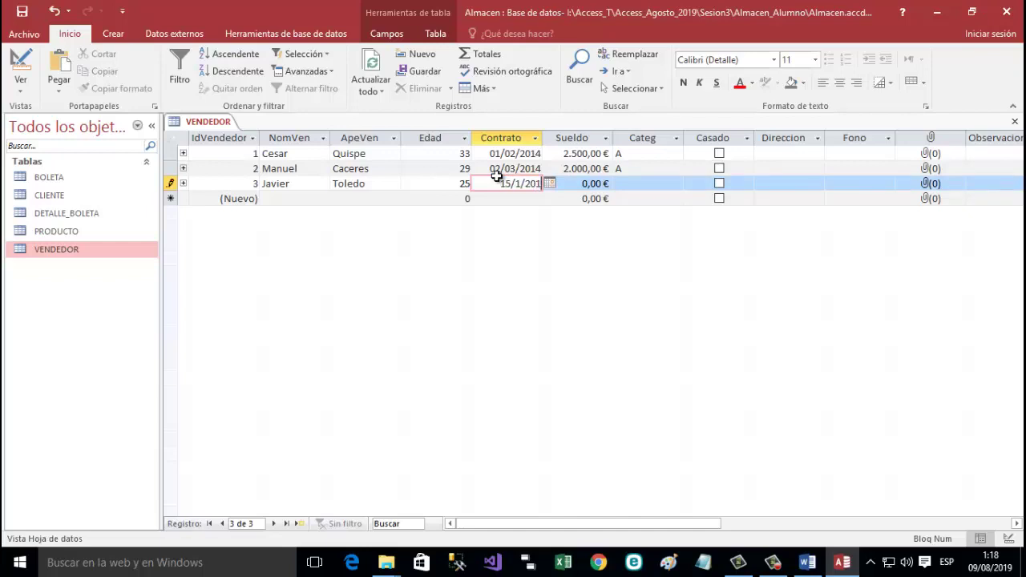
{"action": "type", "text": "5"}
Set the third seller's Sueldo to 1800 and Categ to B.
{"action": "left_click", "coordinate": [590, 183]}
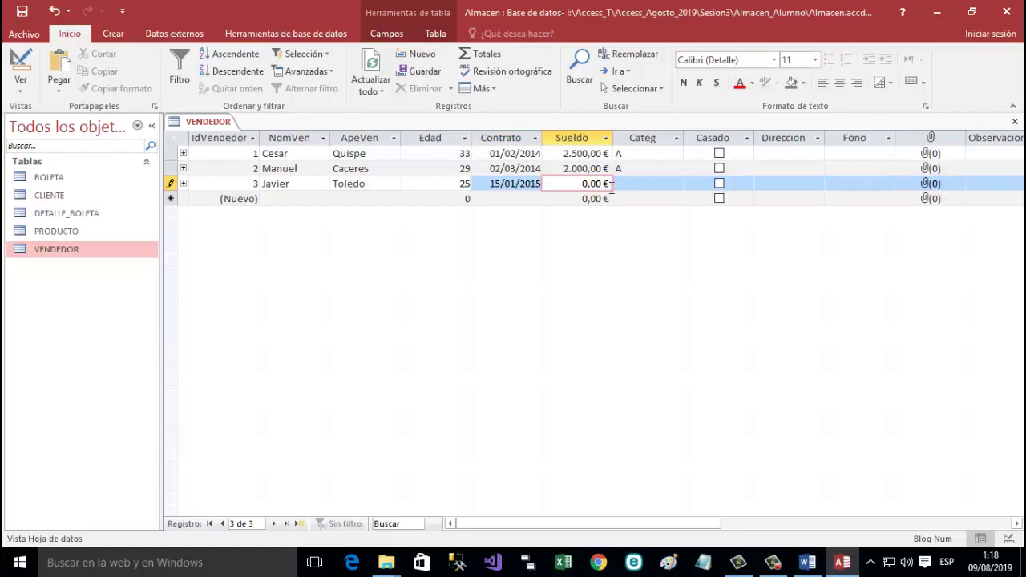
{"action": "type", "text": "1800"}
{"action": "key", "text": "Return"}
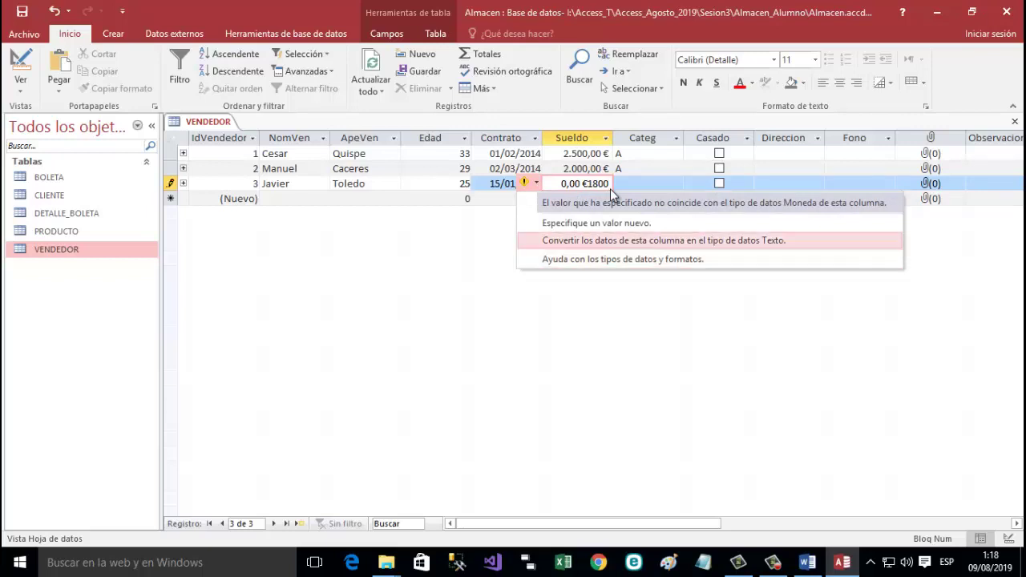
{"action": "left_click", "coordinate": [596, 224]}
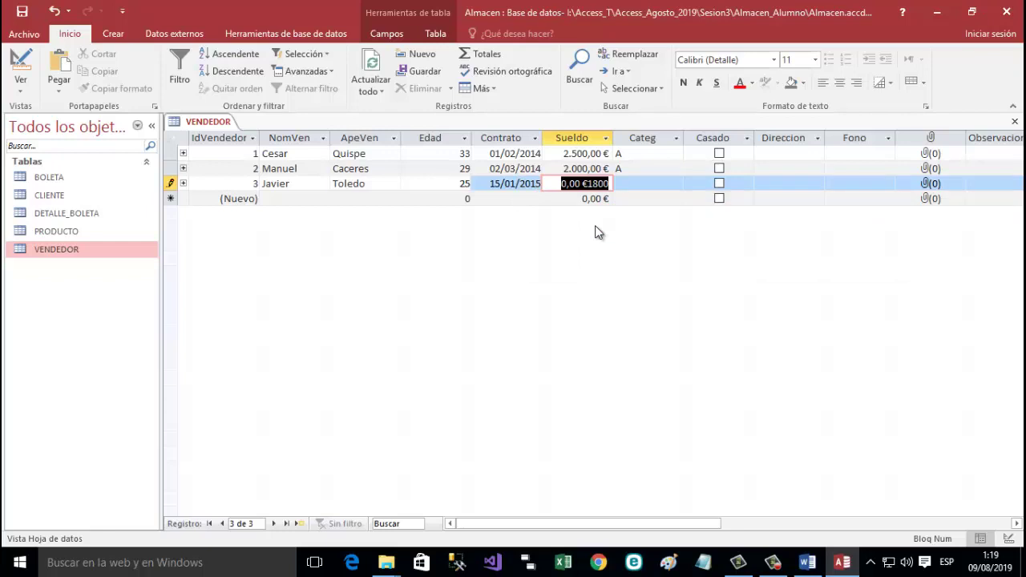
{"action": "type", "text": "1800"}
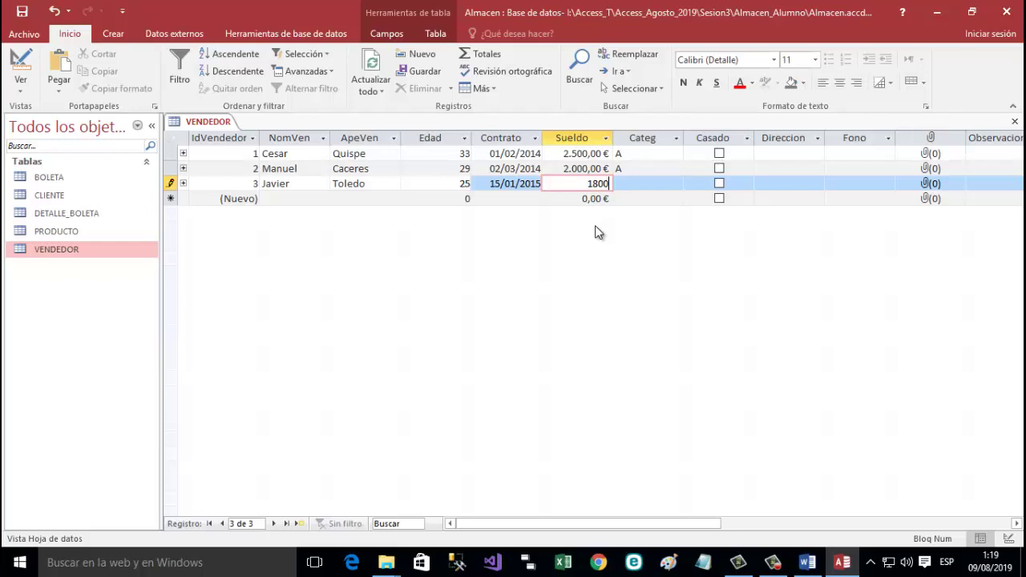
{"action": "key", "text": "Tab"}
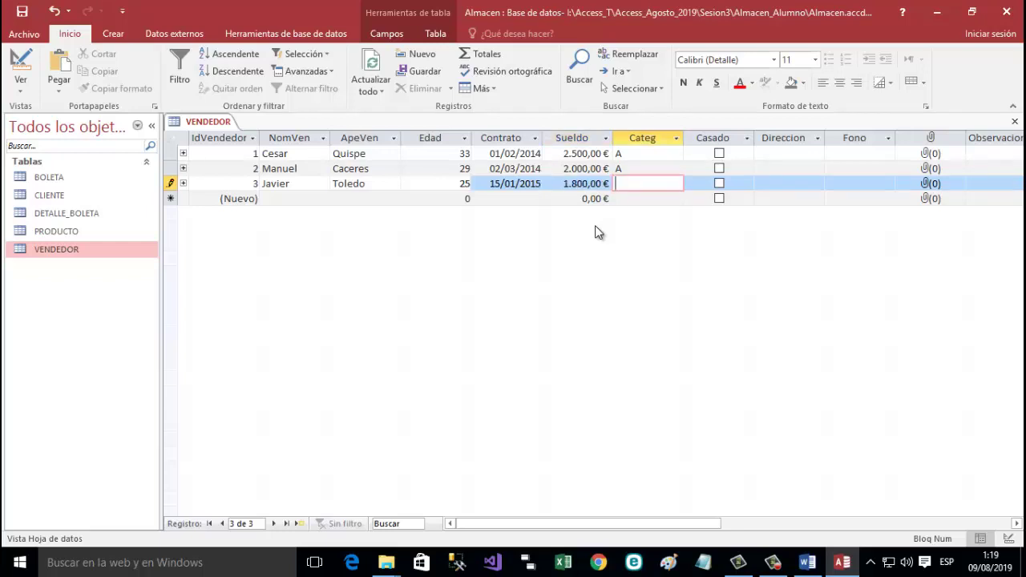
{"action": "type", "text": "B"}
{"action": "key", "text": "Tab"}
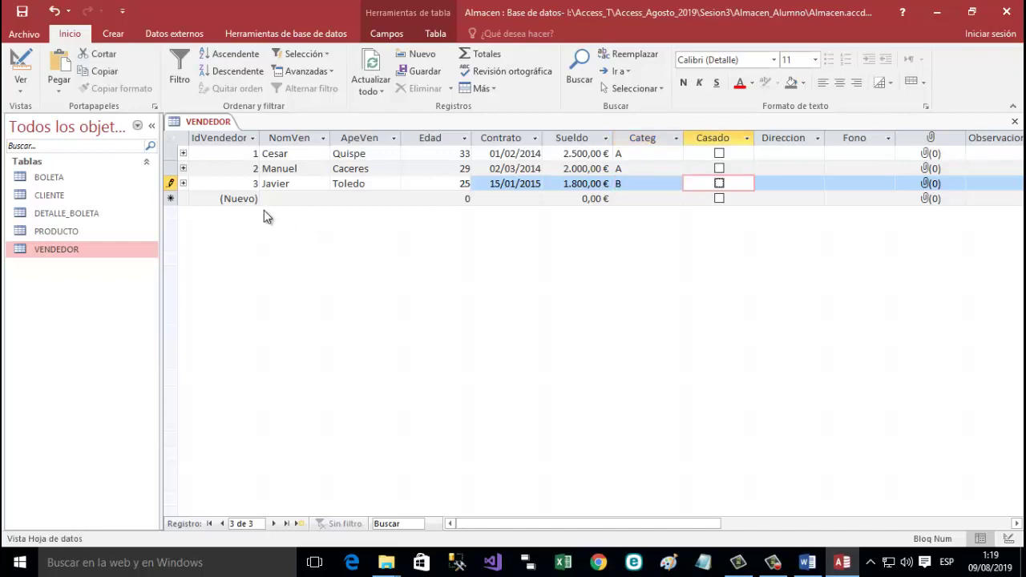
Start the fourth VENDEDOR record by entering the seller's first name in NomVen and last name in ApeVen.
{"action": "left_click", "coordinate": [275, 199]}
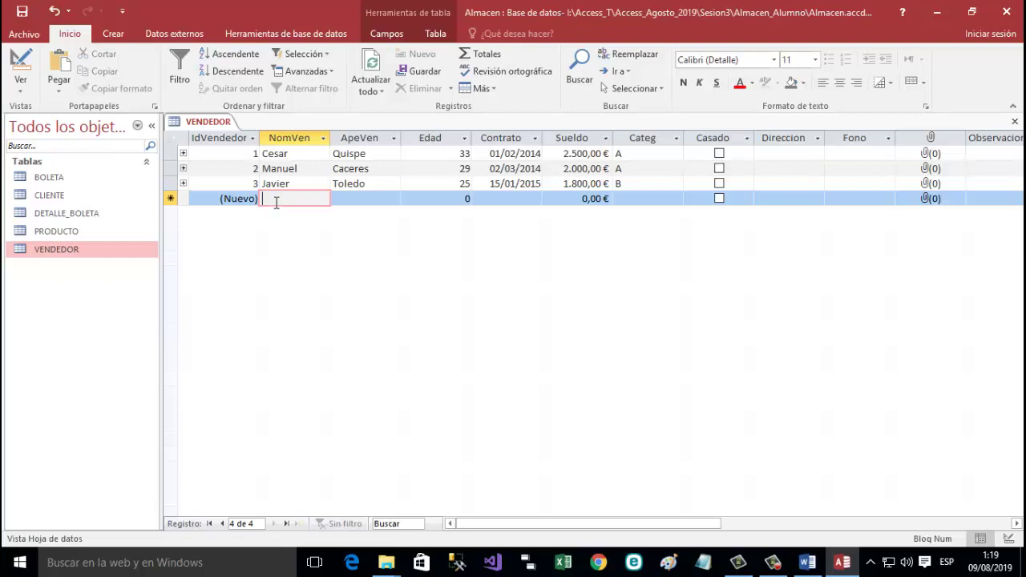
{"action": "type", "text": "Maria"}
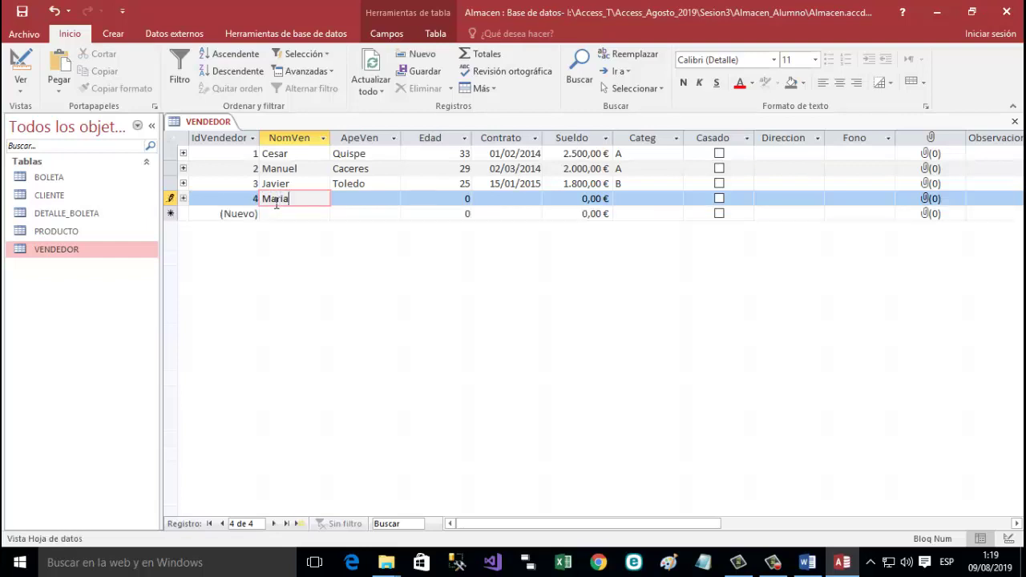
{"action": "left_click", "coordinate": [344, 198]}
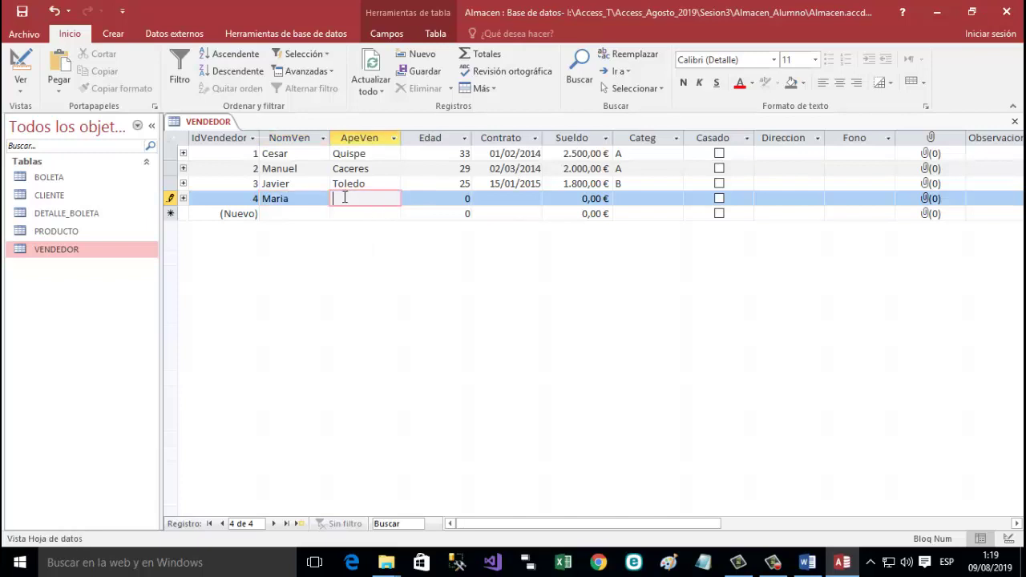
{"action": "type", "text": "Fernadez"}
{"action": "key", "text": "Tab"}
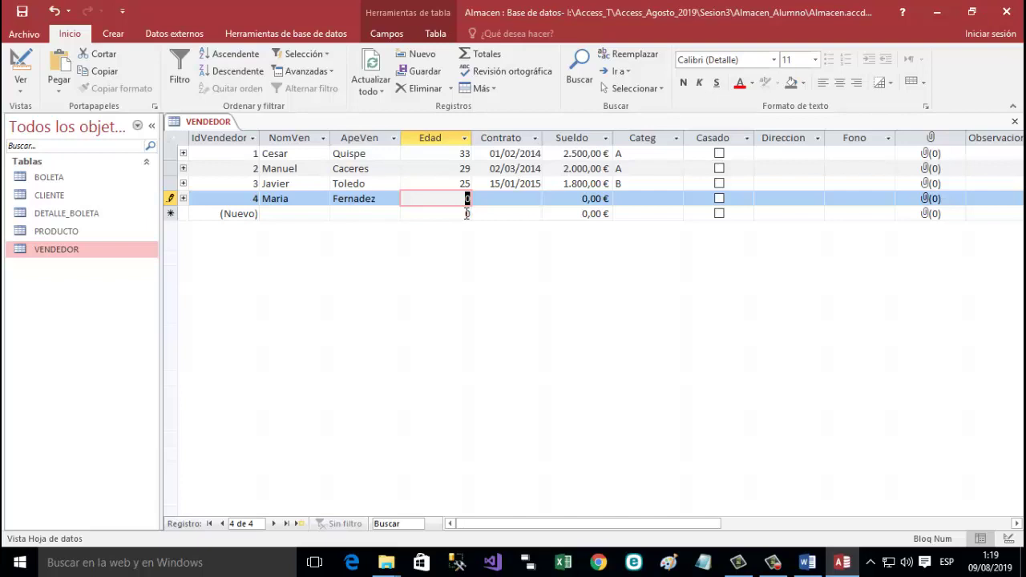
Set the fourth seller's Edad to 23 and Contrato date to 2/6/2015.
{"action": "type", "text": "23"}
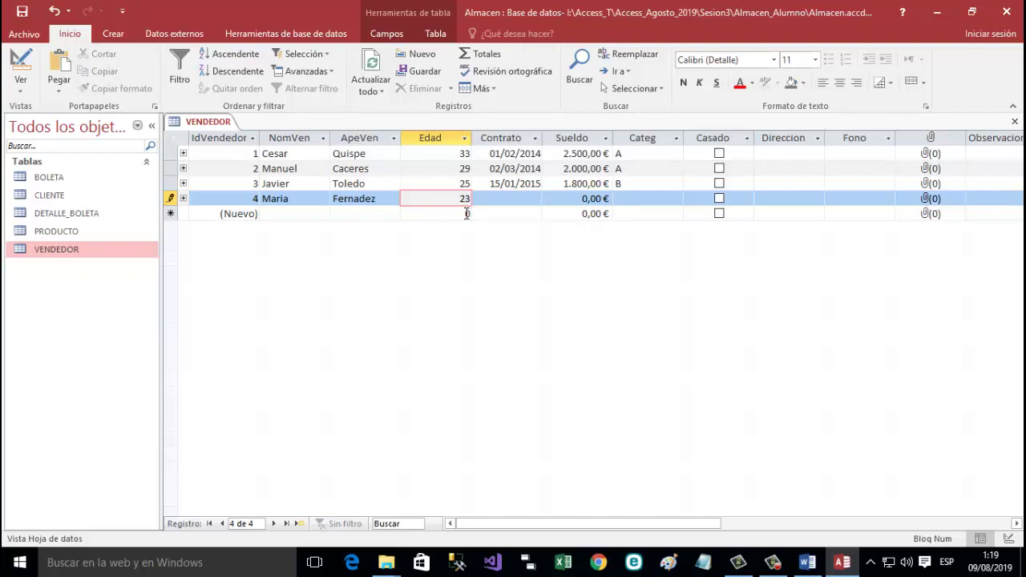
{"action": "key", "text": "Tab"}
{"action": "type", "text": "2"}
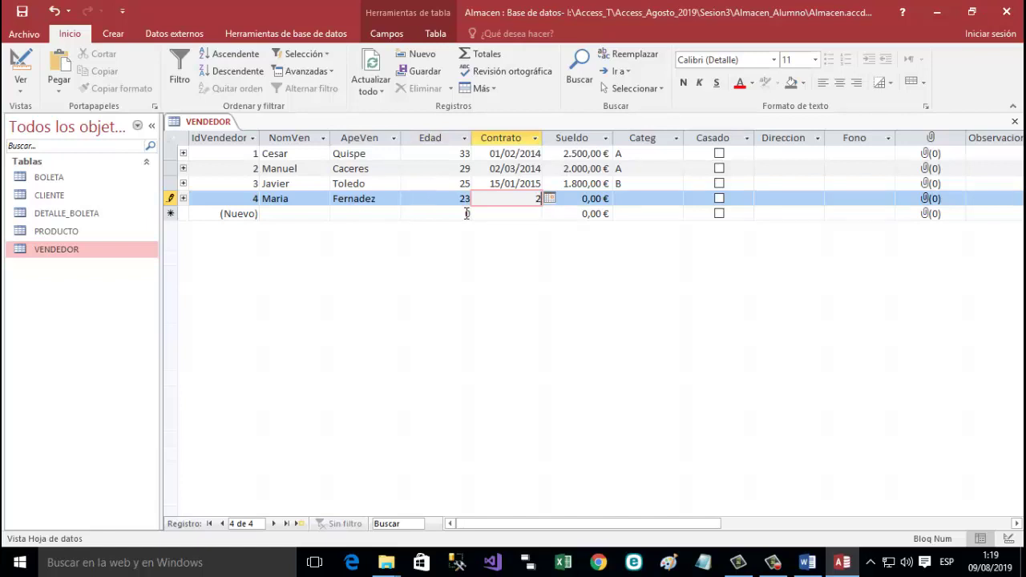
{"action": "type", "text": "/62015"}
{"action": "key", "text": "Return"}
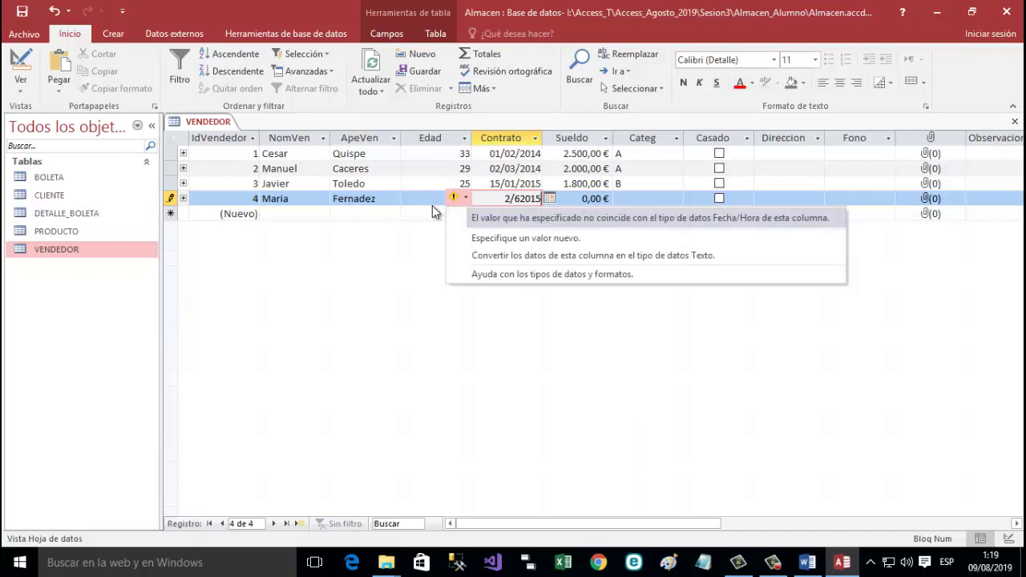
{"action": "left_click", "coordinate": [537, 199]}
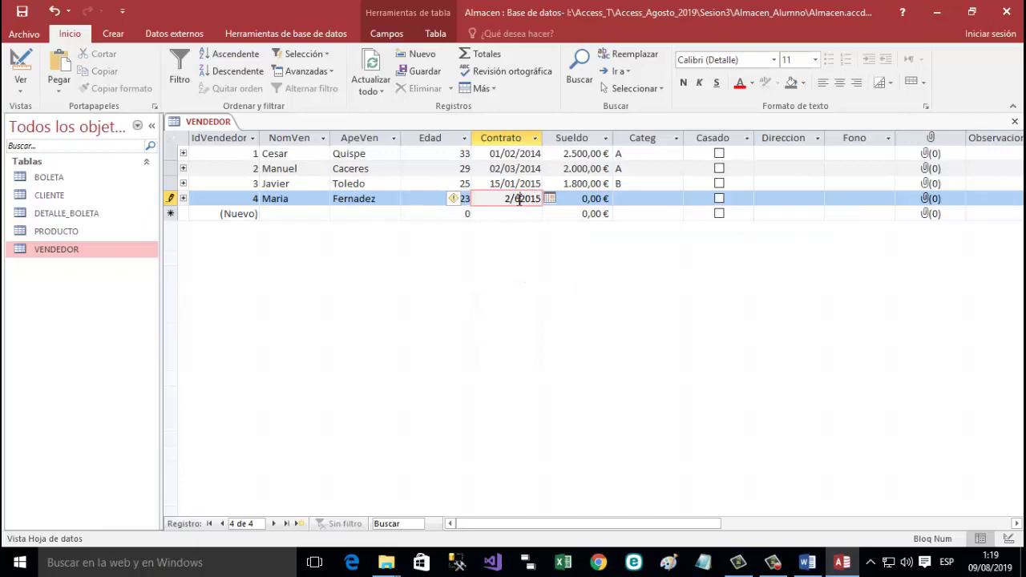
{"action": "type", "text": "/"}
{"action": "key", "text": "Return"}
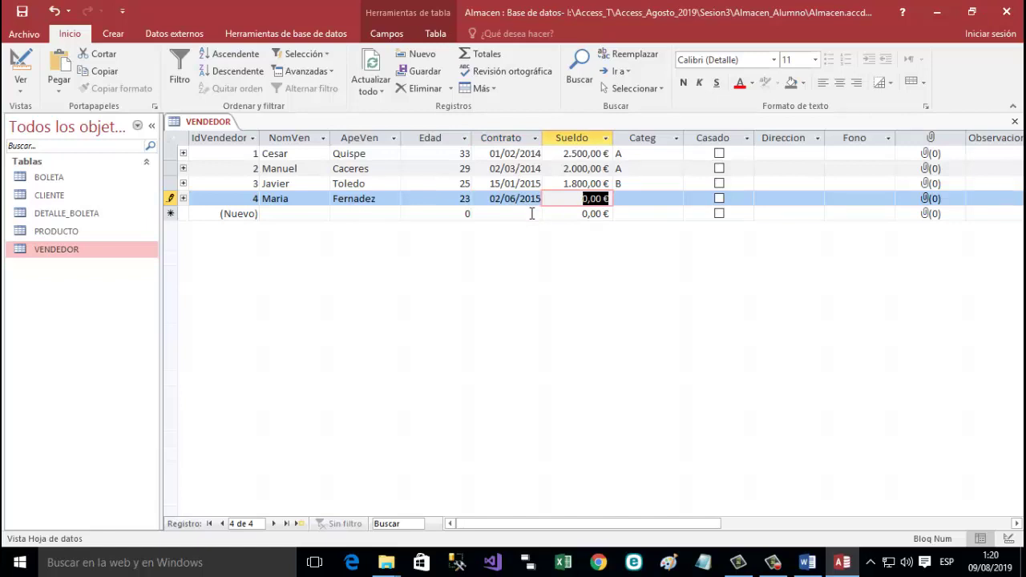
Set the fourth seller's Sueldo to 1500 and Categ to B.
{"action": "type", "text": "15"}
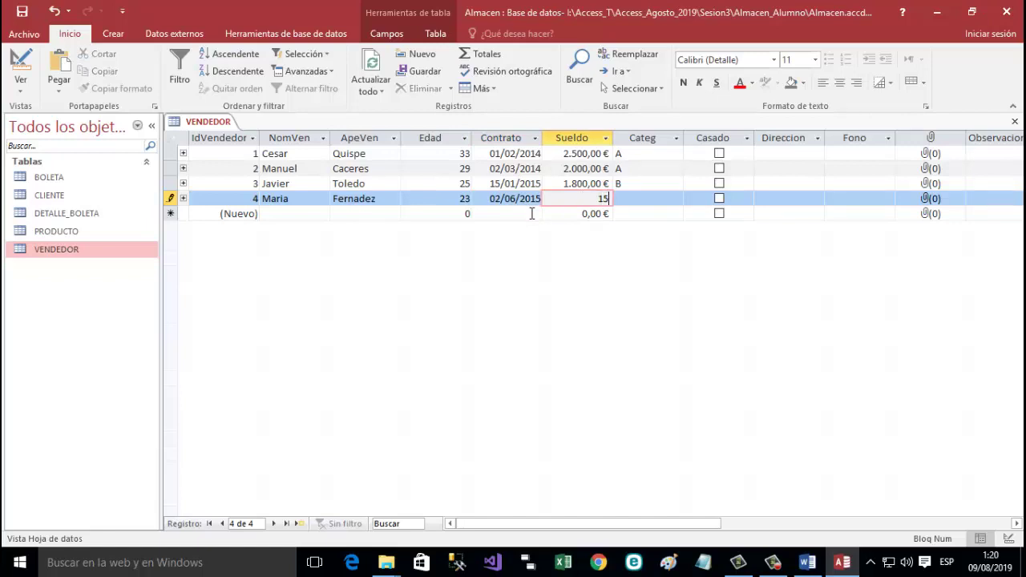
{"action": "type", "text": "00"}
{"action": "key", "text": "Tab"}
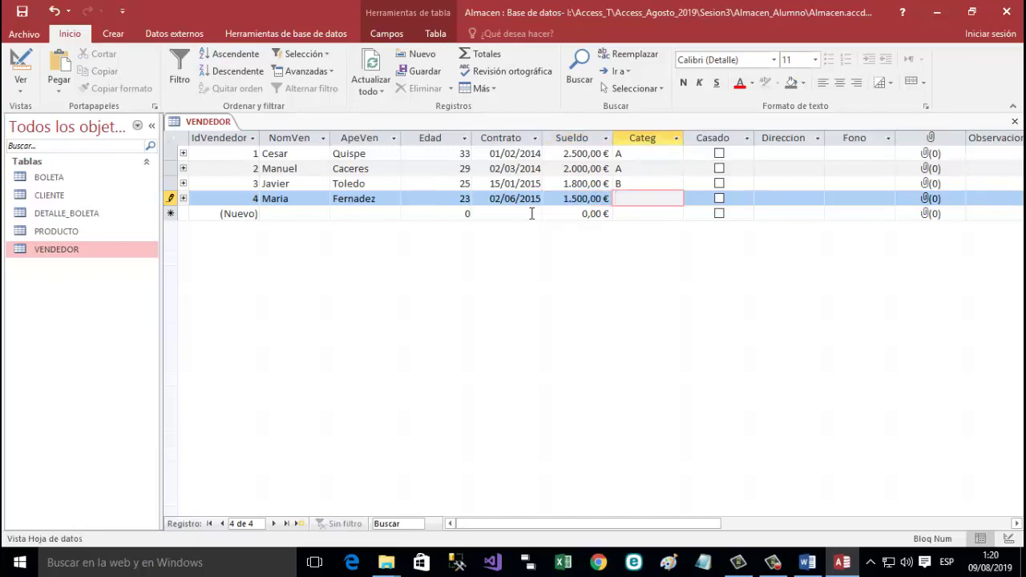
{"action": "key", "text": "Caps_Lock"}
{"action": "type", "text": "B"}
Start the fifth VENDEDOR record by entering the seller's first name in NomVen and last name in ApeVen.
{"action": "left_click", "coordinate": [327, 215]}
{"action": "key", "text": "Caps_Lock"}
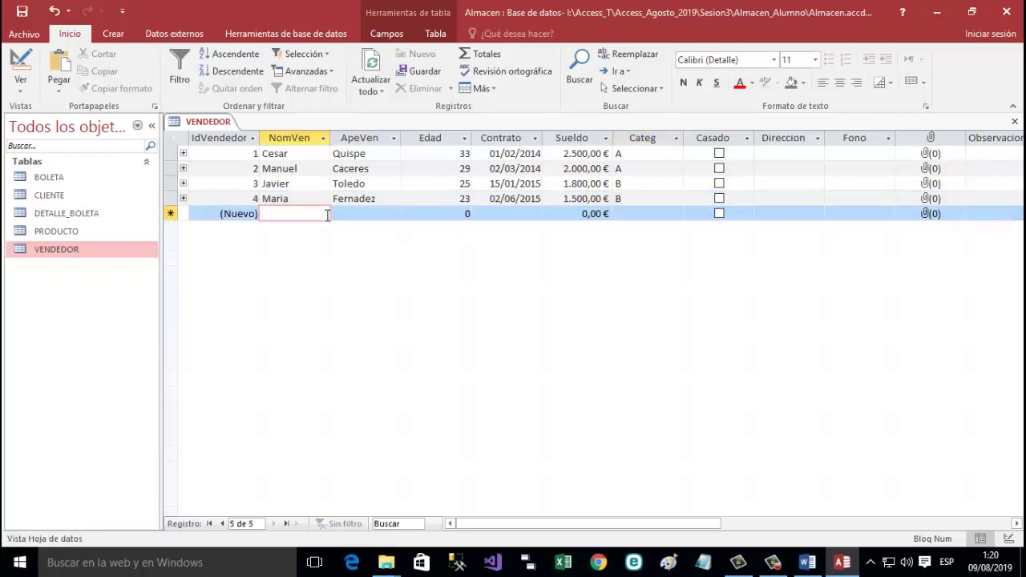
{"action": "type", "text": "Wa"}
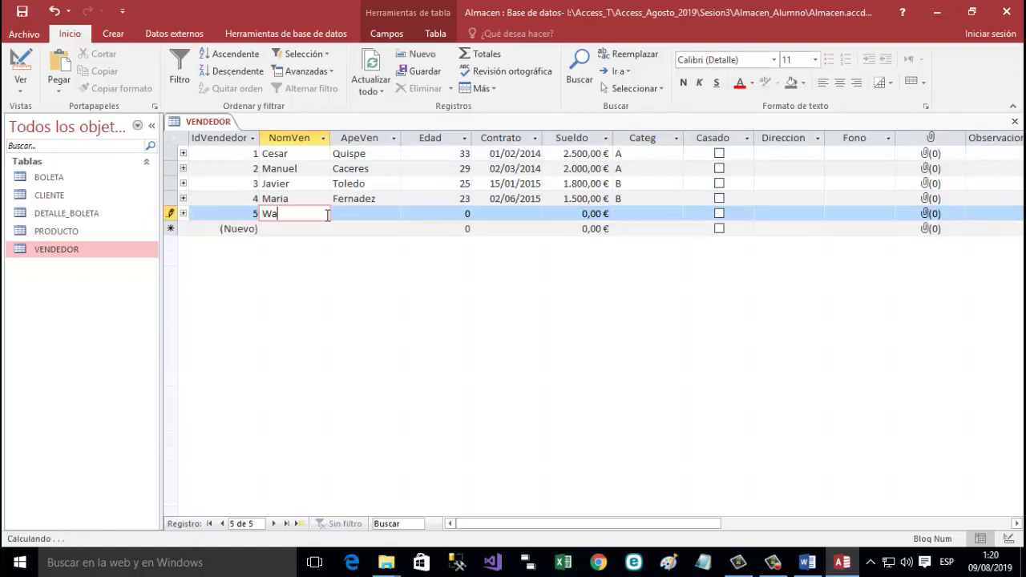
{"action": "type", "text": "lter"}
{"action": "left_click", "coordinate": [362, 214]}
{"action": "type", "text": "E"}
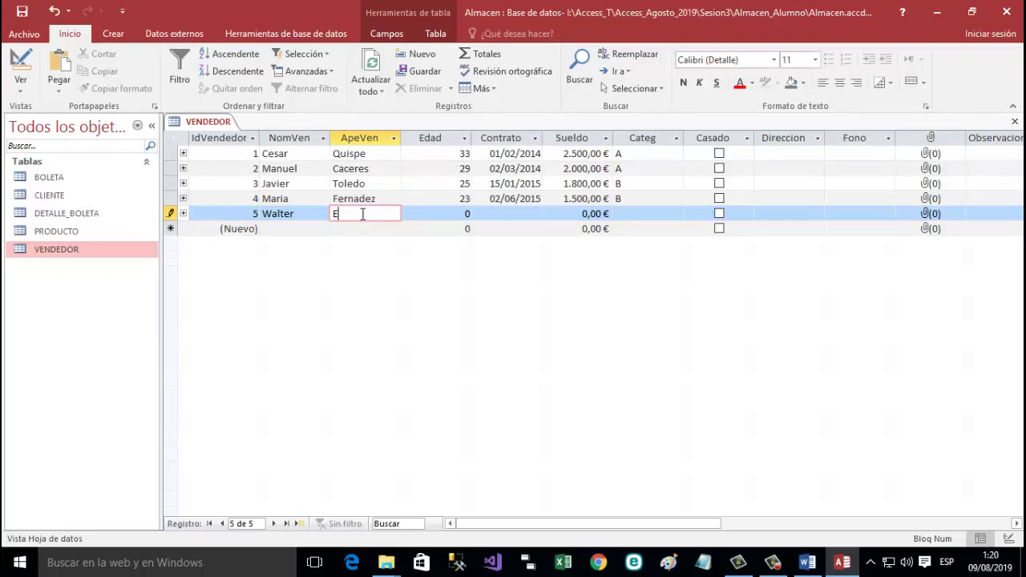
{"action": "type", "text": "spinoza"}
{"action": "key", "text": "Tab"}
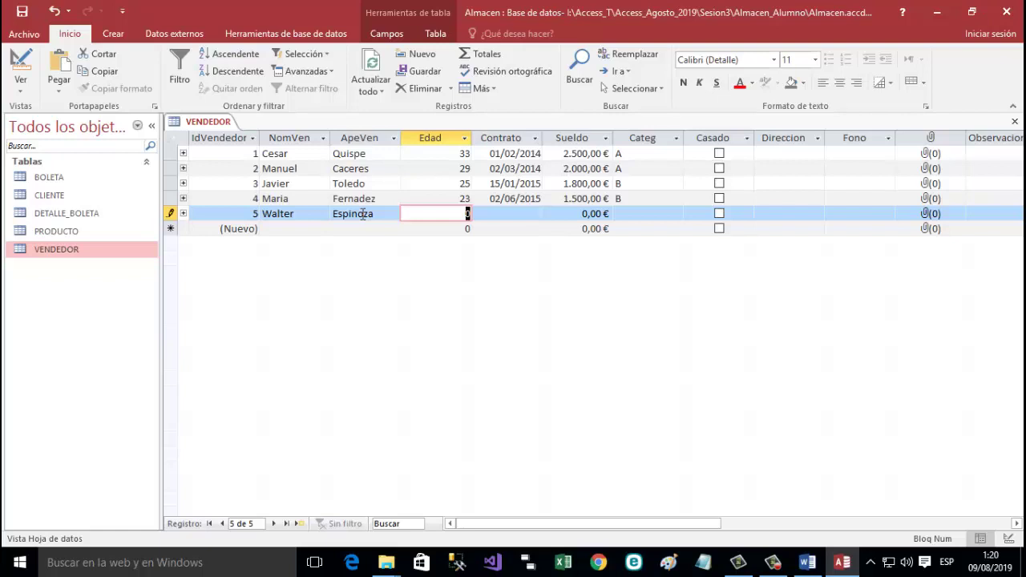
Set the fifth seller's Edad to 21 and Contrato date to 2/2/2016.
{"action": "type", "text": "21"}
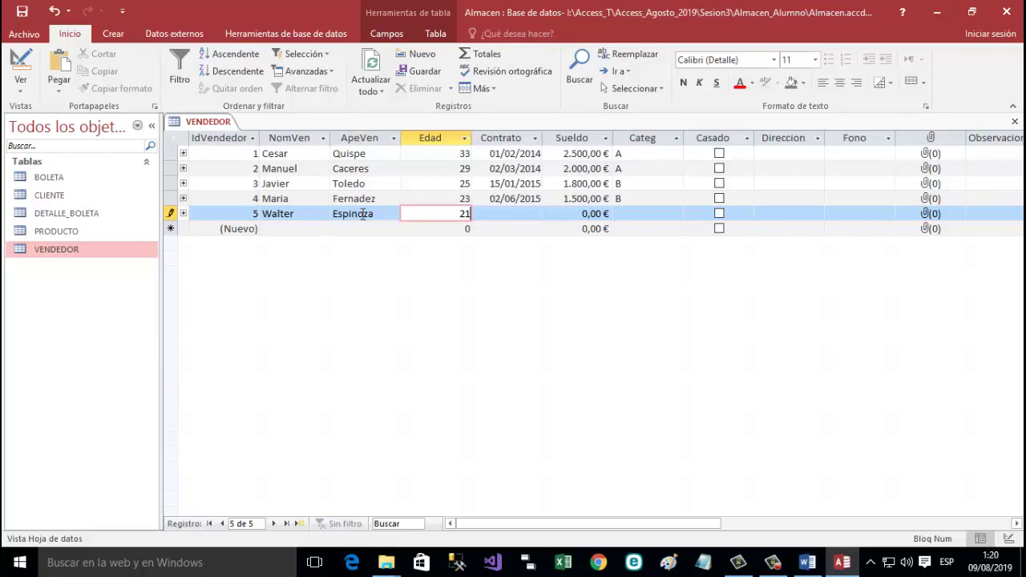
{"action": "key", "text": "Tab"}
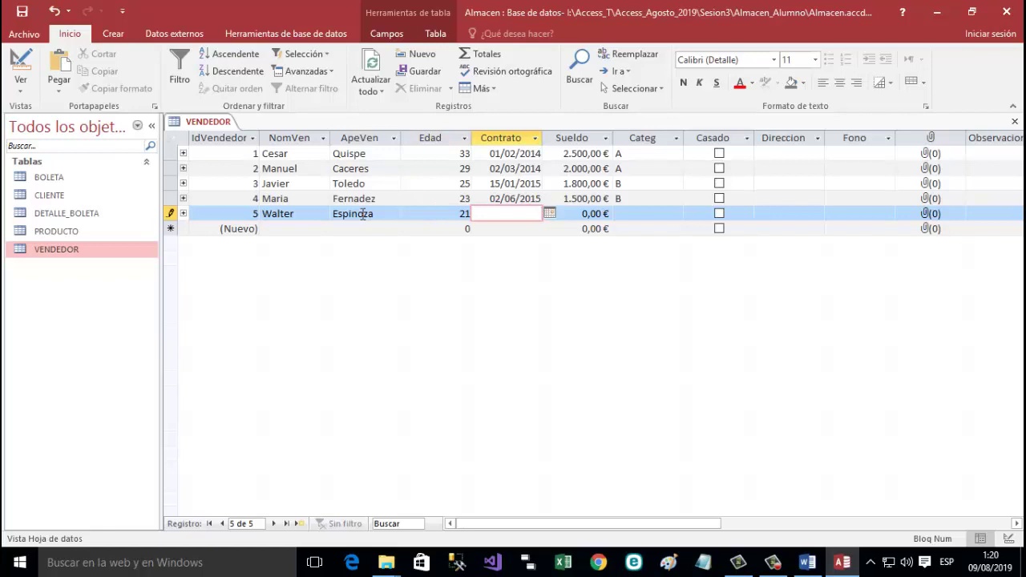
{"action": "type", "text": "2/22016"}
{"action": "key", "text": "Left"}
{"action": "key", "text": "Left"}
{"action": "key", "text": "Left"}
{"action": "type", "text": "/"}
{"action": "key", "text": "Tab"}
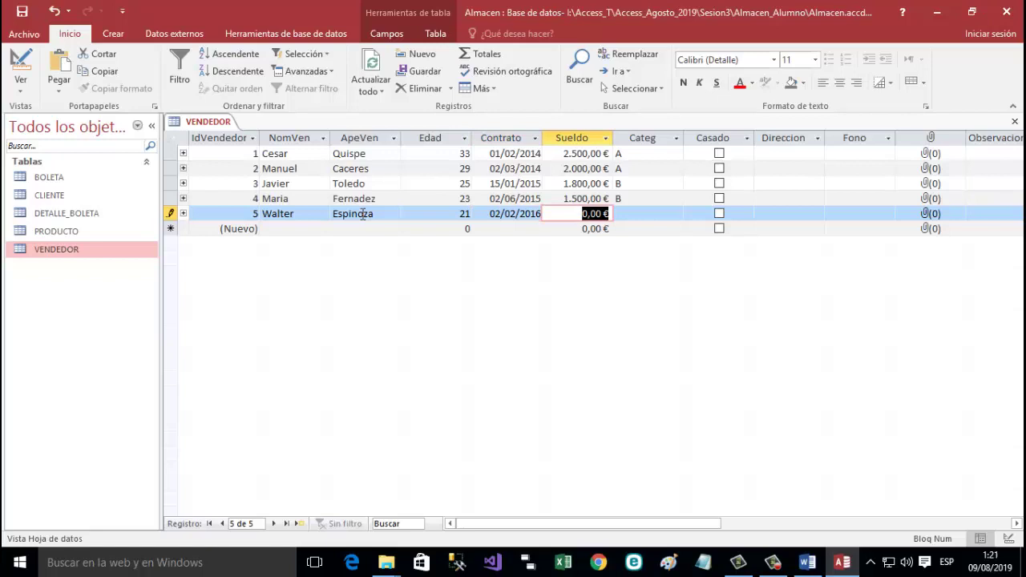
Set the fifth seller's Sueldo to 1200 and Categ to C.
{"action": "type", "text": "1200"}
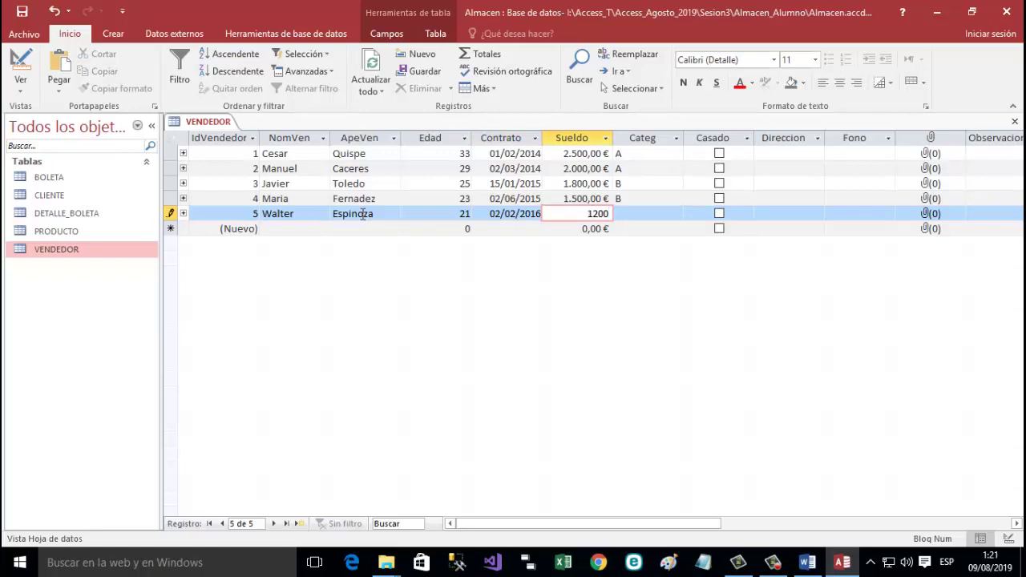
{"action": "key", "text": "Tab"}
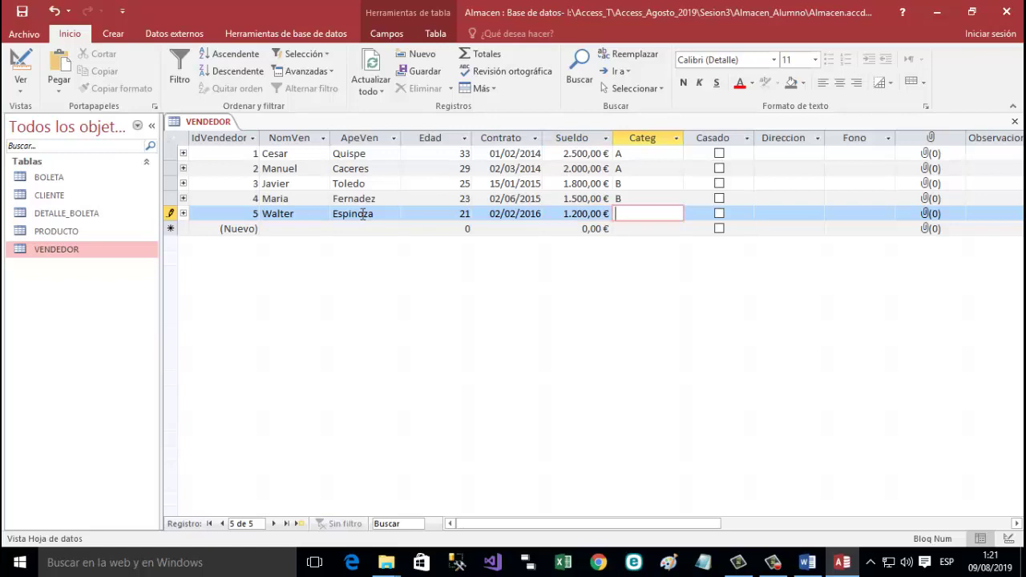
{"action": "type", "text": "C"}
{"action": "key", "text": "Tab"}
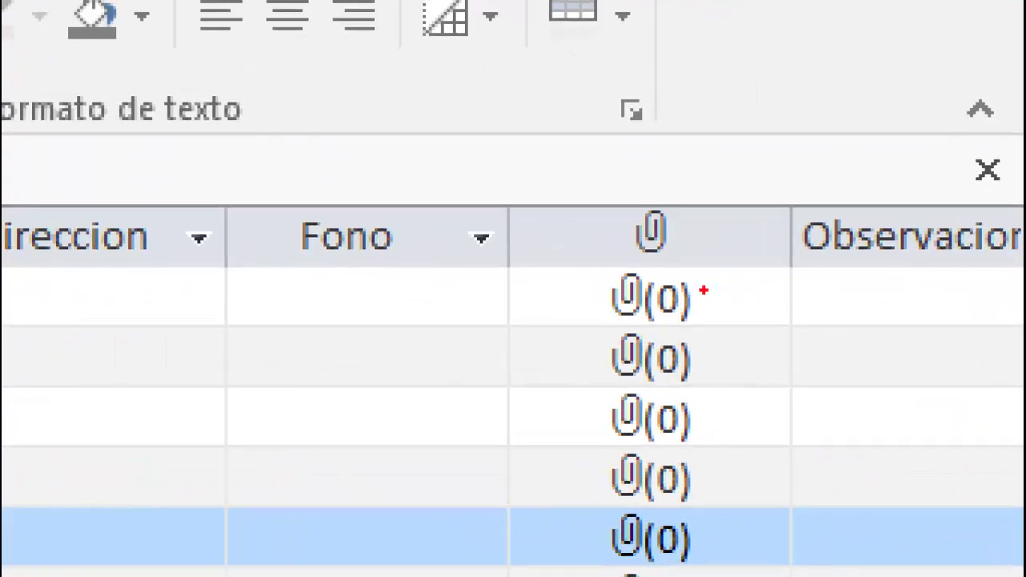
{"action": "mouse_move", "coordinate": [653, 208]}
{"action": "left_mouse_down"}
{"action": "mouse_move", "coordinate": [578, 252]}
{"action": "mouse_move", "coordinate": [689, 263]}
{"action": "mouse_move", "coordinate": [707, 199]}
{"action": "mouse_move", "coordinate": [627, 201]}
{"action": "left_mouse_up"}
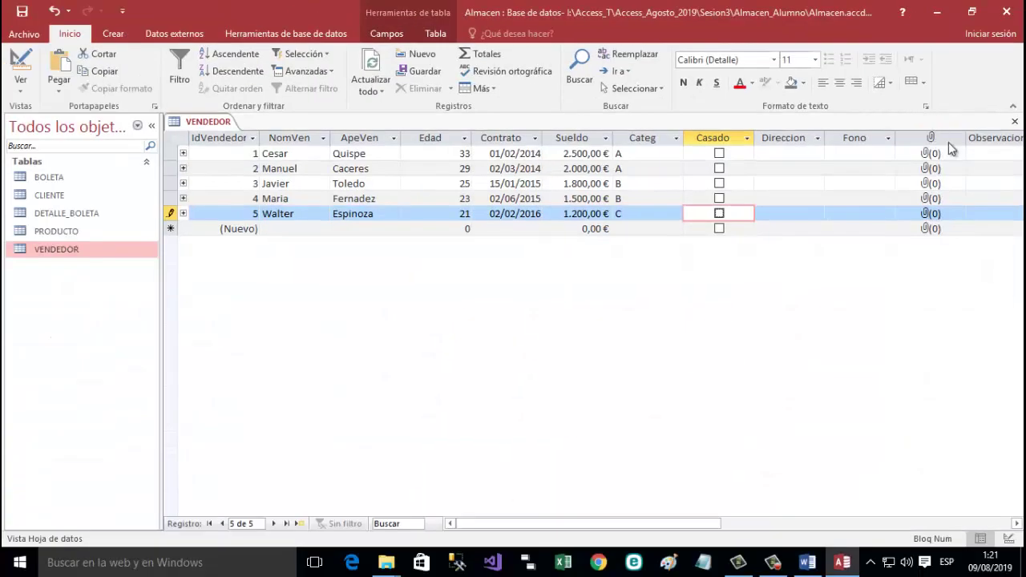
Fill the first seller's observations with the first name and "es supervisor y tiene como misiónn la atención a clientes en diferentes tiendas y establecimientos de la Zona Norte".
{"action": "left_click", "coordinate": [972, 154]}
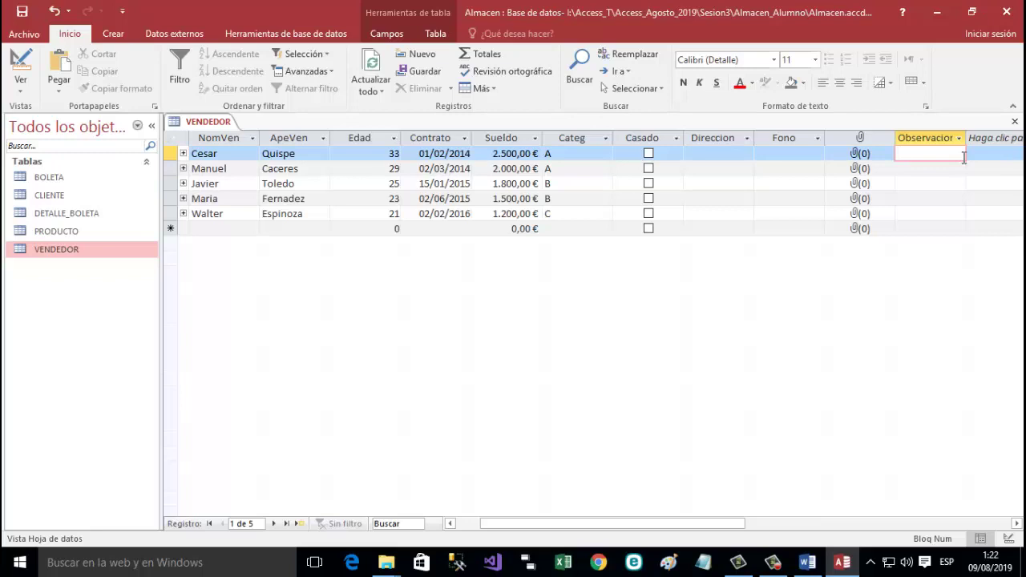
{"action": "type", "text": "Ces"}
{"action": "type", "text": "ar es "}
{"action": "type", "text": "supe"}
{"action": "type", "text": "rvisor"}
{"action": "type", "text": " y tiene "}
{"action": "type", "text": "como "}
{"action": "type", "text": "misi"}
{"action": "type", "text": "n "}
{"action": "type", "text": "la a"}
{"action": "type", "text": "tenci"}
{"action": "type", "text": "a clientes en d"}
{"action": "type", "text": "iferentes tiend"}
{"action": "type", "text": "as y"}
{"action": "type", "text": "estable"}
{"action": "type", "text": "cimiento"}
{"action": "type", "text": "s d"}
{"action": "type", "text": "e la Z"}
{"action": "type", "text": "ona "}
{"action": "type", "text": "Norte"}
Continue the first seller's observations with ", tiene a su cargo a 30 mvendedores.".
{"action": "type", "text": ", tiene"}
{"action": "type", "text": " a su cargo a"}
{"action": "type", "text": " 30 mvend"}
{"action": "type", "text": "edo"}
{"action": "type", "text": "re"}
{"action": "type", "text": "."}
Add the sentence "Se encarga de sumnistrar productos a los establecimientos en Mega Plaza del Distrito de Independencia." to the first seller's observations.
{"action": "type", "text": " S"}
{"action": "type", "text": "e encarga de su"}
{"action": "type", "text": "mnis"}
{"action": "type", "text": "trar pro"}
{"action": "type", "text": "ducto"}
{"action": "type", "text": "s a los establecimien"}
{"action": "type", "text": "tos en MegaPl"}
{"action": "type", "text": "aza"}
{"action": "key", "text": "Left"}
{"action": "key", "text": "Left"}
{"action": "key", "text": "Left"}
{"action": "key", "text": "Left"}
{"action": "key", "text": "Left"}
{"action": "type", "text": "del Distrito de Independencia"}
{"action": "key", "text": "Tab"}
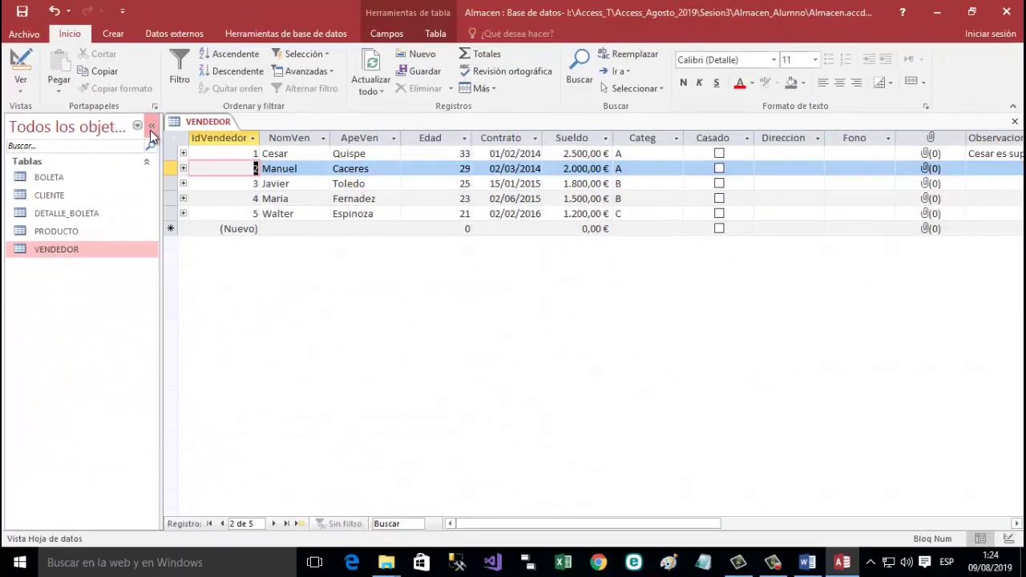
Collapse the list of database objects and open the first seller's full observations text in the Zoom window.
{"action": "left_click", "coordinate": [183, 152]}
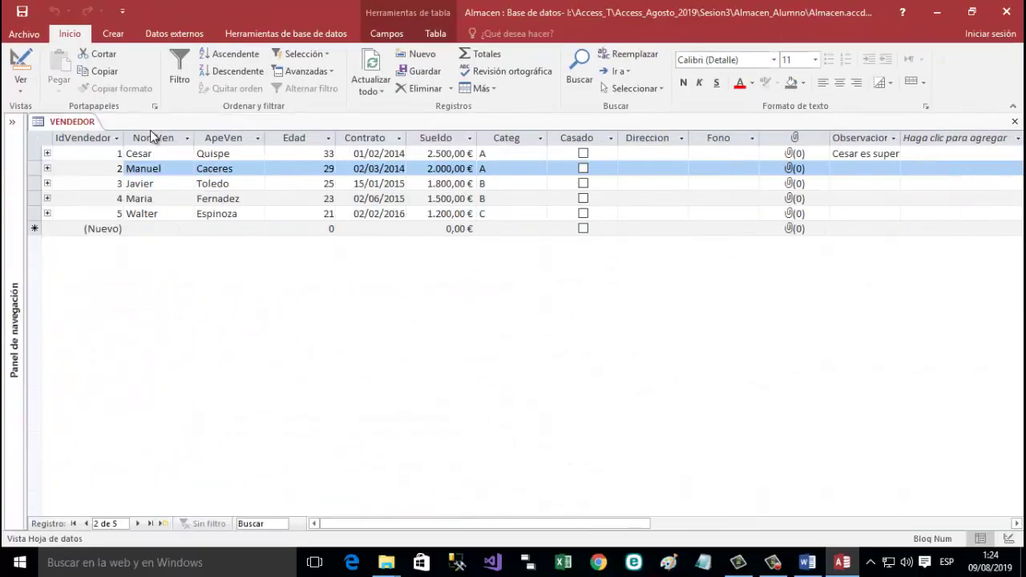
{"action": "left_click", "coordinate": [863, 154]}
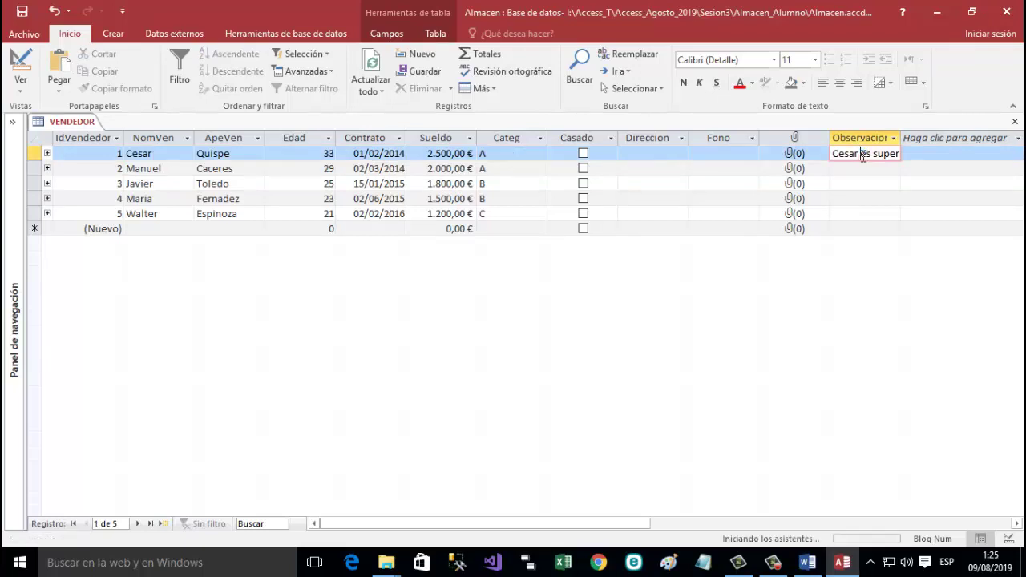
{"action": "key", "text": "shift+F2"}
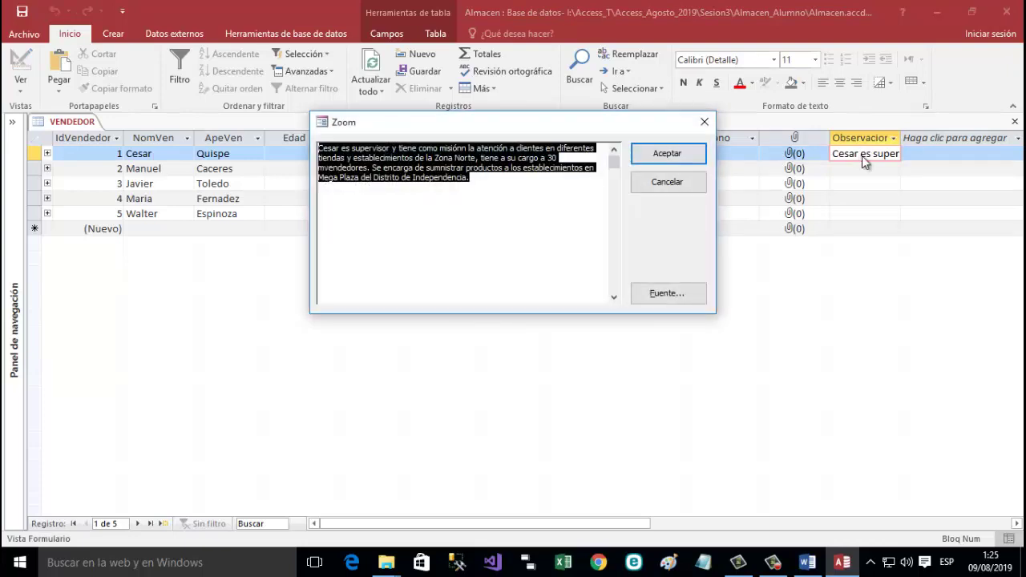
Correct the first seller's observations to read "suministrar", "misión" and "vendedores", then reopen the full text to review it.
{"action": "left_click", "coordinate": [512, 185]}
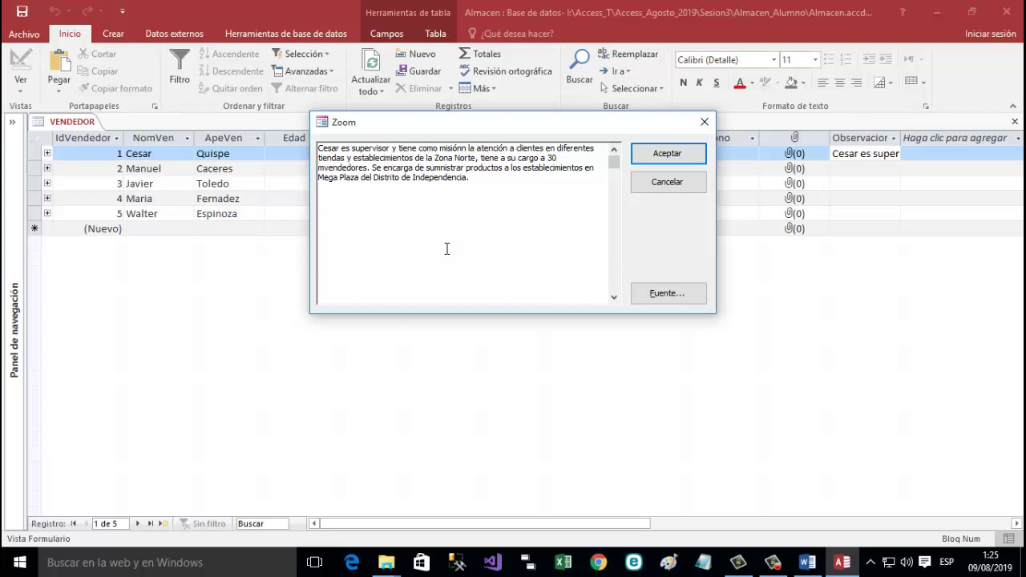
{"action": "left_click", "coordinate": [439, 171]}
{"action": "type", "text": "i"}
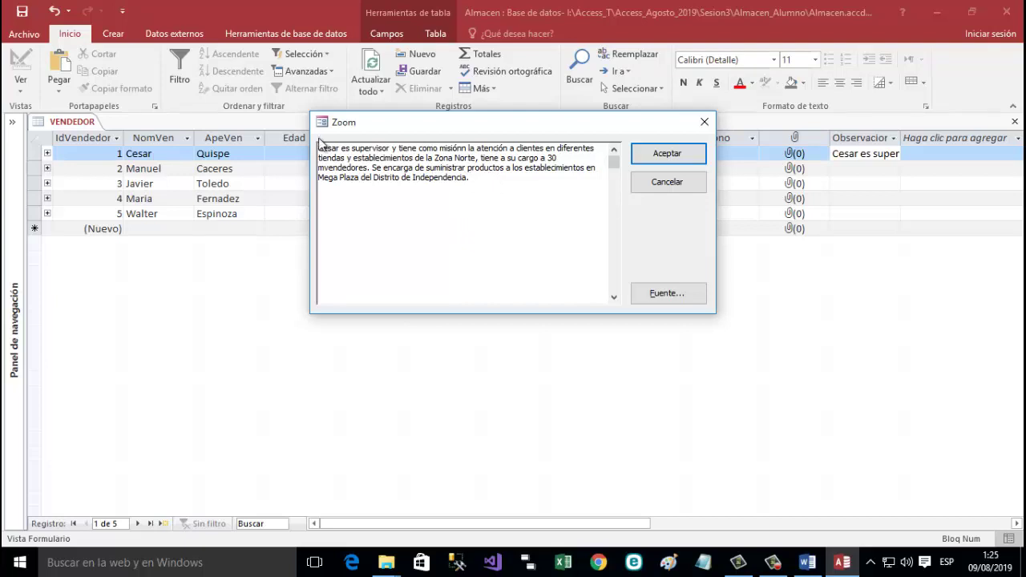
{"action": "left_click", "coordinate": [468, 151]}
{"action": "key", "text": "BackSpace"}
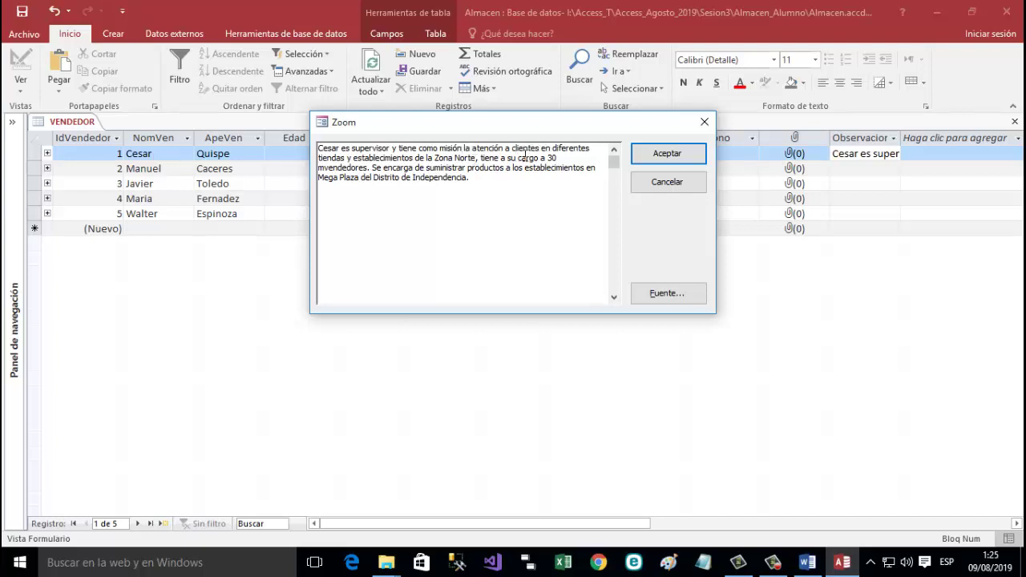
{"action": "left_click", "coordinate": [324, 168]}
{"action": "key", "text": "BackSpace"}
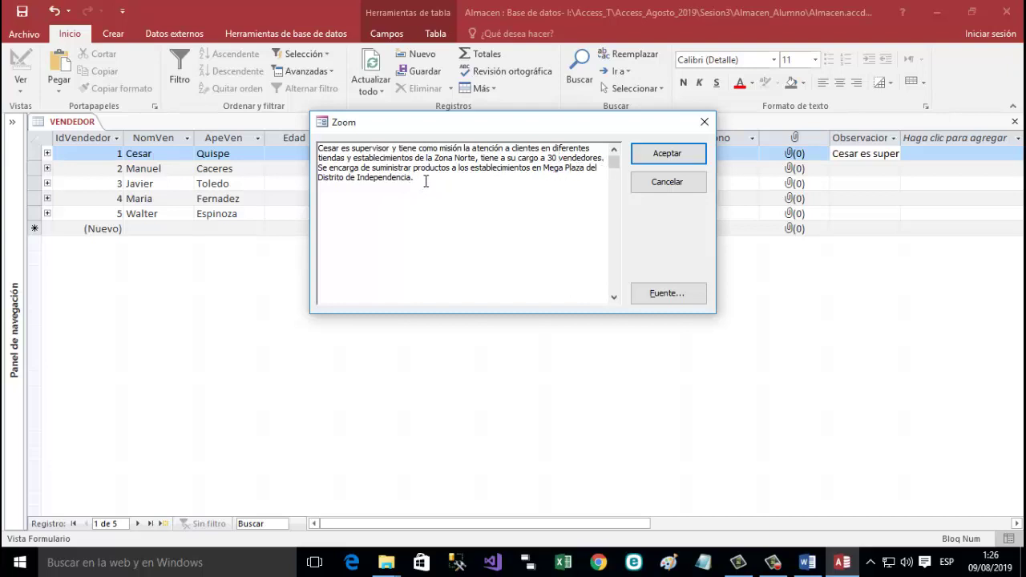
{"action": "left_click", "coordinate": [672, 154]}
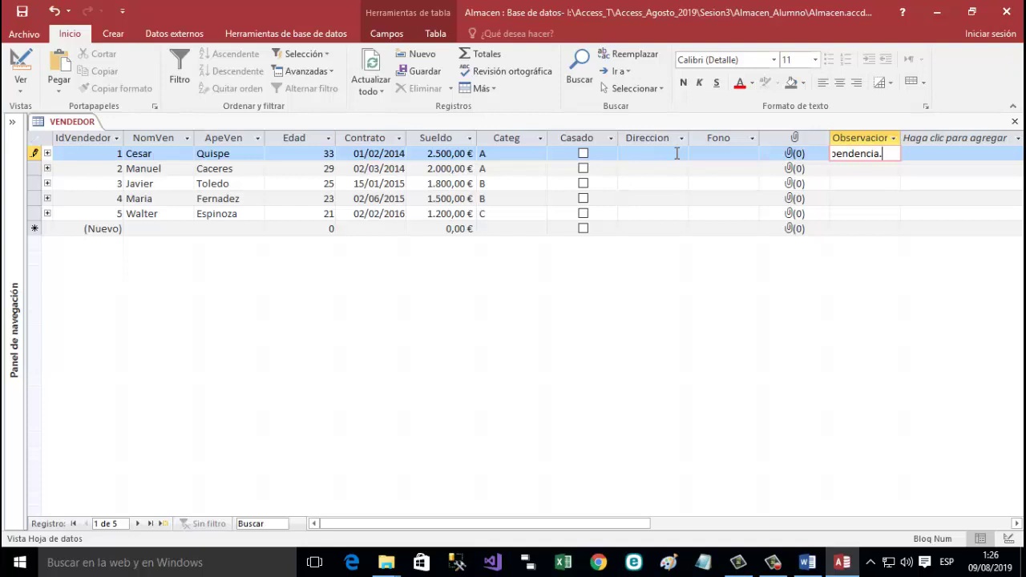
{"action": "key", "text": "shift+F2"}
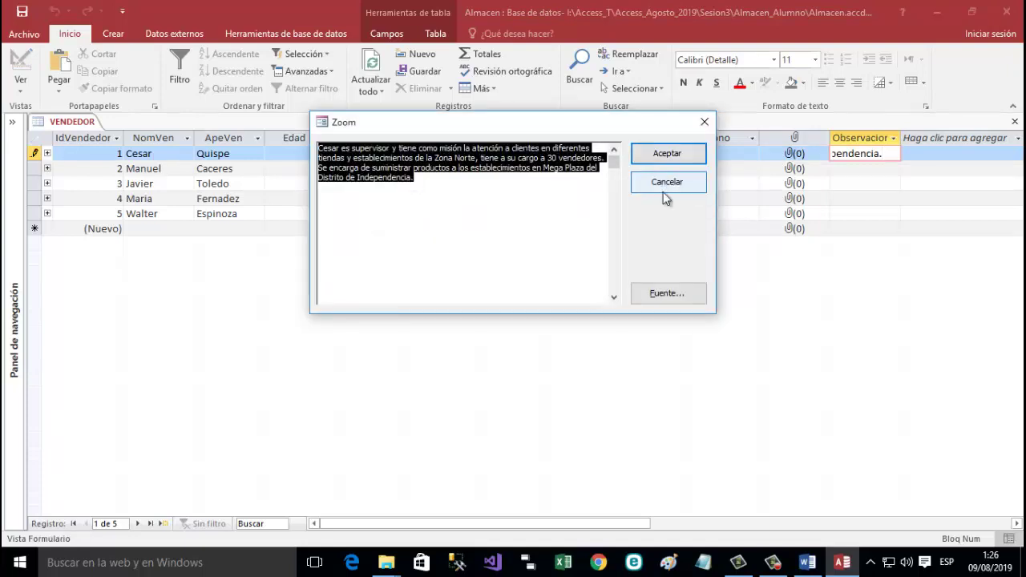
{"action": "left_click", "coordinate": [664, 184]}
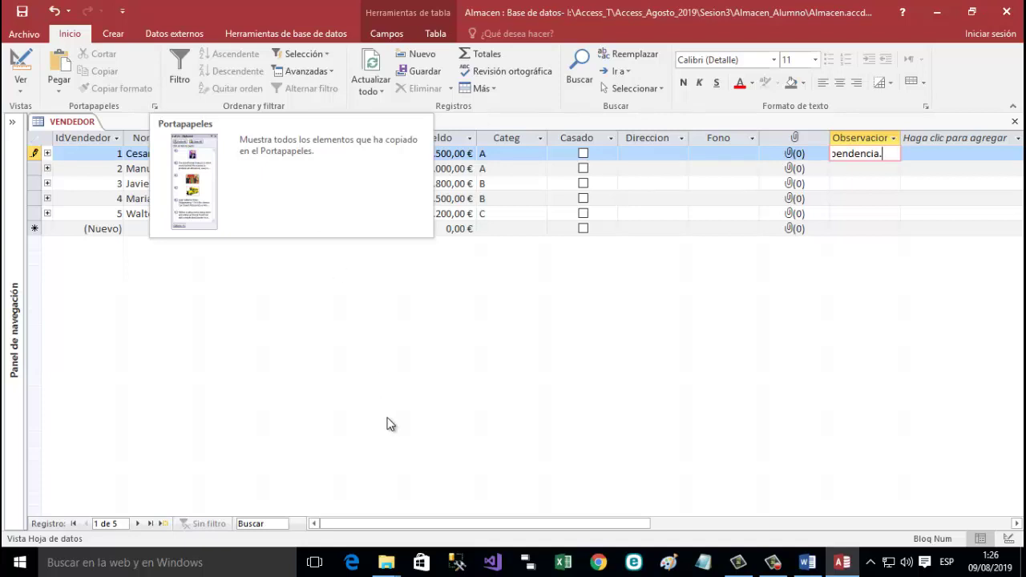
Switch to File Explorer and copy the Fotos folder from Sesion2 in Access_Junio_2019.
{"action": "left_click", "coordinate": [937, 12]}
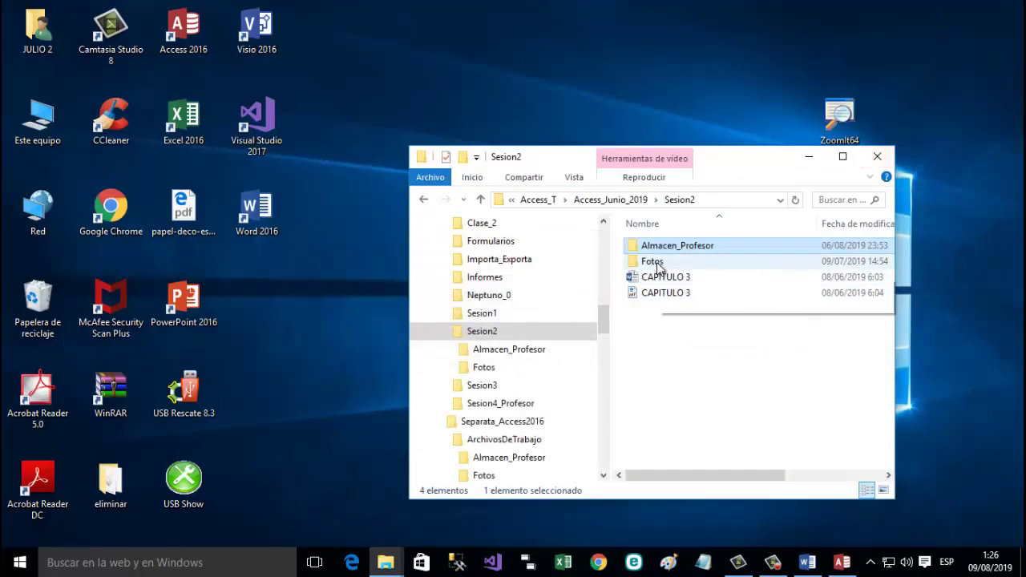
{"action": "mouse_move", "coordinate": [659, 268]}
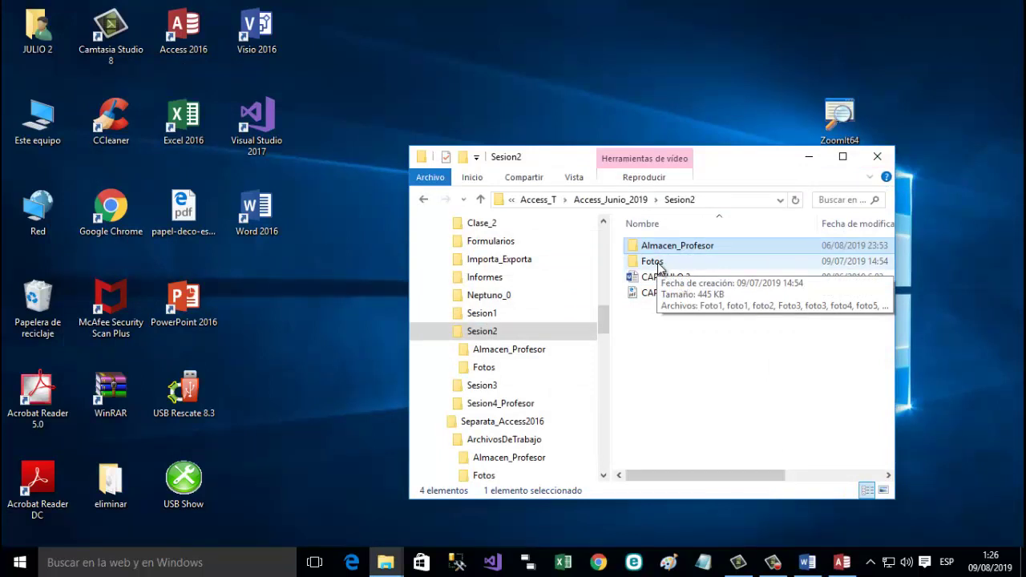
{"action": "left_click", "coordinate": [659, 268]}
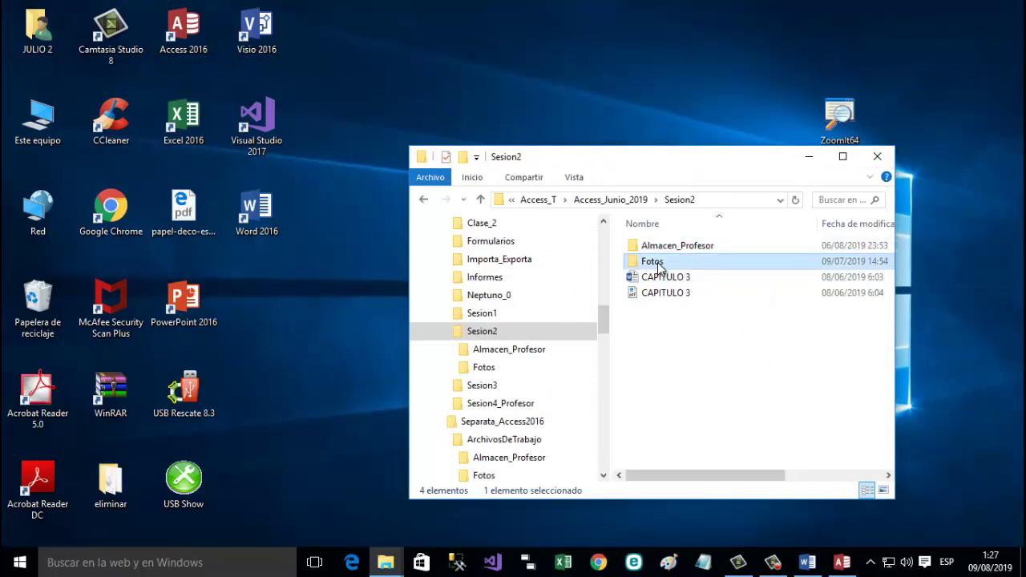
{"action": "right_click", "coordinate": [659, 268]}
{"action": "left_click", "coordinate": [697, 459]}
Paste the Fotos folder into Almacen_Alumno, inside Sesion3 of the Access_Agosto_2019 folder.
{"action": "left_click_drag", "start_coordinate": [605, 327], "coordinate": [605, 315]}
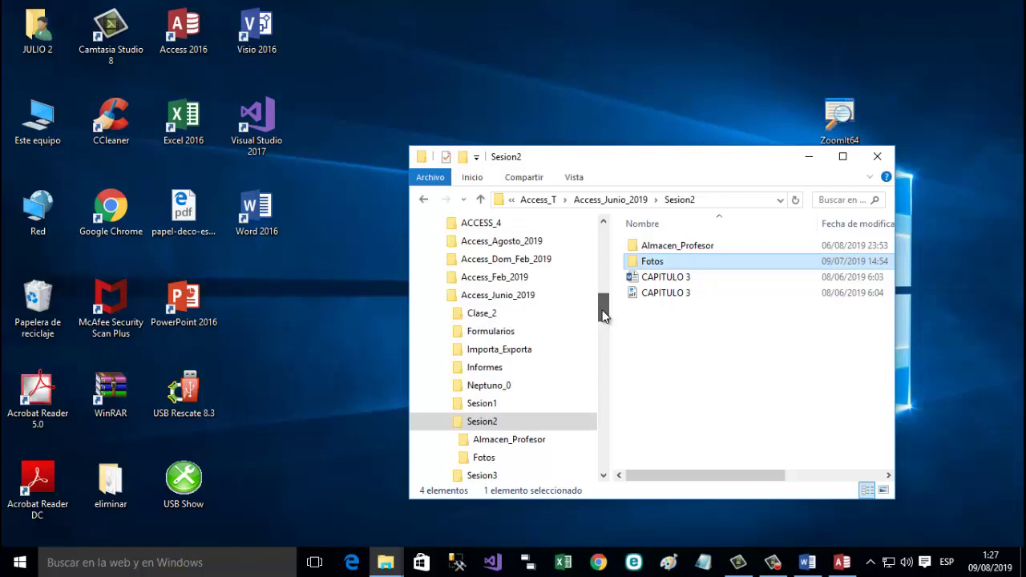
{"action": "left_click", "coordinate": [525, 241]}
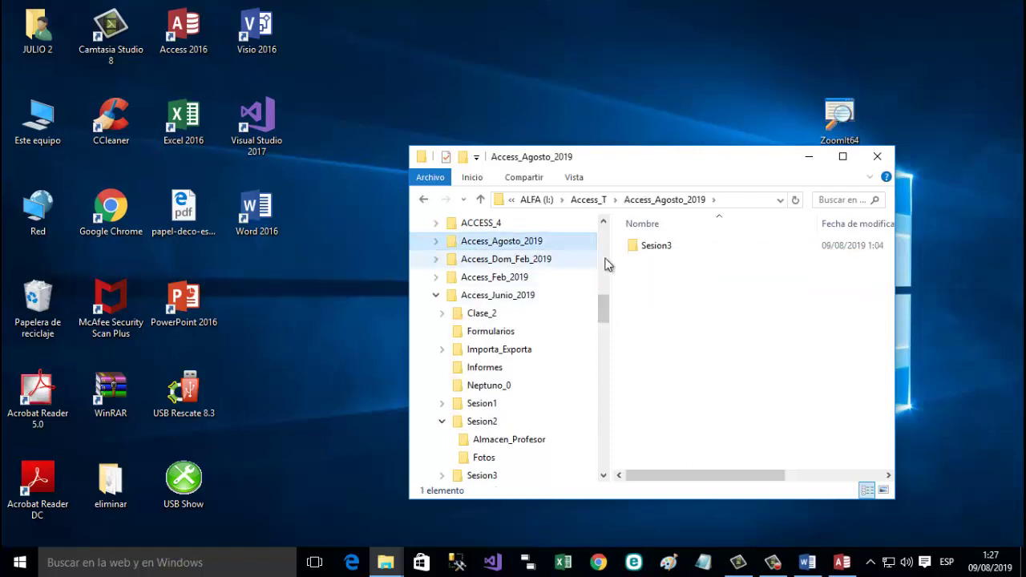
{"action": "double_click", "coordinate": [656, 248]}
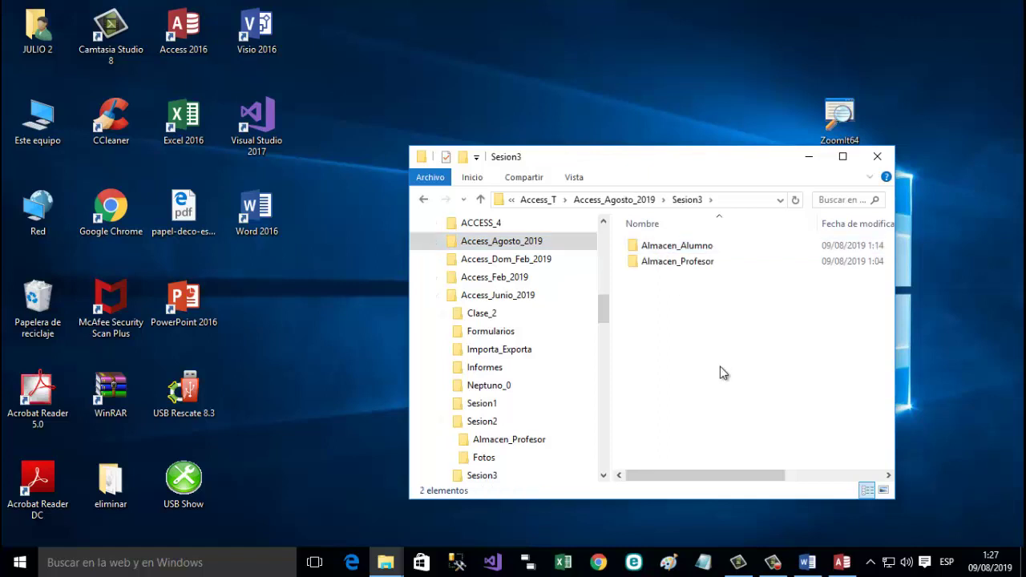
{"action": "double_click", "coordinate": [695, 249]}
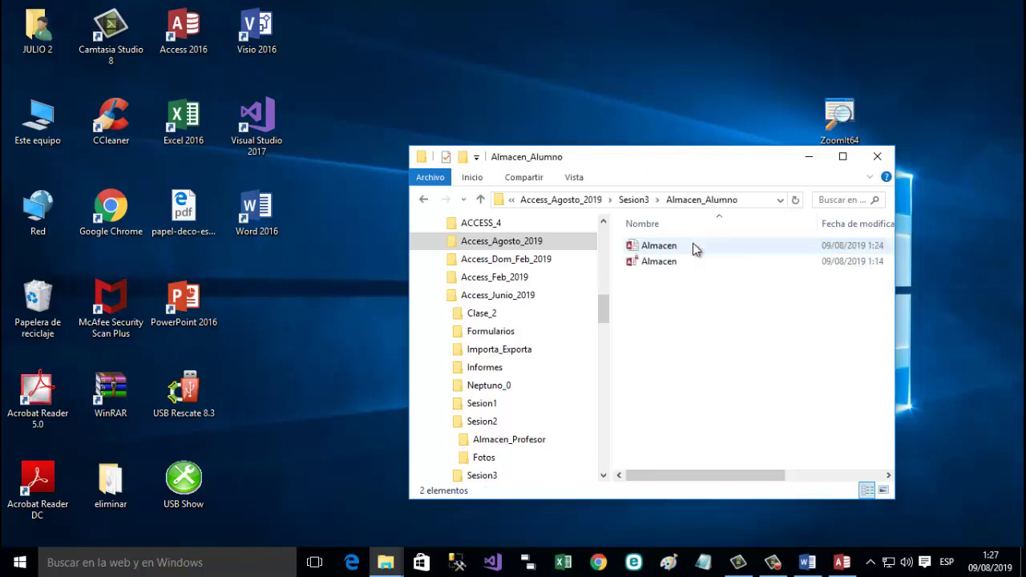
{"action": "right_click", "coordinate": [685, 325]}
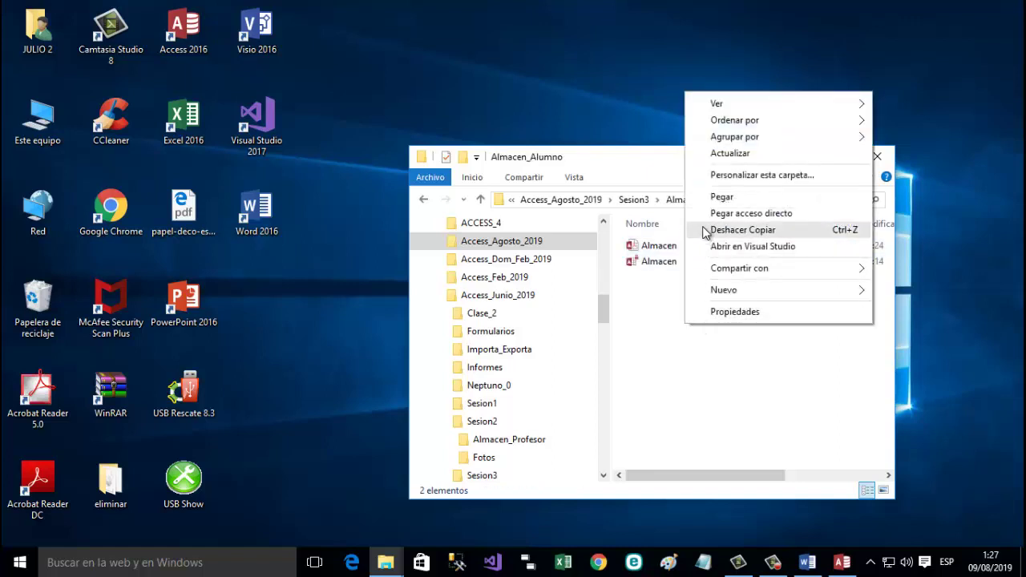
{"action": "left_click", "coordinate": [725, 201]}
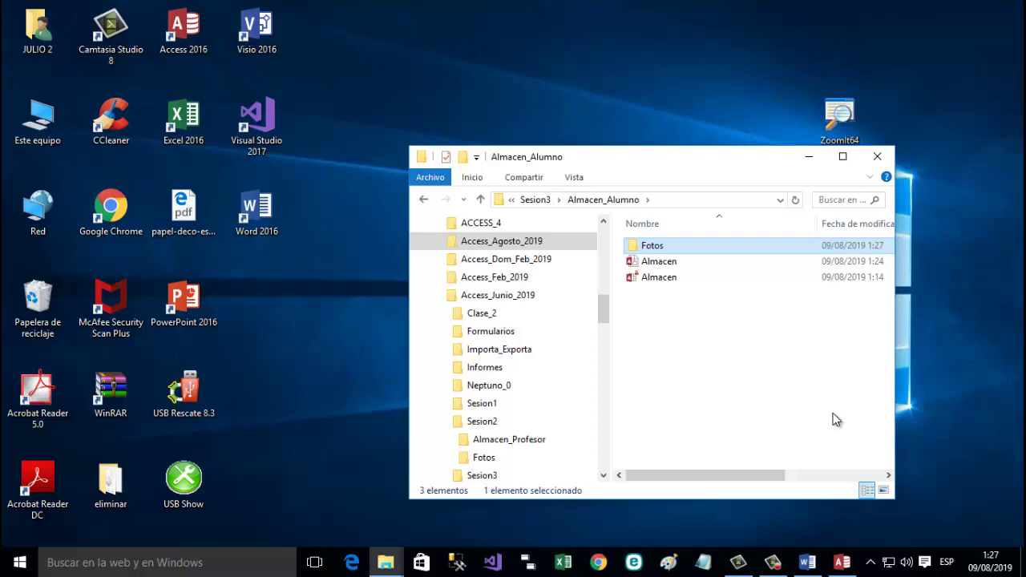
Switch back to the VENDEDOR table in Access and start adding a file to the first seller's Foto attachment field.
{"action": "left_click", "coordinate": [841, 563]}
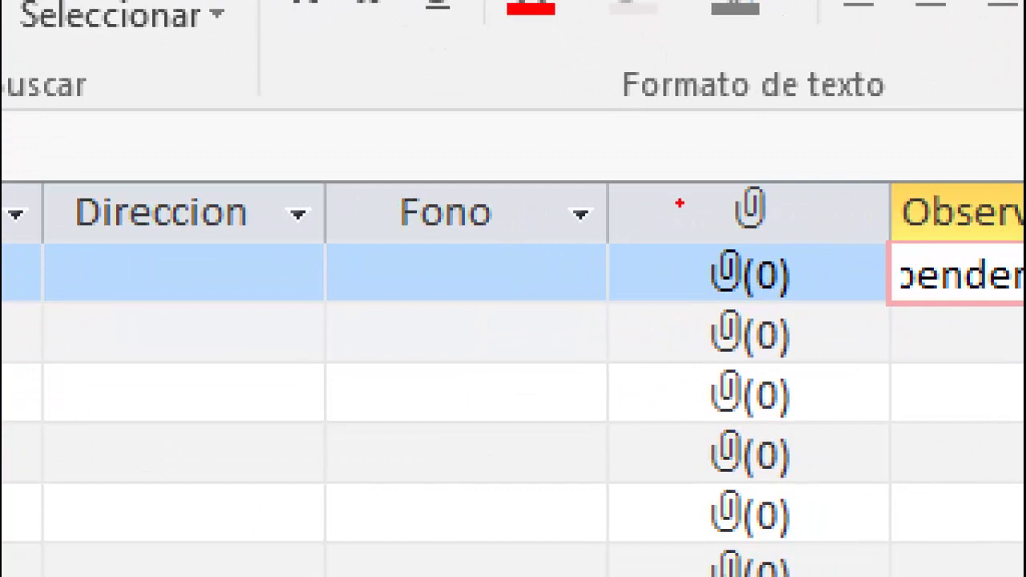
{"action": "mouse_move", "coordinate": [700, 173]}
{"action": "left_mouse_down"}
{"action": "mouse_move", "coordinate": [725, 233]}
{"action": "mouse_move", "coordinate": [809, 245]}
{"action": "mouse_move", "coordinate": [793, 149]}
{"action": "mouse_move", "coordinate": [685, 181]}
{"action": "mouse_move", "coordinate": [688, 200]}
{"action": "left_mouse_up"}
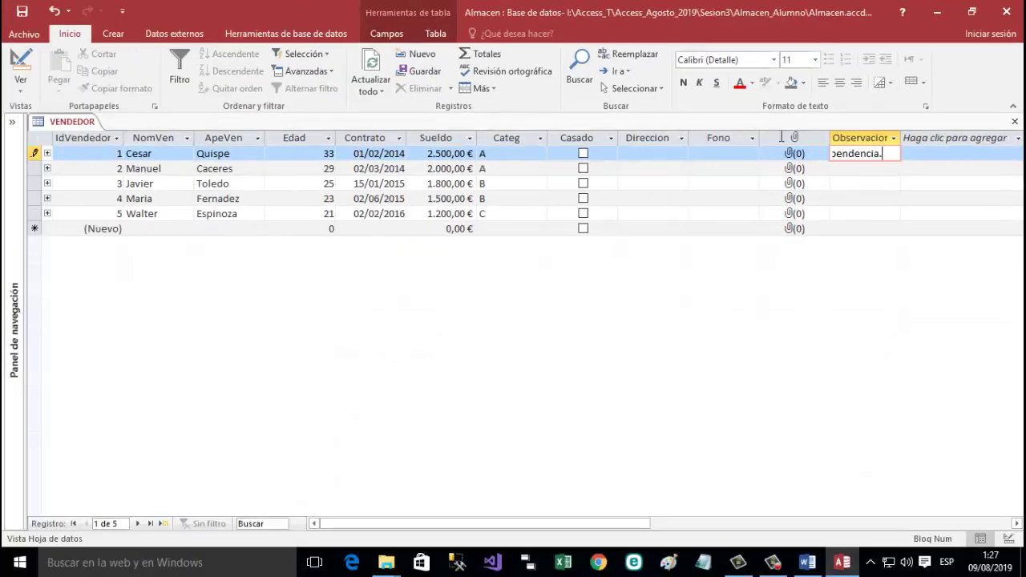
{"action": "left_click", "coordinate": [808, 157]}
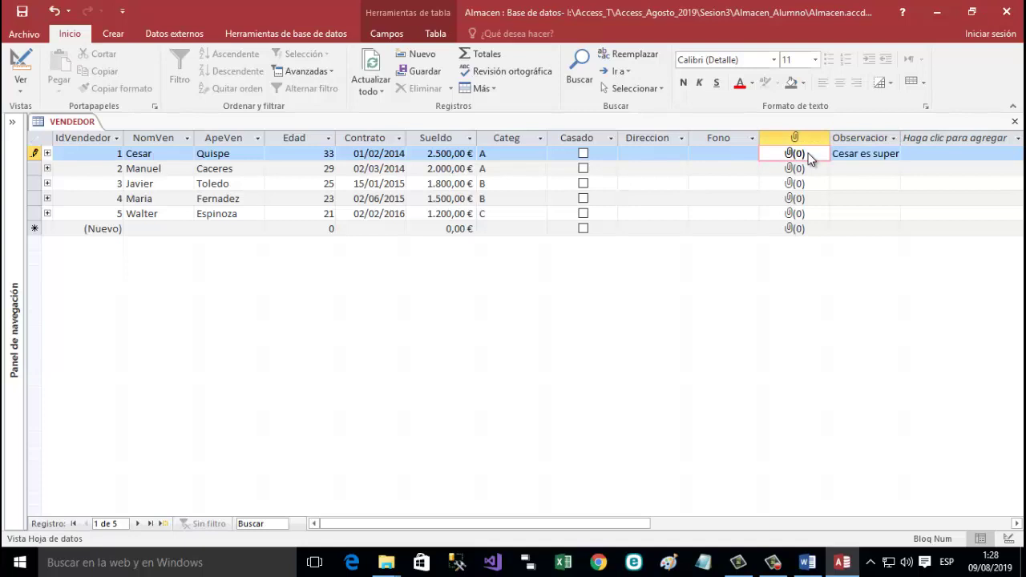
{"action": "right_click", "coordinate": [812, 157]}
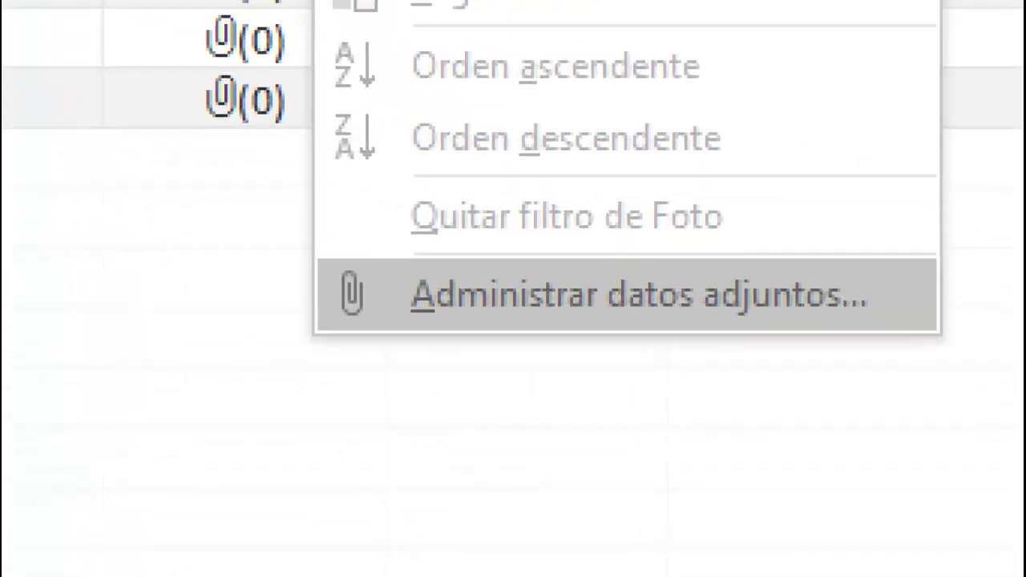
{"action": "key", "text": "Escape"}
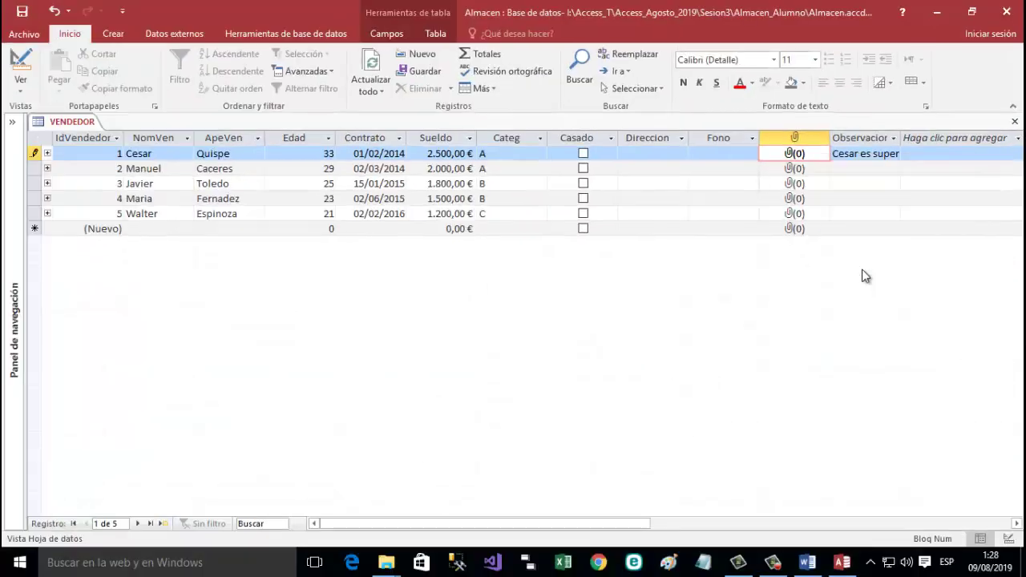
{"action": "right_click", "coordinate": [812, 154]}
{"action": "left_click", "coordinate": [842, 277]}
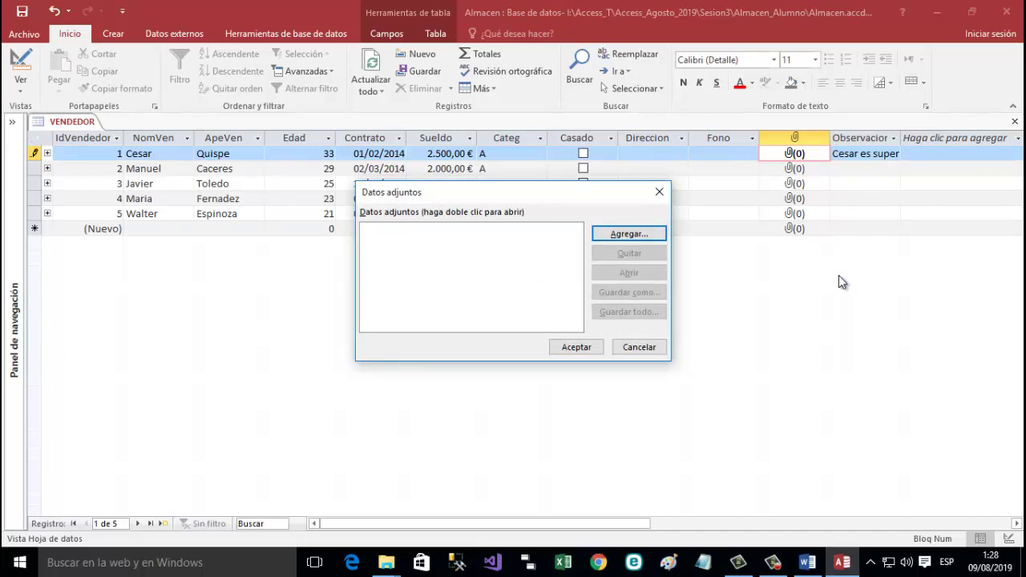
{"action": "left_click", "coordinate": [642, 239]}
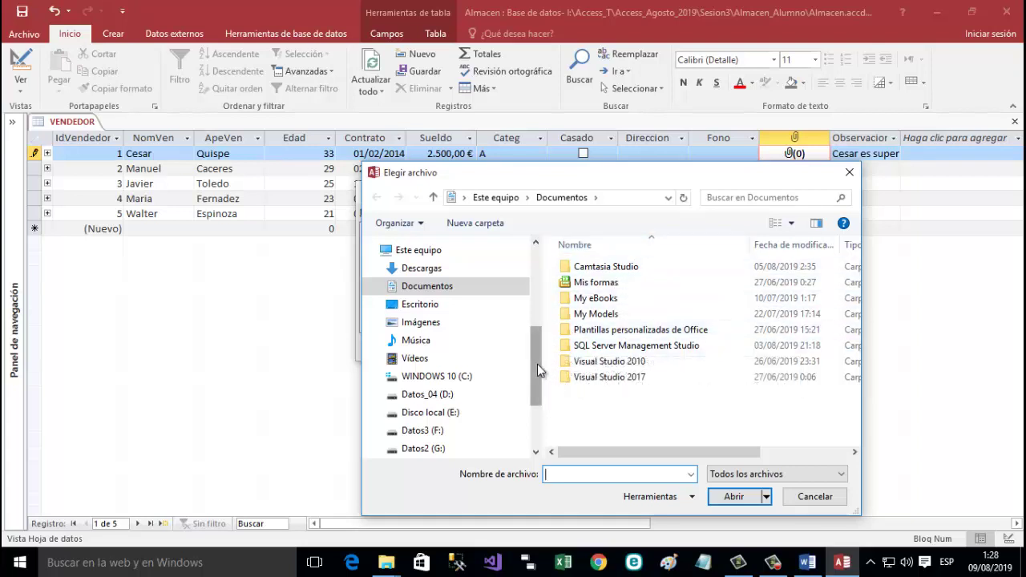
Browse drive ALFA (I:) to the Fotos folder in Access_T, Access_Agosto_2019, Sesion3, Almacen_Alumno.
{"action": "left_click_drag", "start_coordinate": [537, 364], "coordinate": [530, 408]}
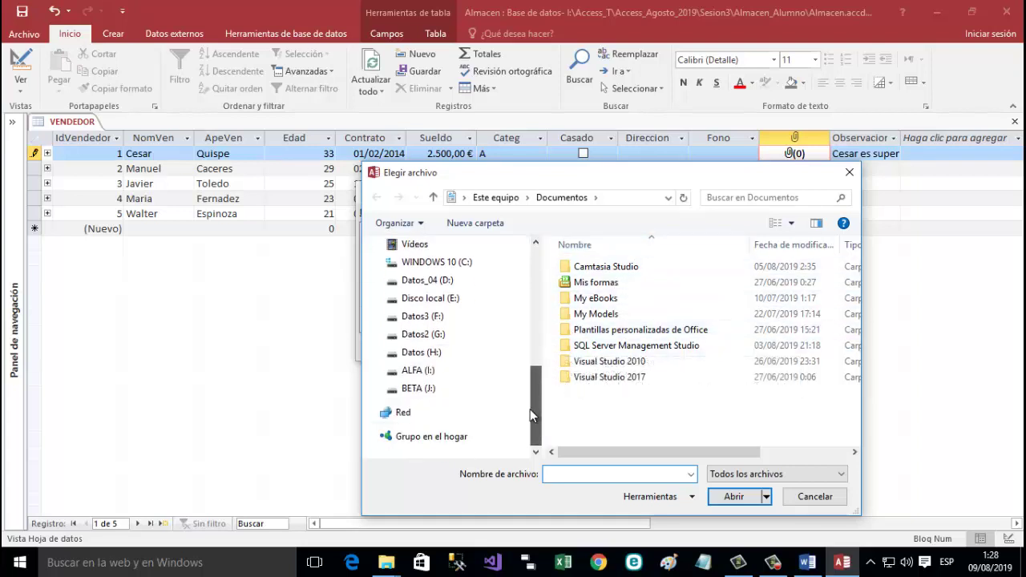
{"action": "left_click", "coordinate": [376, 370]}
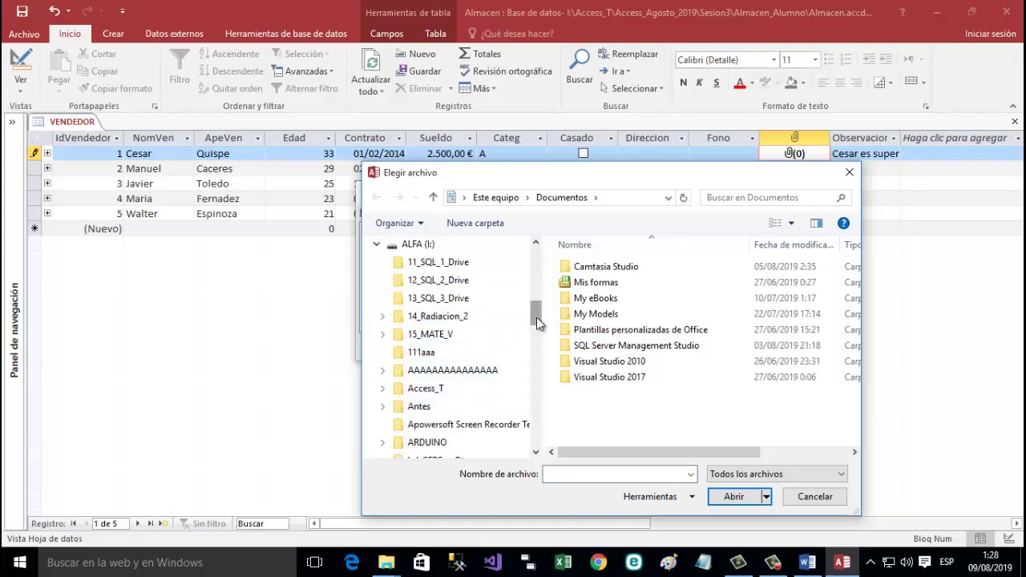
{"action": "left_click_drag", "start_coordinate": [536, 317], "coordinate": [537, 315]}
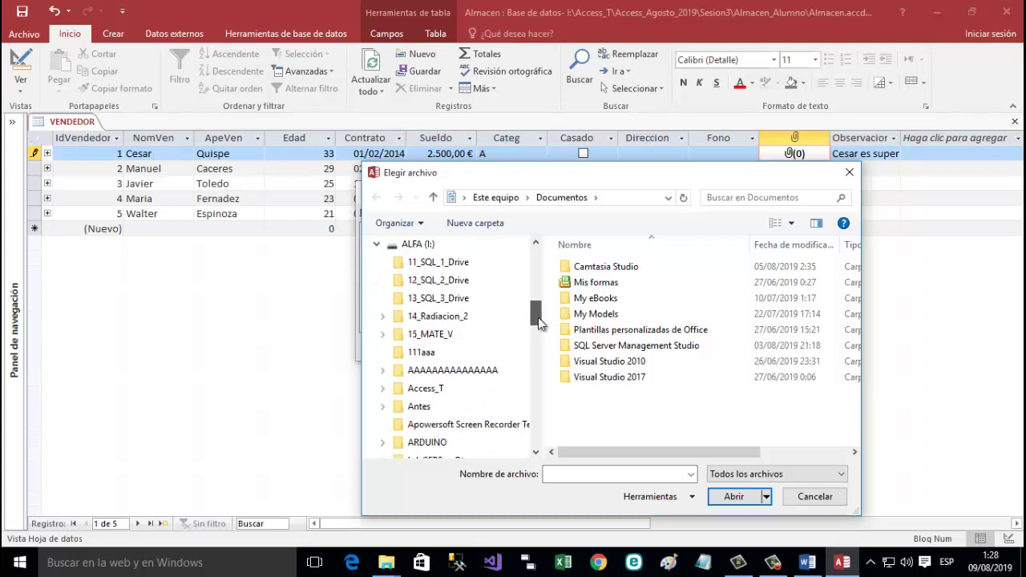
{"action": "left_click", "coordinate": [385, 388]}
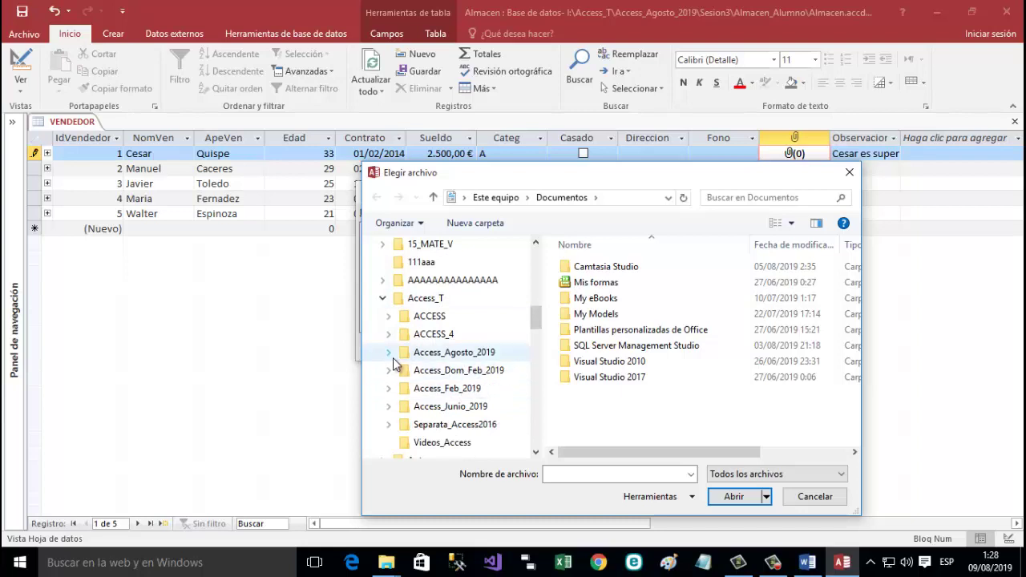
{"action": "left_click", "coordinate": [390, 354]}
{"action": "left_click", "coordinate": [394, 369]}
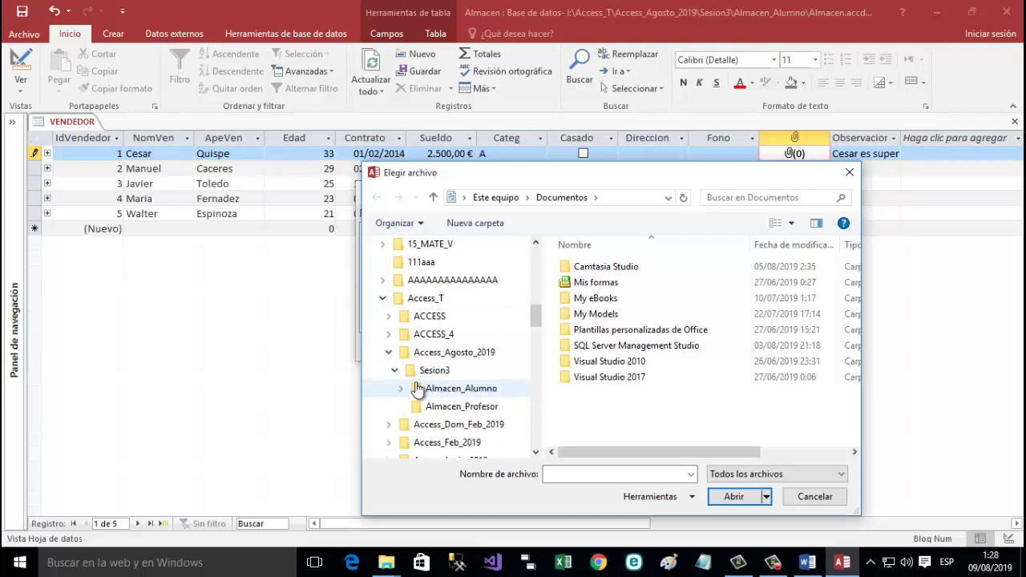
{"action": "left_click", "coordinate": [449, 389]}
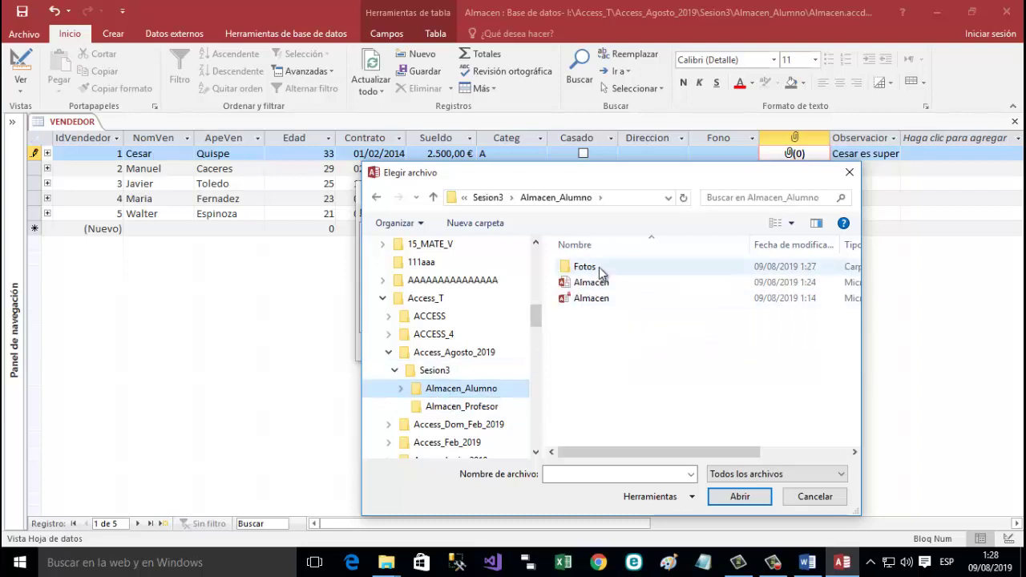
{"action": "left_click", "coordinate": [599, 267]}
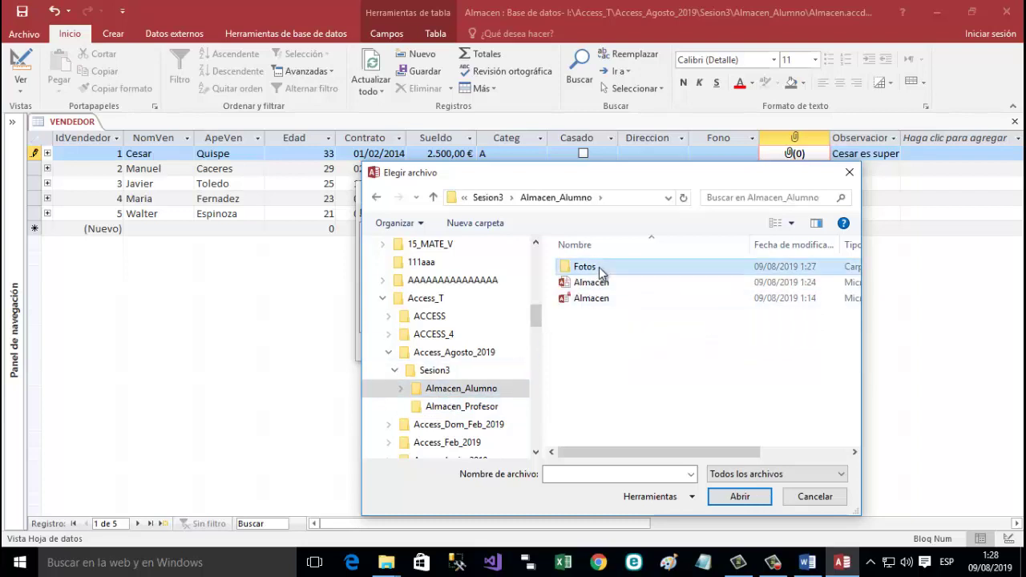
{"action": "left_click", "coordinate": [738, 498]}
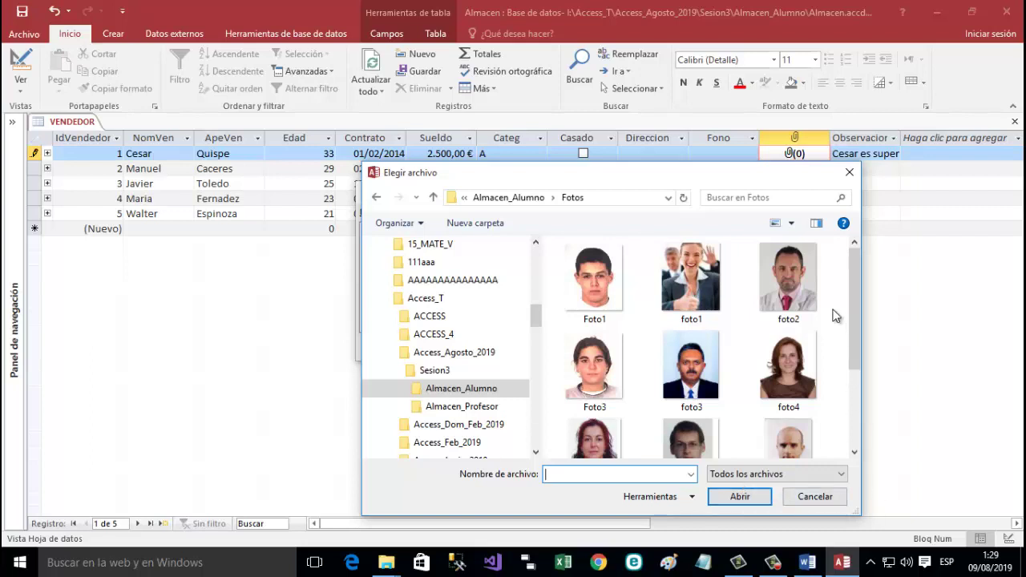
Attach the picture foto2 to the first seller's record and accept the attachment list.
{"action": "left_click", "coordinate": [806, 300]}
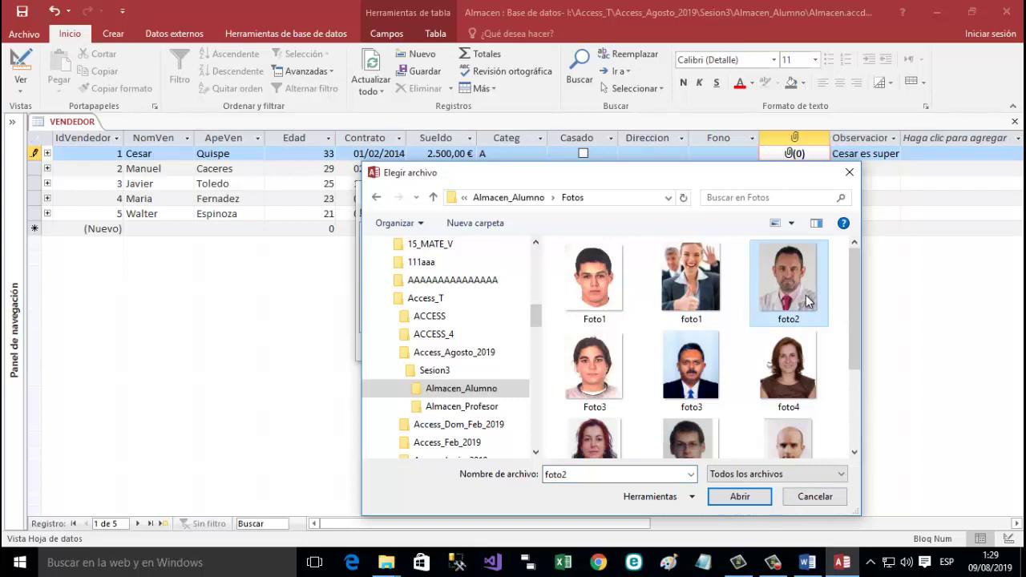
{"action": "left_click", "coordinate": [749, 502]}
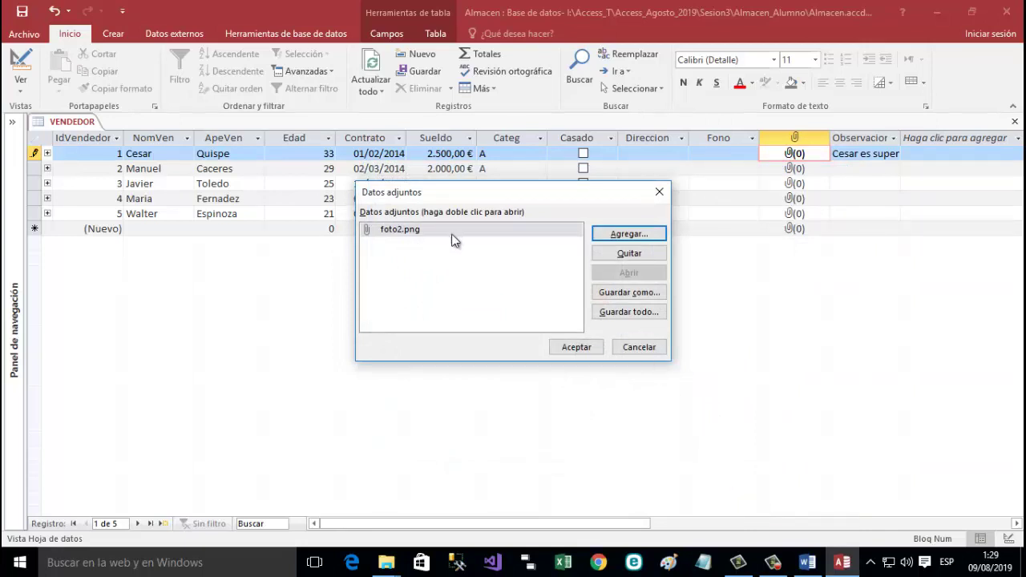
{"action": "left_click", "coordinate": [577, 349]}
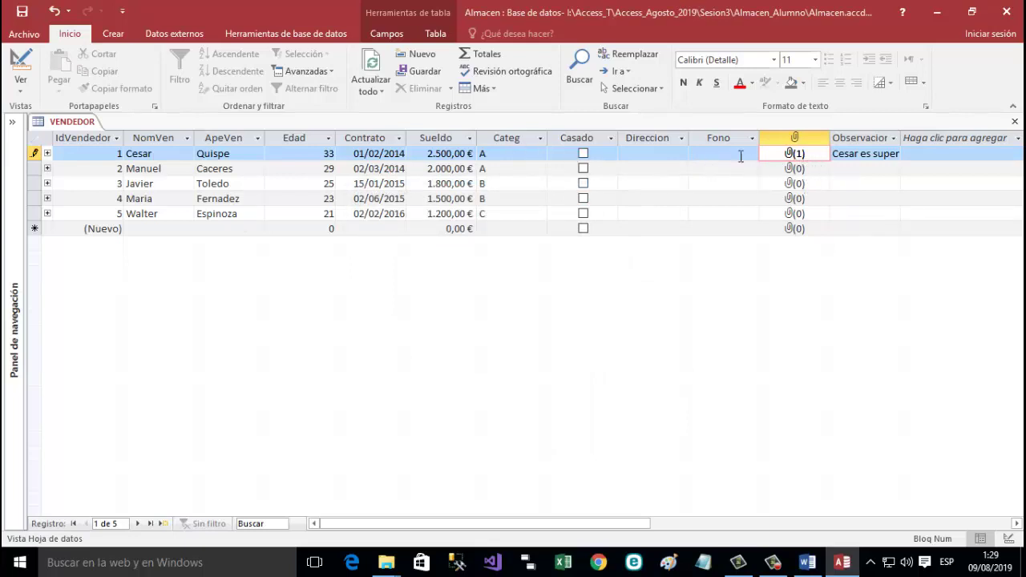
View the foto2.png picture attached to the first seller's record, then close the viewer and the attachment list.
{"action": "right_click", "coordinate": [816, 157]}
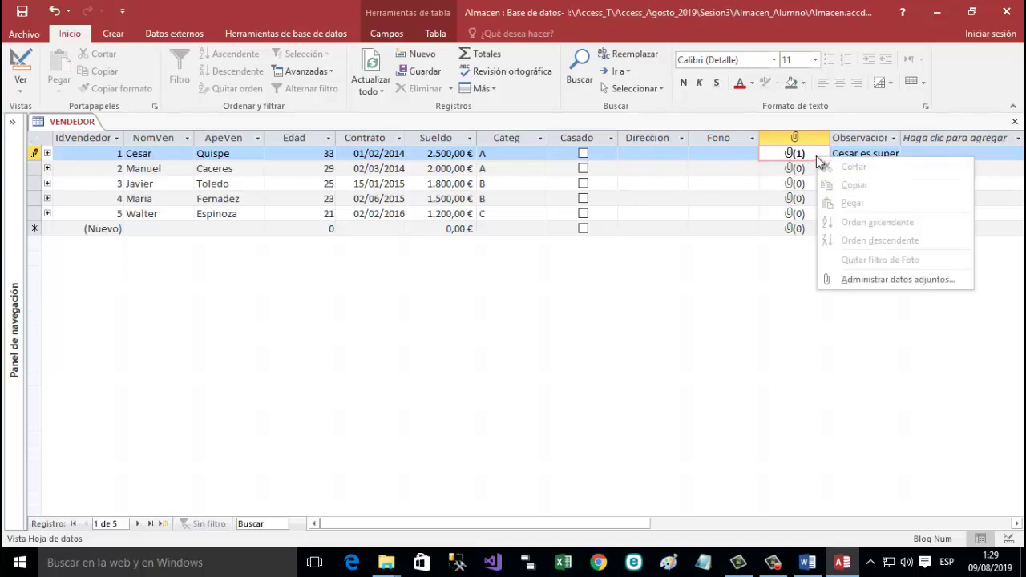
{"action": "left_click", "coordinate": [860, 278]}
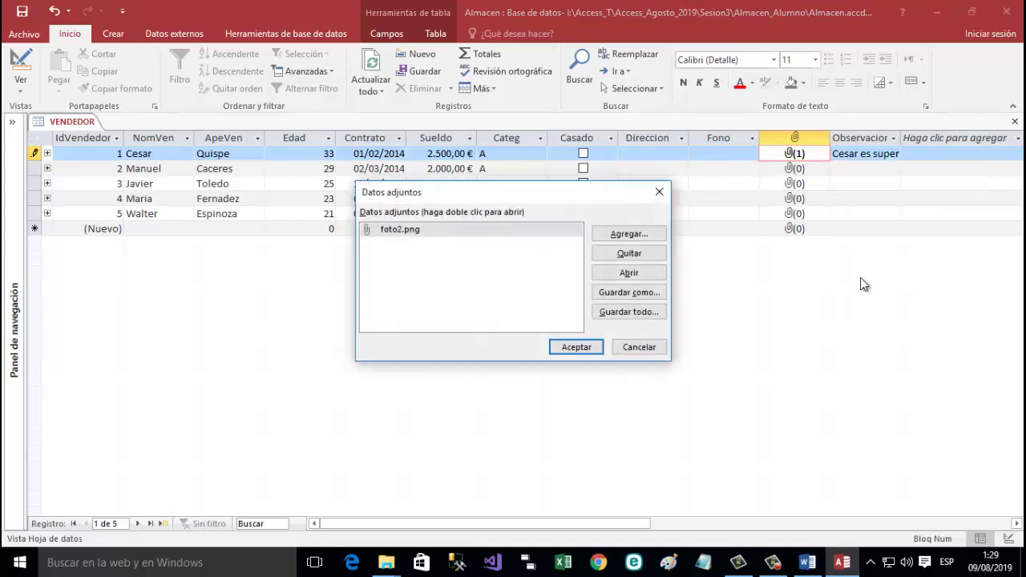
{"action": "left_click", "coordinate": [624, 274]}
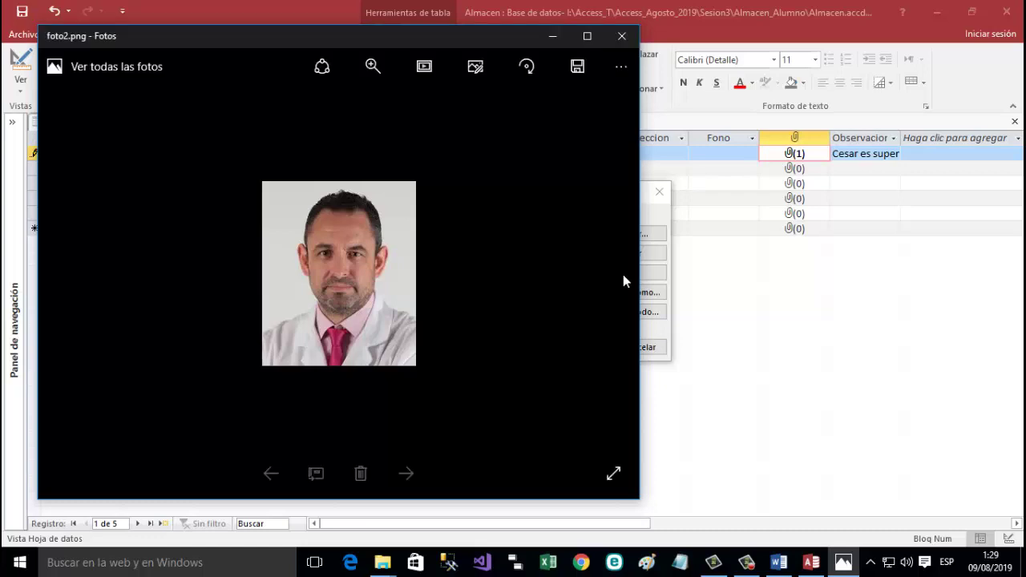
{"action": "left_click", "coordinate": [622, 36]}
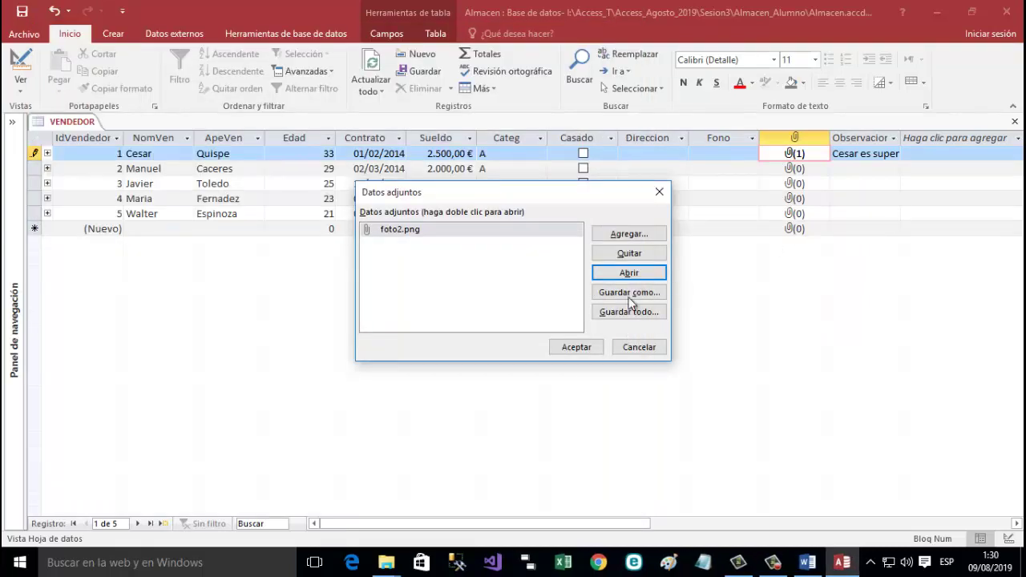
{"action": "left_click", "coordinate": [577, 348]}
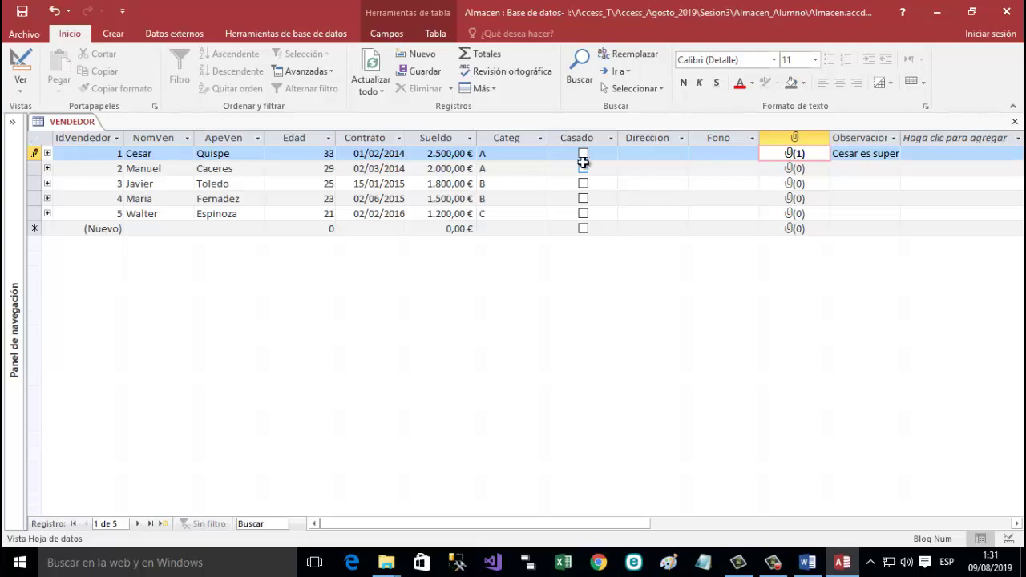
Mark Casado for the sellers with IdVendedor 1, 3 and 5.
{"action": "left_click", "coordinate": [584, 155]}
{"action": "left_click", "coordinate": [585, 154]}
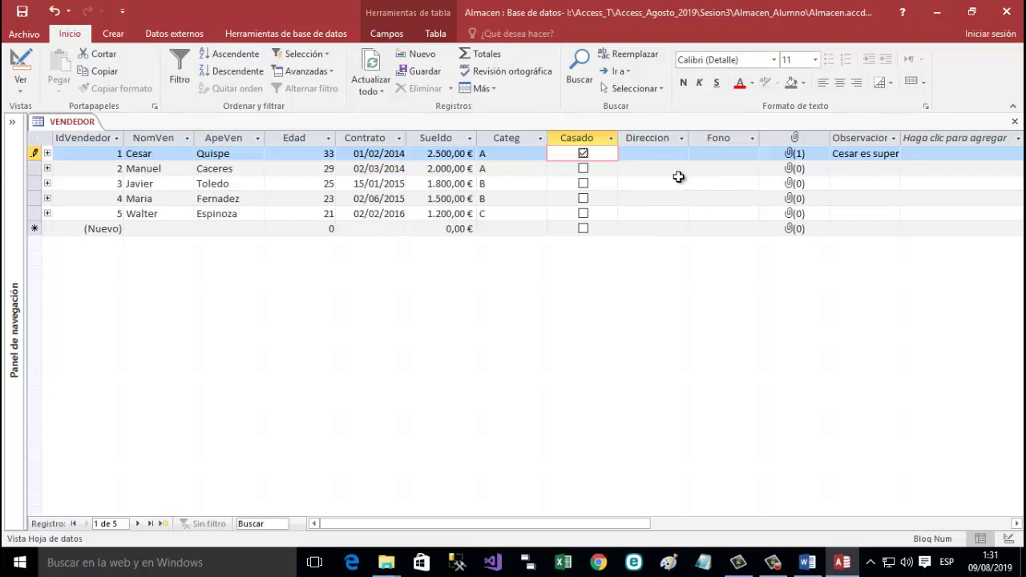
{"action": "left_click", "coordinate": [583, 184]}
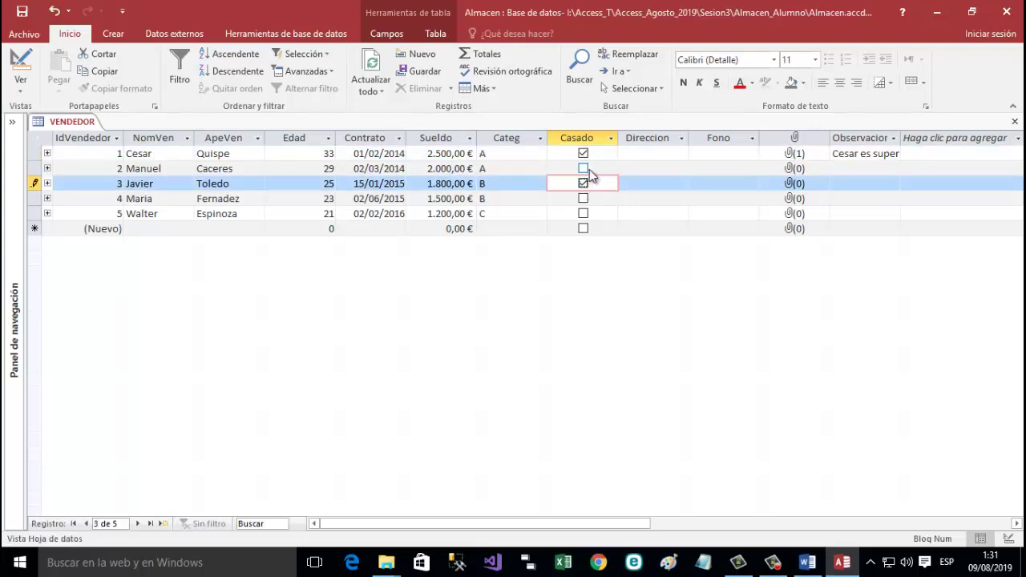
{"action": "left_click", "coordinate": [583, 213]}
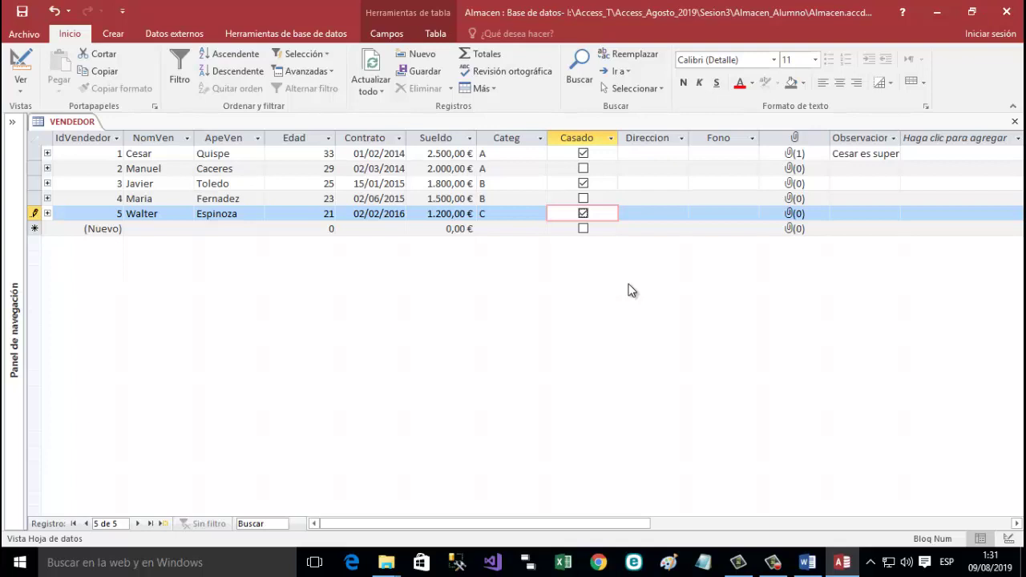
Close the VENDEDOR table and expand the list of database objects.
{"action": "right_click", "coordinate": [85, 126]}
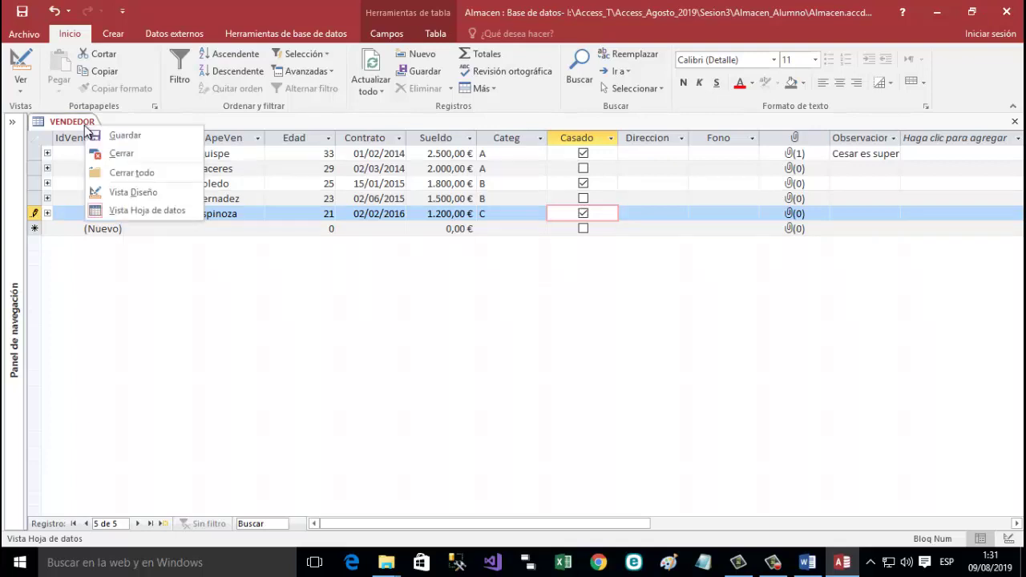
{"action": "left_click", "coordinate": [117, 153]}
{"action": "left_click", "coordinate": [14, 125]}
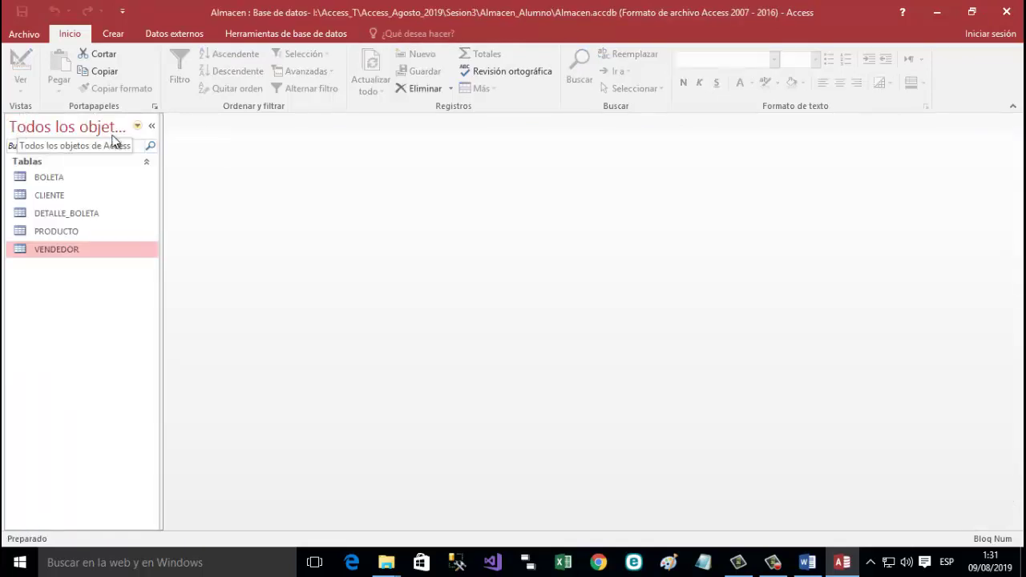
Reopen the VENDEDOR table to check its stored records and close it again.
{"action": "right_click", "coordinate": [65, 251]}
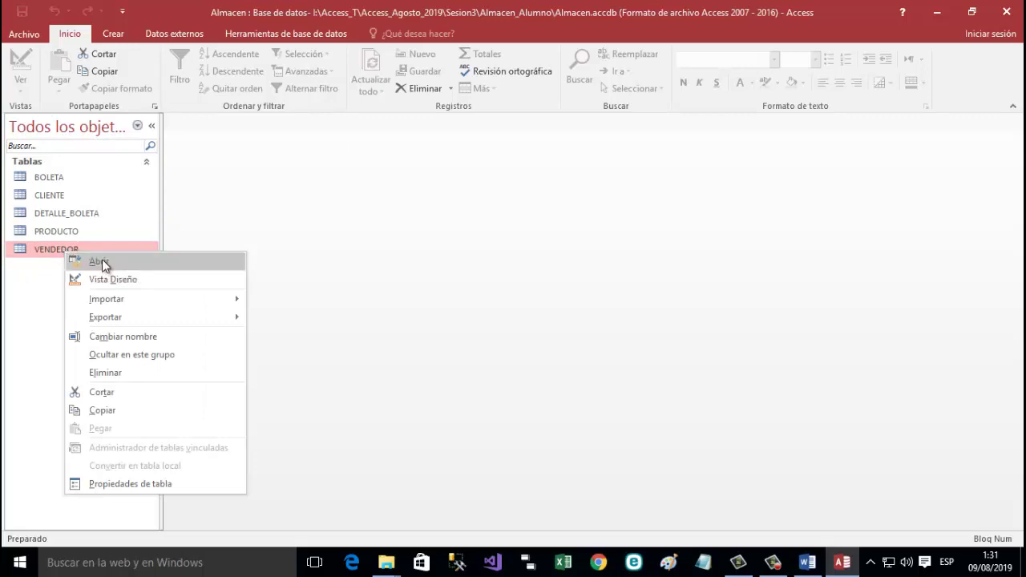
{"action": "left_click", "coordinate": [102, 260]}
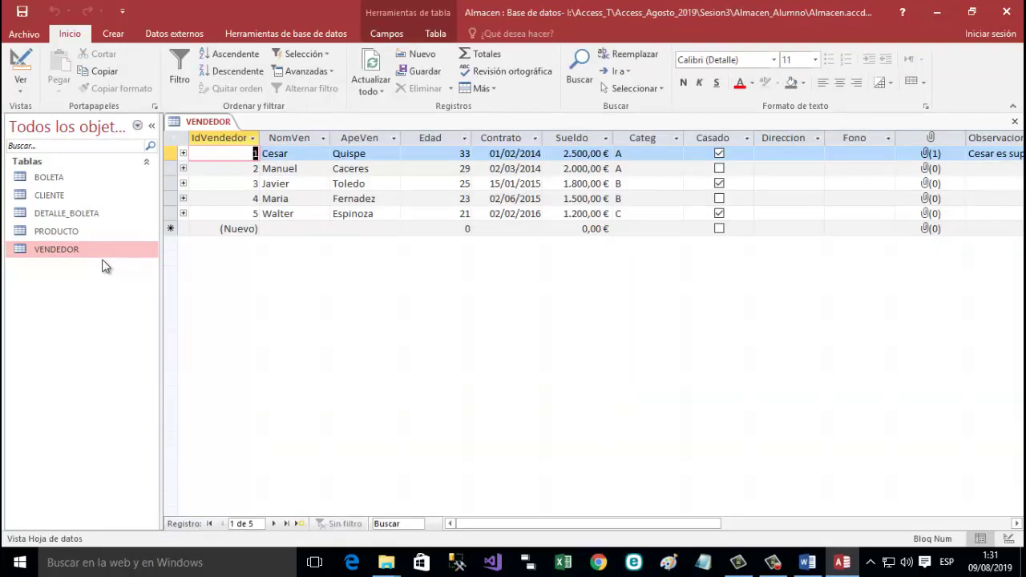
{"action": "right_click", "coordinate": [218, 123]}
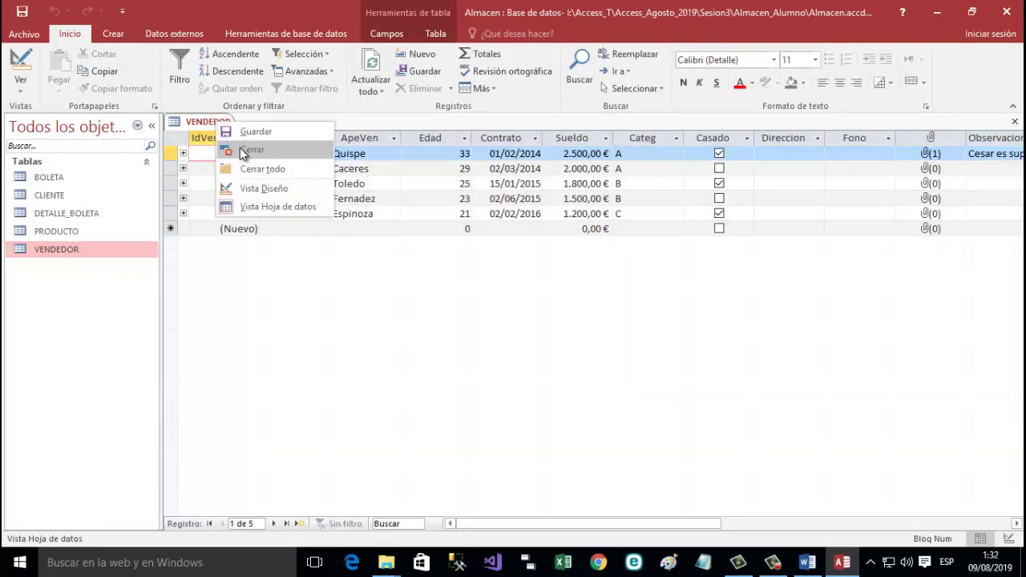
{"action": "left_click", "coordinate": [240, 149]}
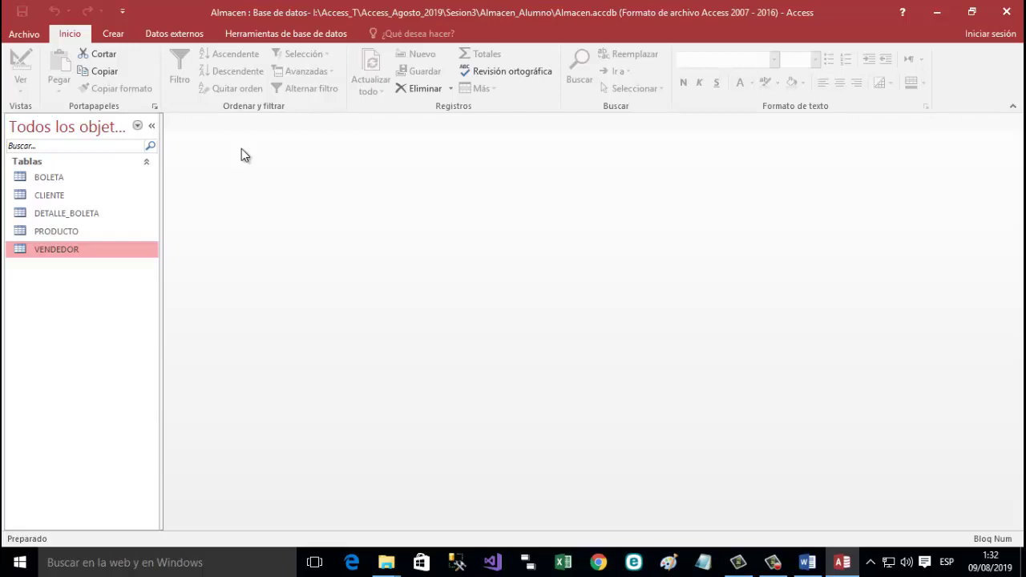
Open the VENDEDOR table in Design view and set the NomVen field size to 30.
{"action": "right_click", "coordinate": [62, 251]}
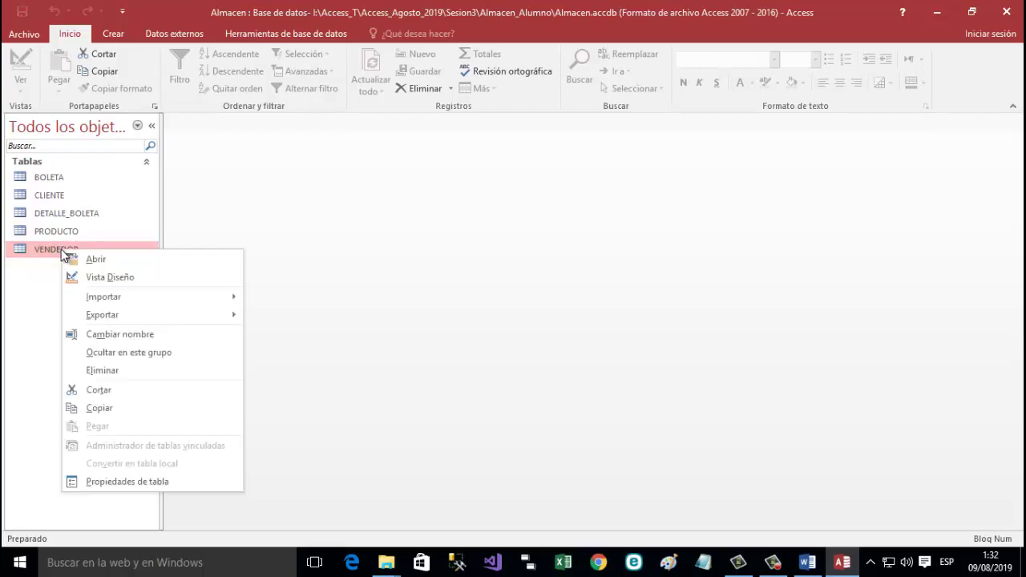
{"action": "left_click", "coordinate": [97, 278]}
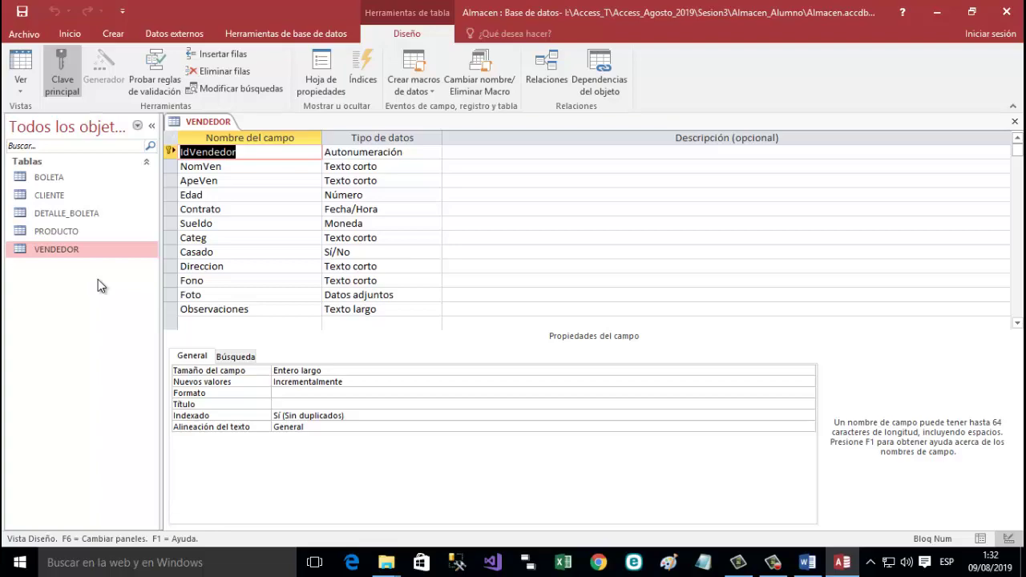
{"action": "left_click", "coordinate": [170, 167]}
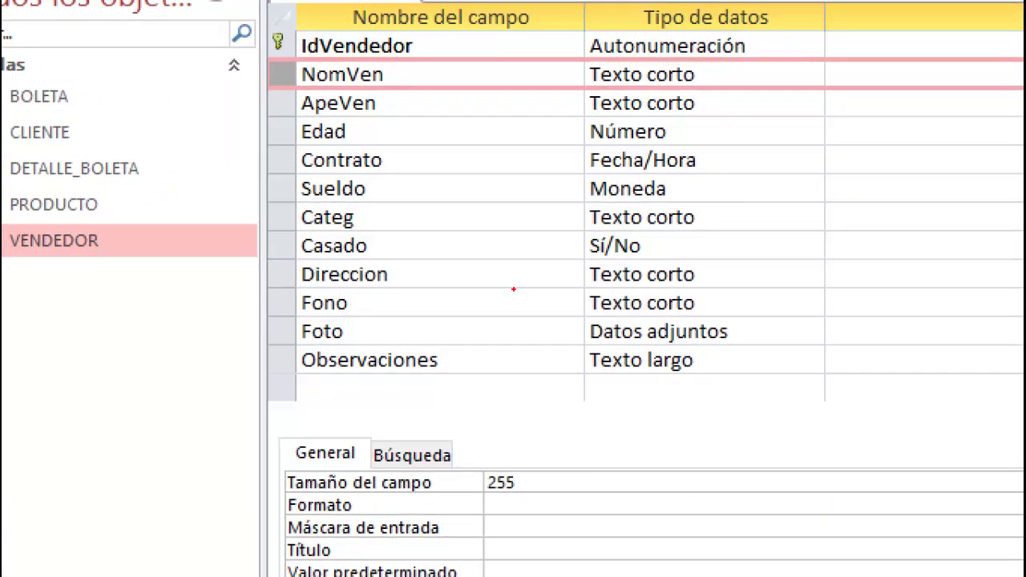
{"action": "mouse_move", "coordinate": [291, 87]}
{"action": "left_mouse_down"}
{"action": "mouse_move", "coordinate": [260, 95]}
{"action": "mouse_move", "coordinate": [213, 319]}
{"action": "mouse_move", "coordinate": [286, 476]}
{"action": "left_mouse_up"}
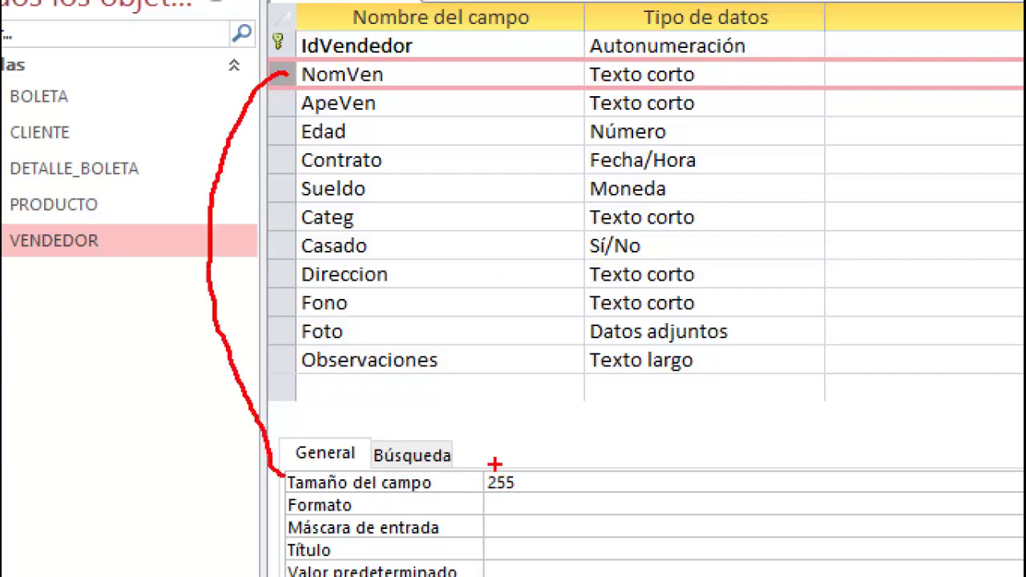
{"action": "mouse_move", "coordinate": [491, 465]}
{"action": "left_mouse_down"}
{"action": "mouse_move", "coordinate": [466, 491]}
{"action": "mouse_move", "coordinate": [539, 481]}
{"action": "mouse_move", "coordinate": [505, 465]}
{"action": "left_mouse_up"}
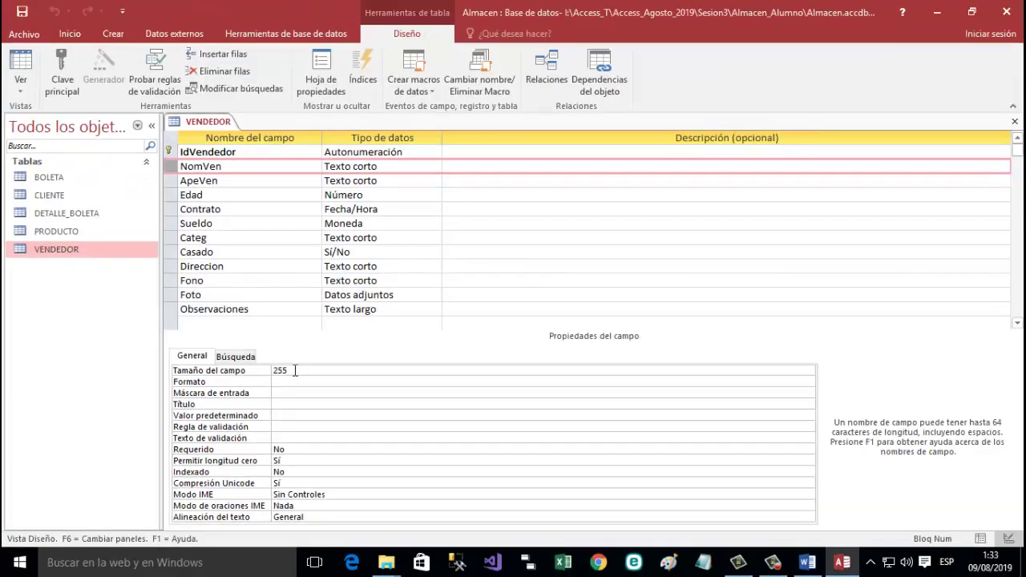
{"action": "left_click", "coordinate": [294, 371]}
{"action": "key", "text": "BackSpace"}
{"action": "key", "text": "BackSpace"}
{"action": "key", "text": "BackSpace"}
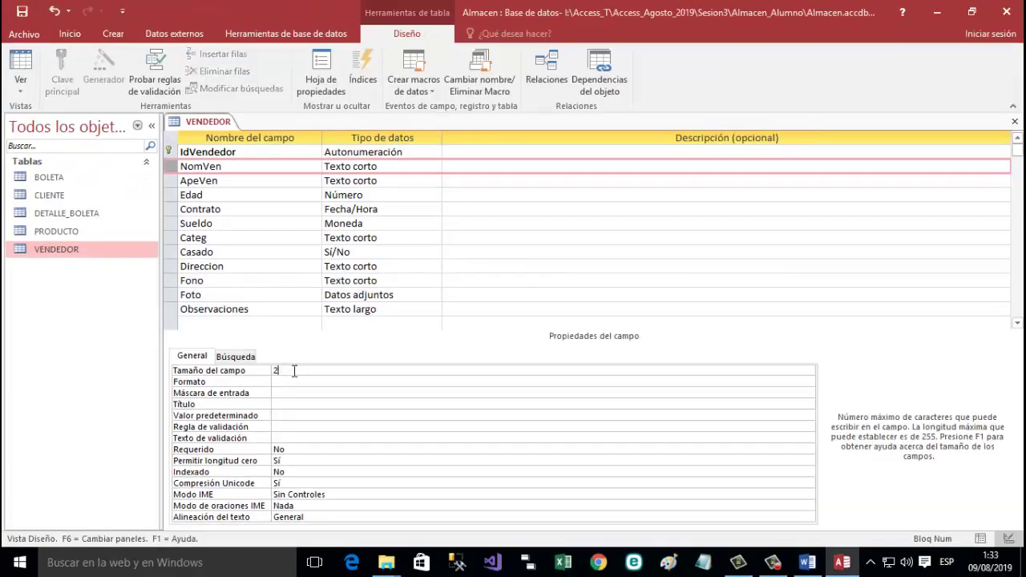
{"action": "type", "text": "30"}
{"action": "left_click", "coordinate": [290, 383]}
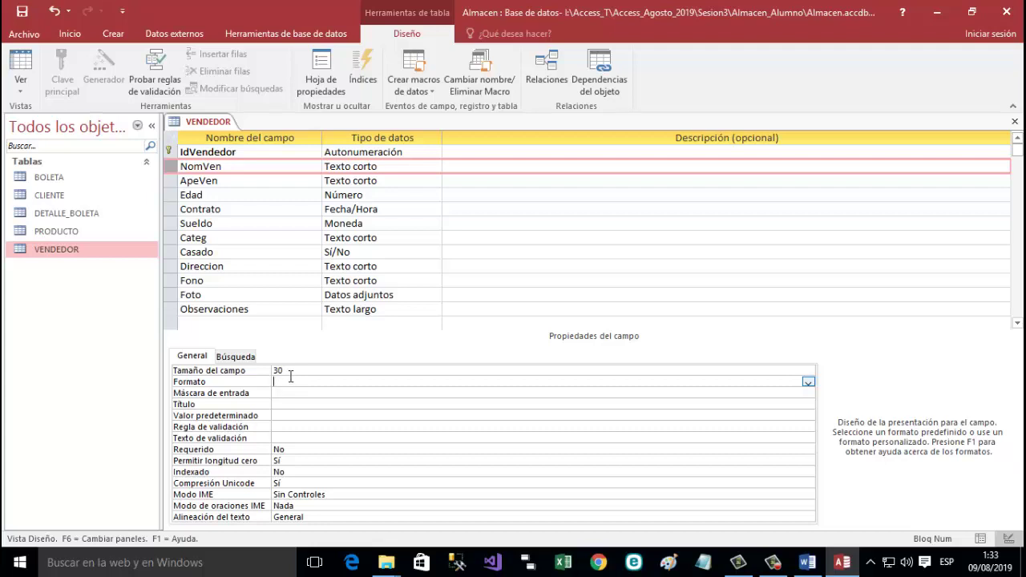
Set the field size of ApeVen to 30 characters.
{"action": "left_click", "coordinate": [173, 182]}
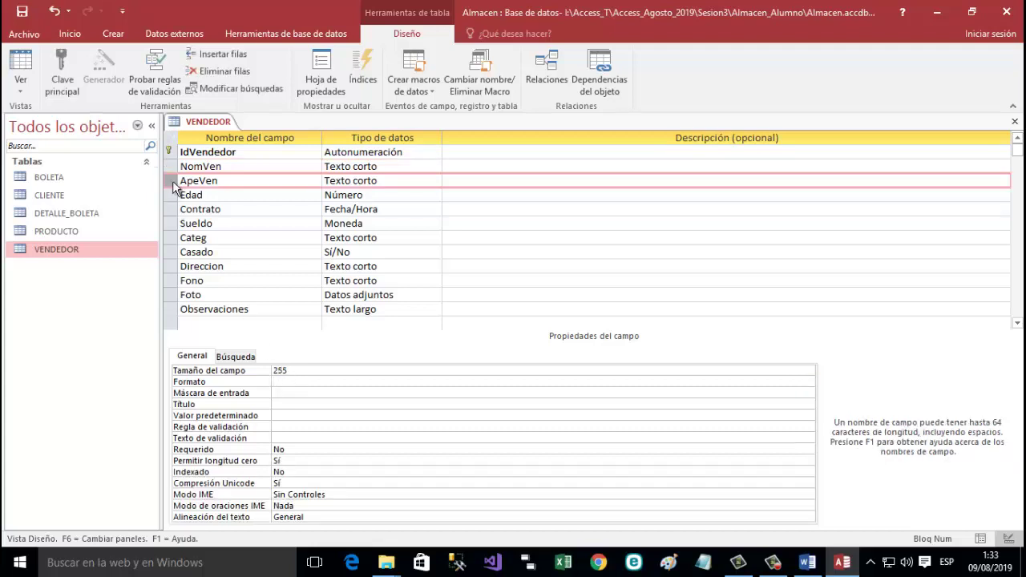
{"action": "left_click", "coordinate": [305, 371]}
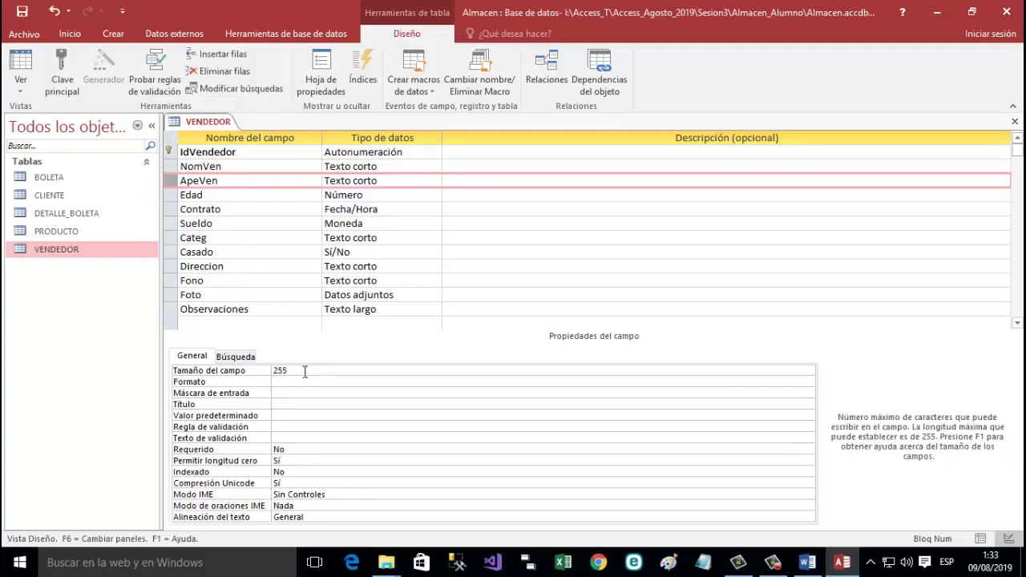
{"action": "left_click", "coordinate": [273, 370]}
{"action": "type", "text": "3"}
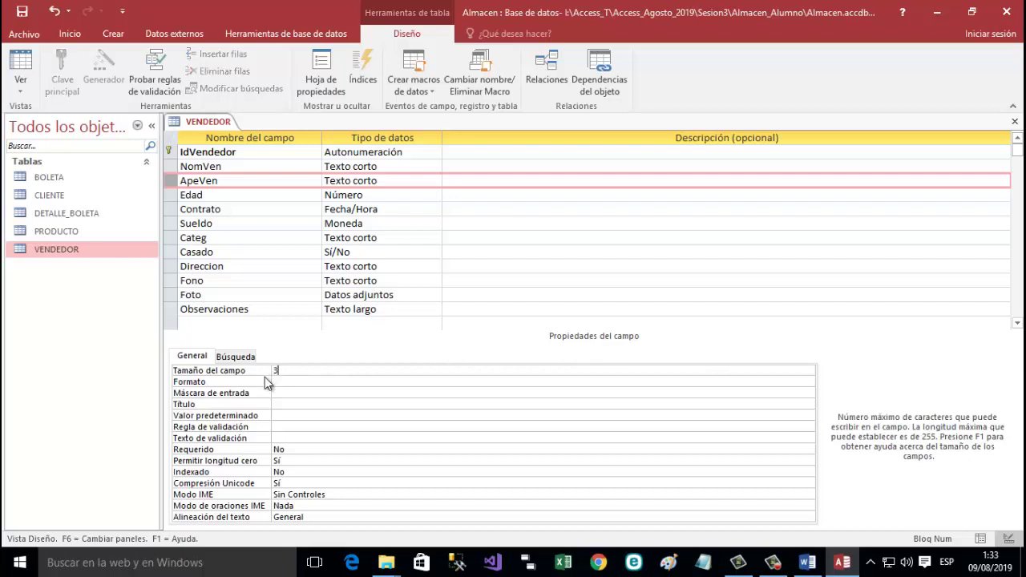
{"action": "type", "text": "0"}
Set the field size of Direccion to 60 characters.
{"action": "left_click", "coordinate": [170, 266]}
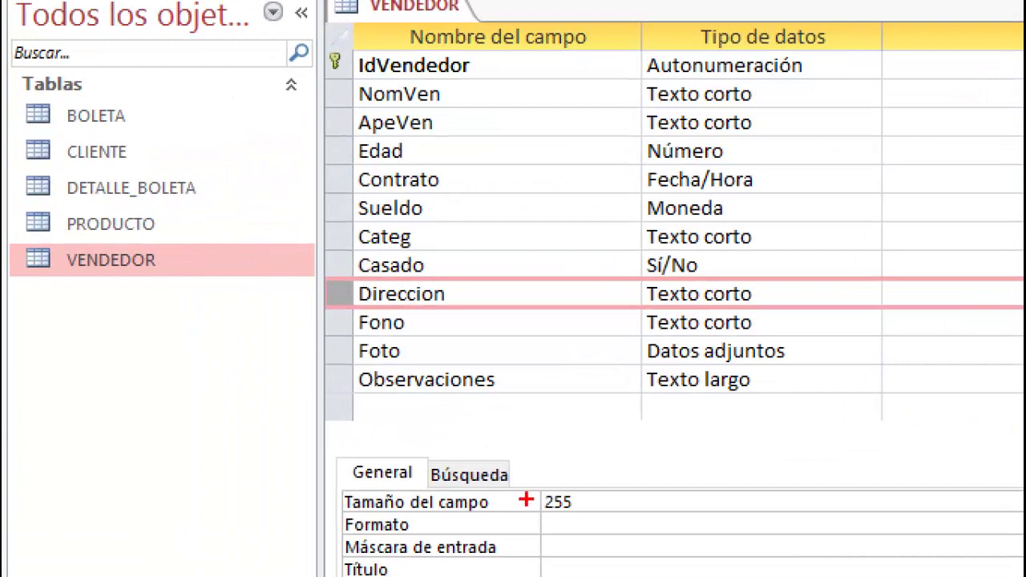
{"action": "mouse_move", "coordinate": [548, 499]}
{"action": "left_mouse_down"}
{"action": "mouse_move", "coordinate": [577, 529]}
{"action": "mouse_move", "coordinate": [545, 489]}
{"action": "left_mouse_up"}
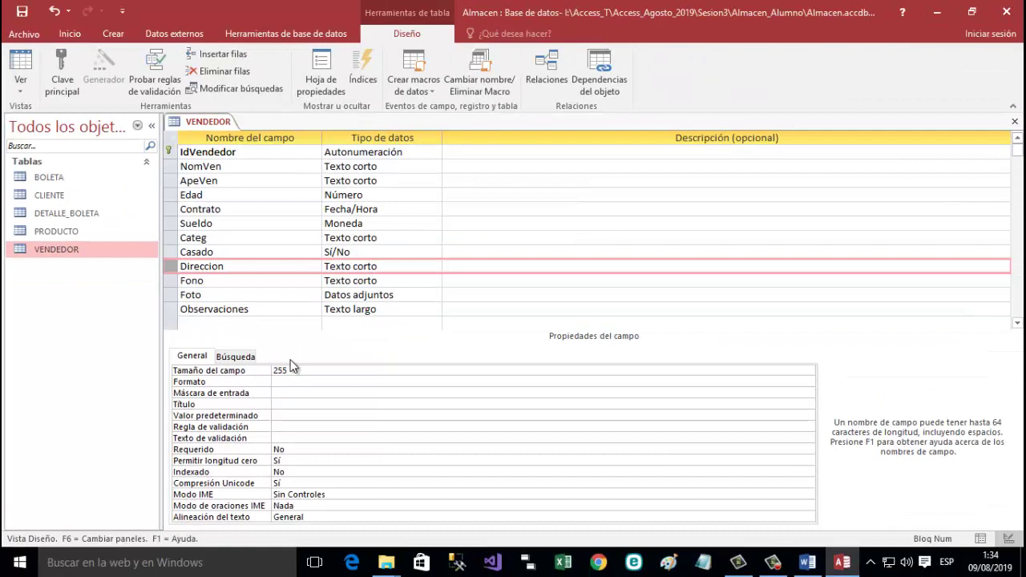
{"action": "left_click", "coordinate": [601, 495]}
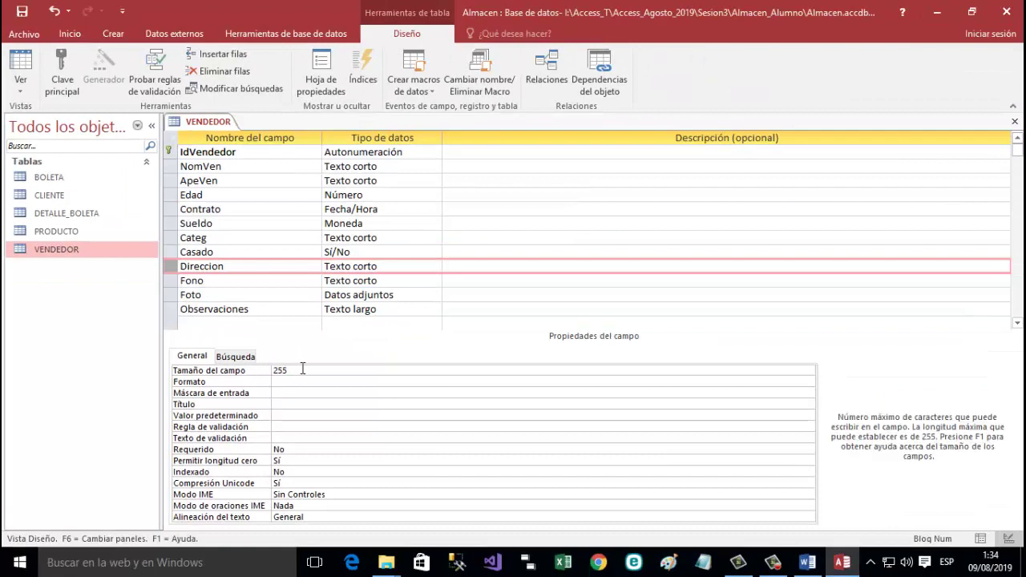
{"action": "double_click", "coordinate": [281, 369]}
{"action": "key", "text": "BackSpace"}
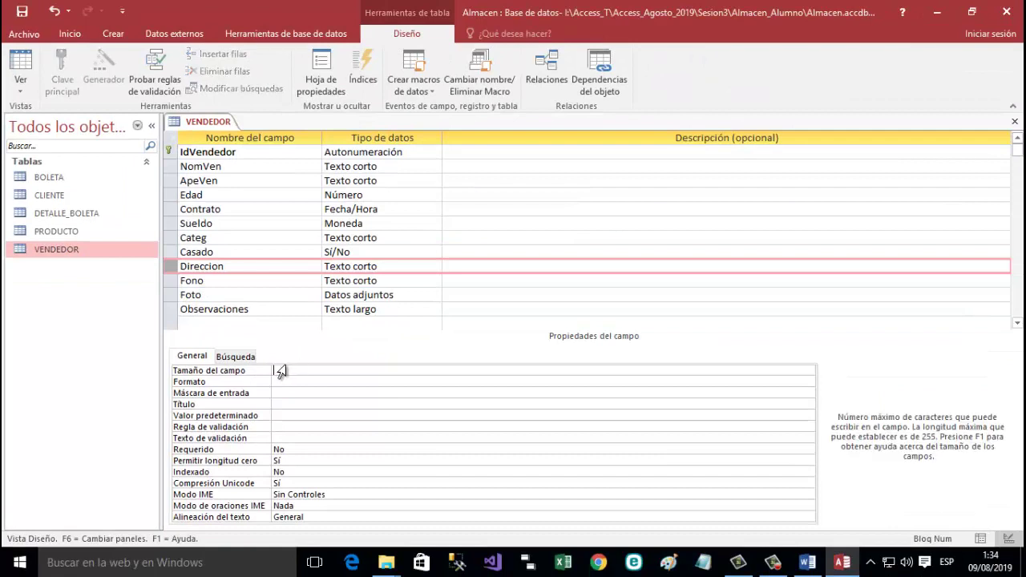
{"action": "type", "text": "60"}
{"action": "left_click", "coordinate": [304, 383]}
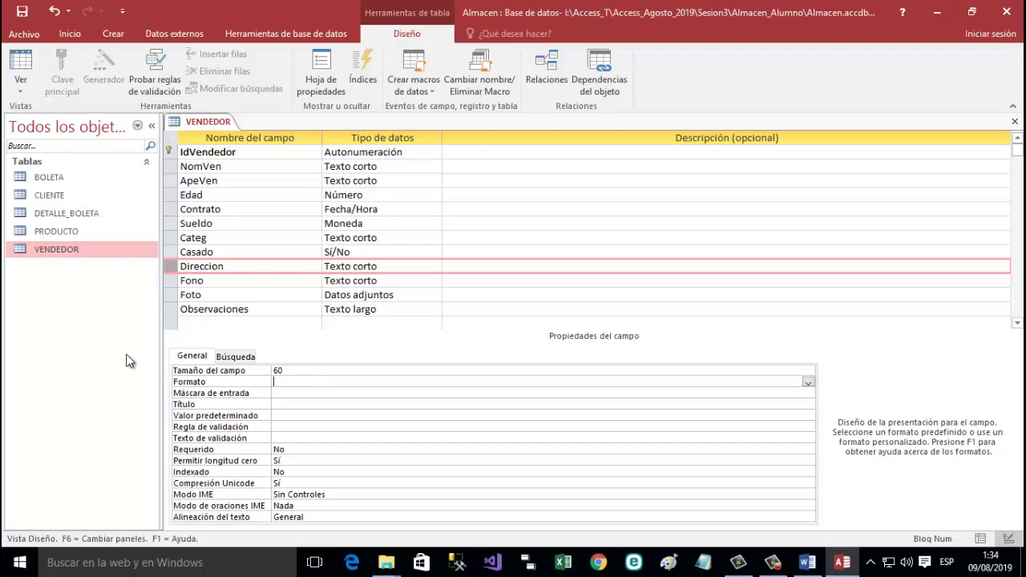
Set the field size of Fono to 13 characters.
{"action": "left_click", "coordinate": [169, 282]}
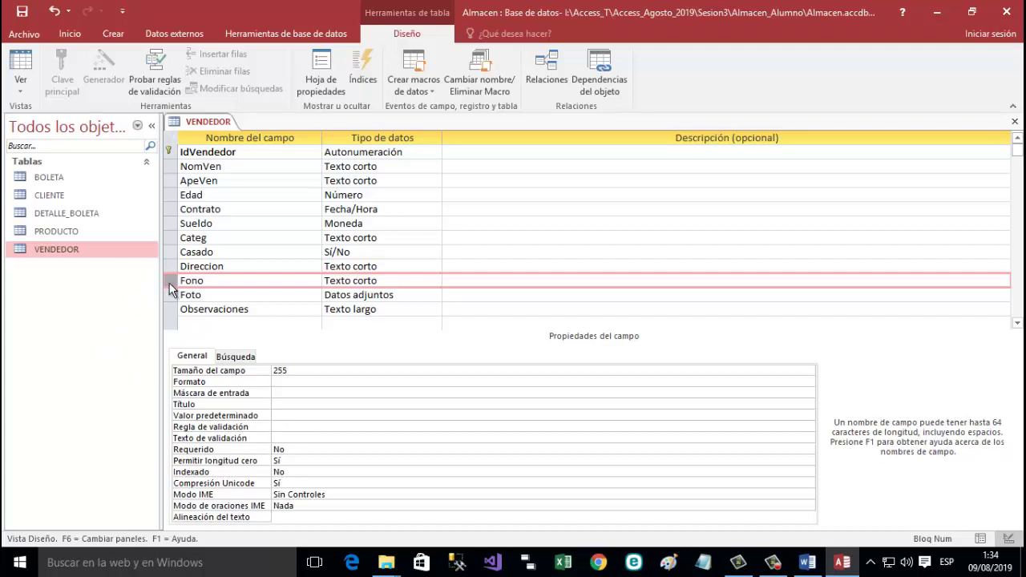
{"action": "double_click", "coordinate": [290, 371]}
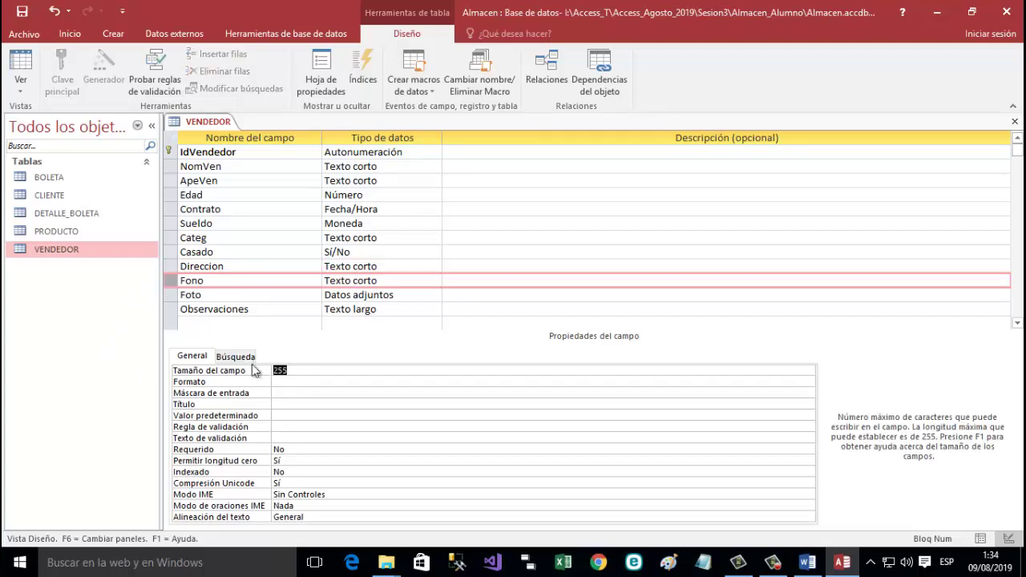
{"action": "type", "text": "13"}
Set the field size of Categ to 1 character.
{"action": "left_click", "coordinate": [173, 237]}
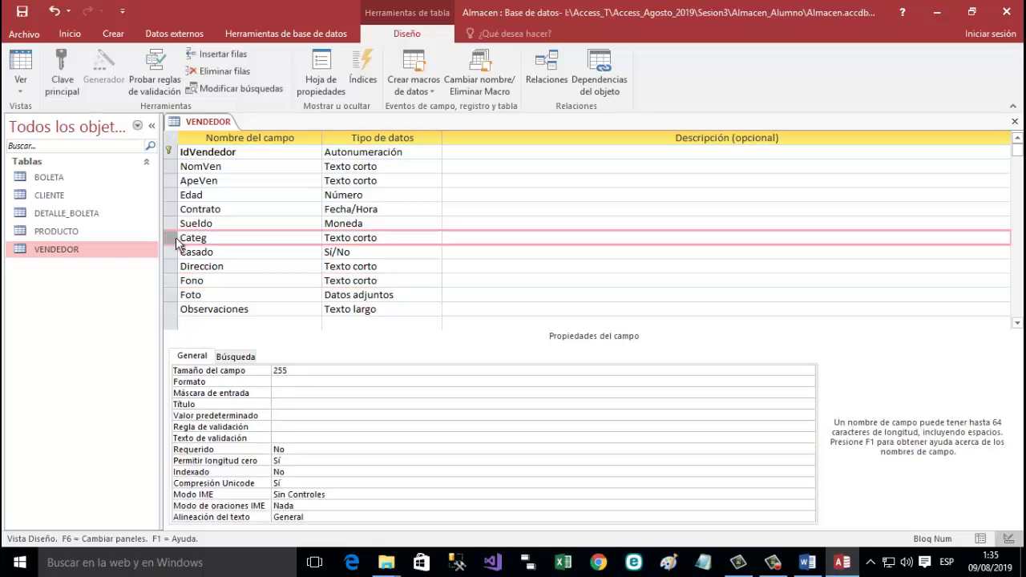
{"action": "left_click", "coordinate": [299, 372]}
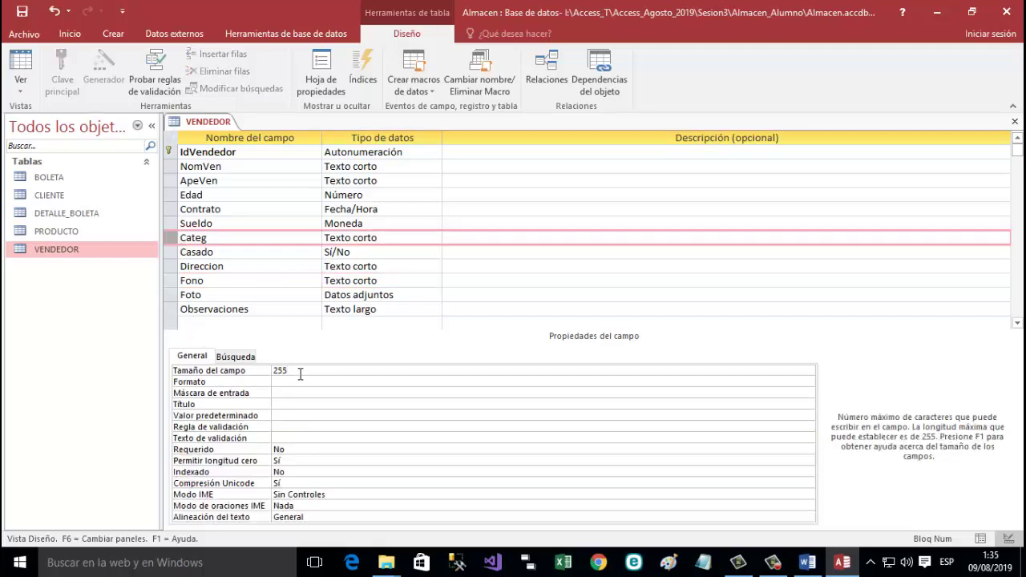
{"action": "key", "text": "BackSpace"}
{"action": "key", "text": "BackSpace"}
{"action": "key", "text": "BackSpace"}
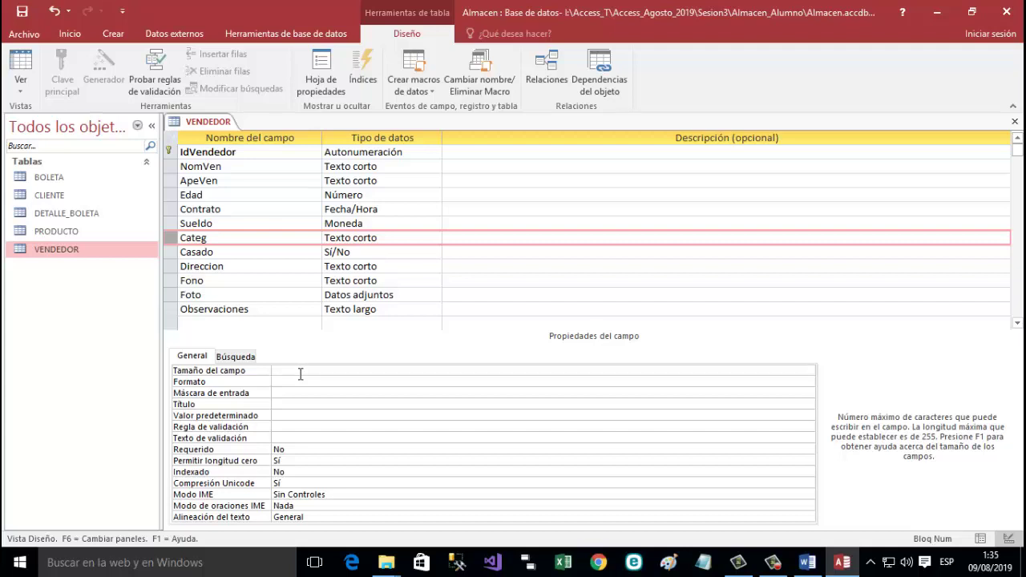
{"action": "type", "text": "1"}
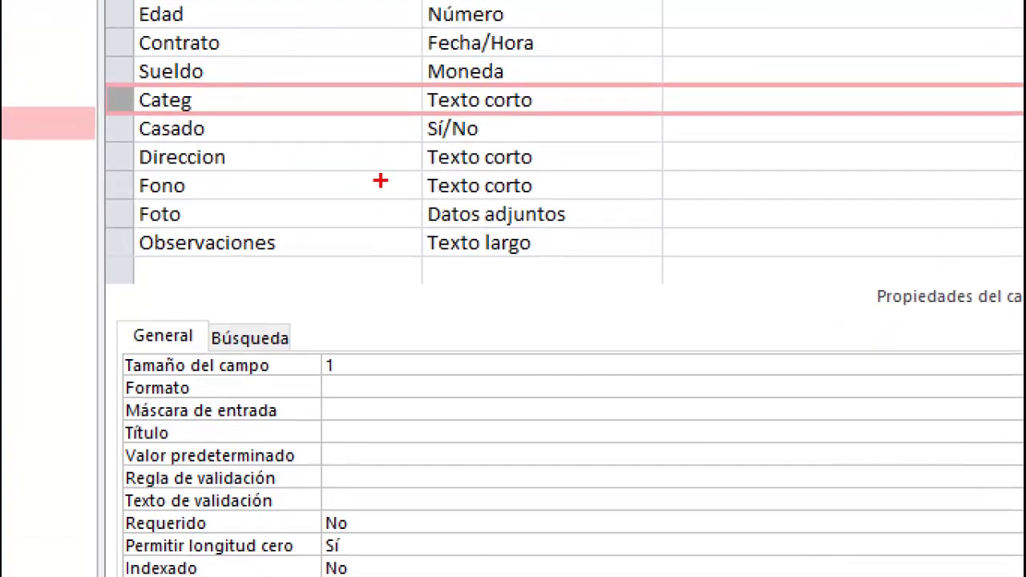
Save the VENDEDOR table design, accepting the possible data loss from the reduced field sizes.
{"action": "mouse_move", "coordinate": [231, 110]}
{"action": "left_mouse_down"}
{"action": "mouse_move", "coordinate": [247, 105]}
{"action": "mouse_move", "coordinate": [347, 323]}
{"action": "mouse_move", "coordinate": [351, 360]}
{"action": "left_mouse_up"}
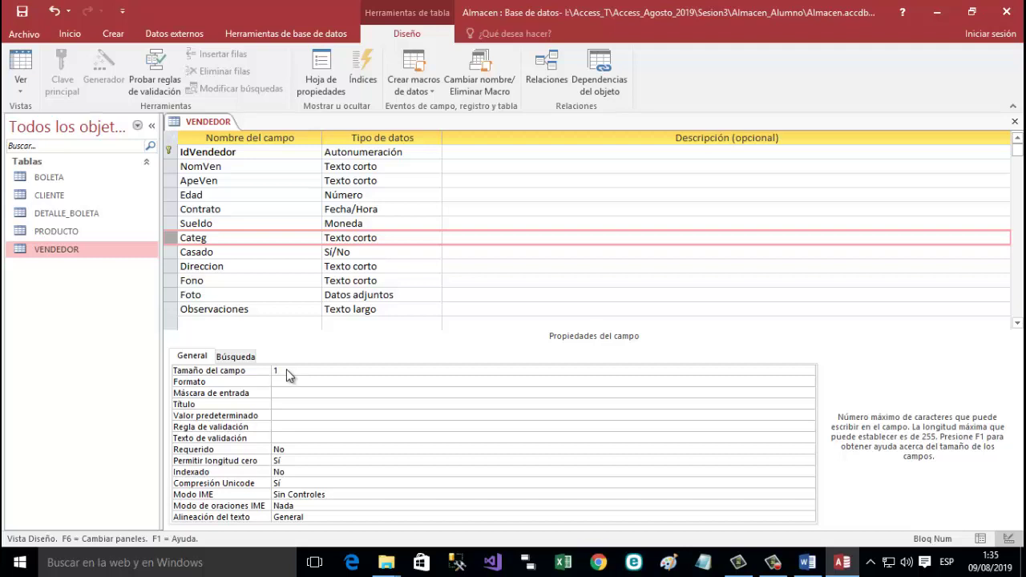
{"action": "right_click", "coordinate": [214, 126]}
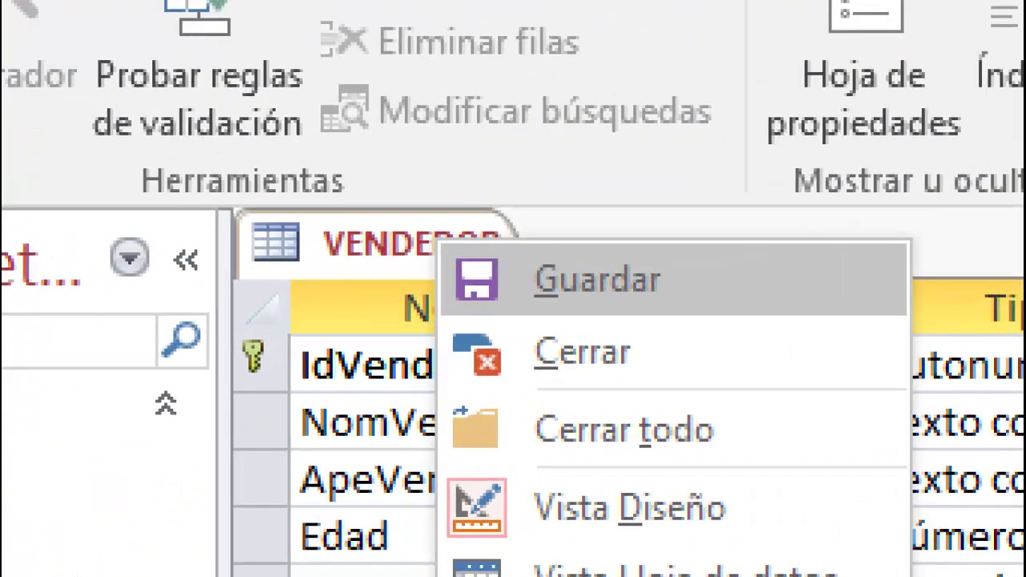
{"action": "left_click", "coordinate": [481, 268]}
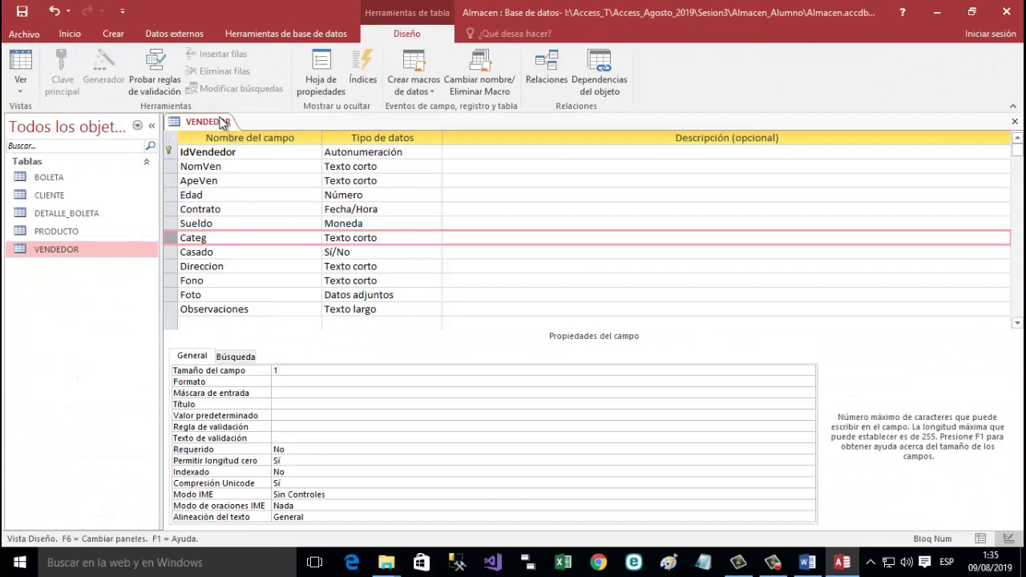
{"action": "right_click", "coordinate": [223, 123]}
{"action": "left_click", "coordinate": [236, 126]}
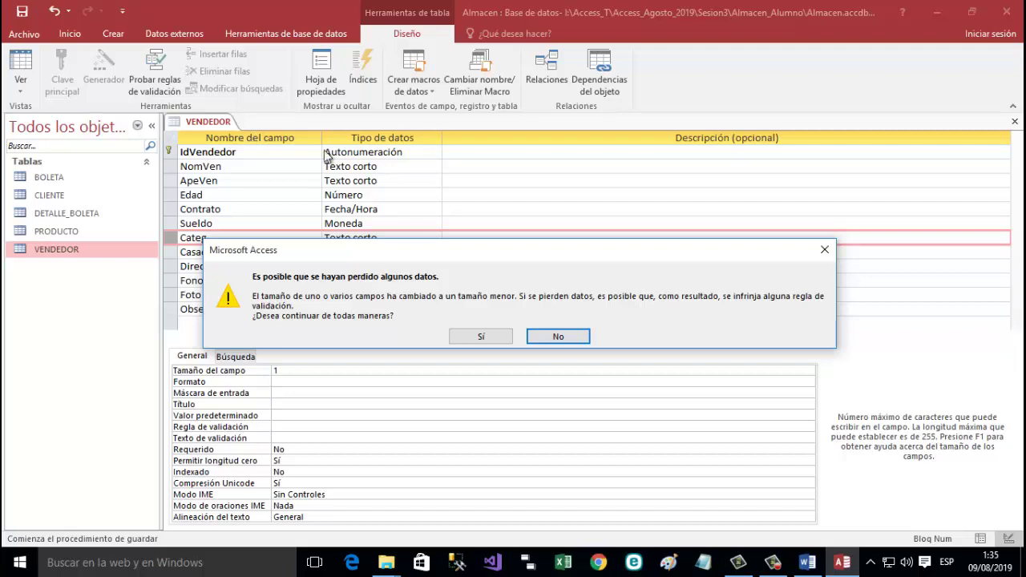
{"action": "left_click", "coordinate": [486, 338]}
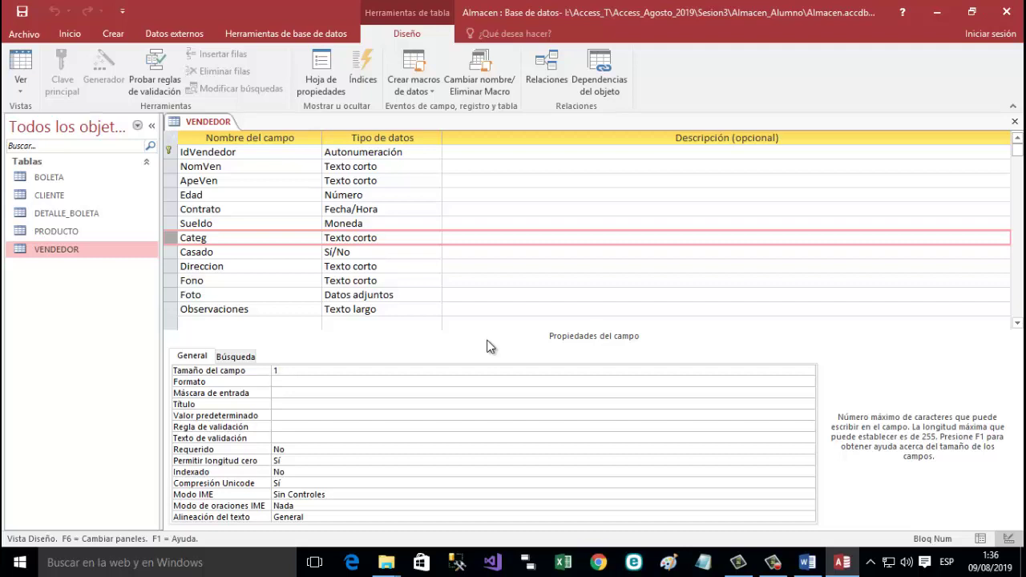
Switch the VENDEDOR table from design view to datasheet view.
{"action": "right_click", "coordinate": [207, 123]}
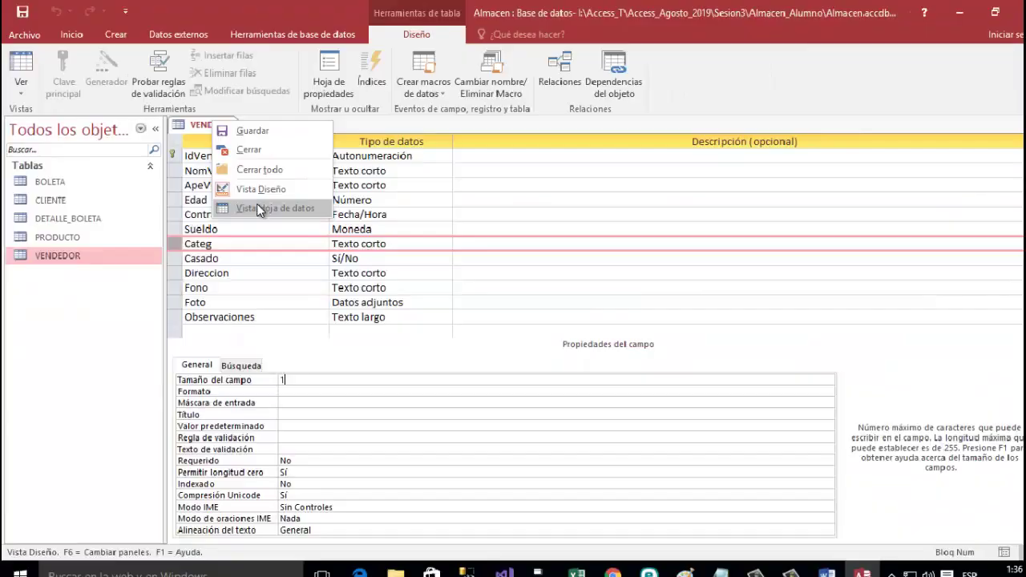
{"action": "key", "text": "Escape"}
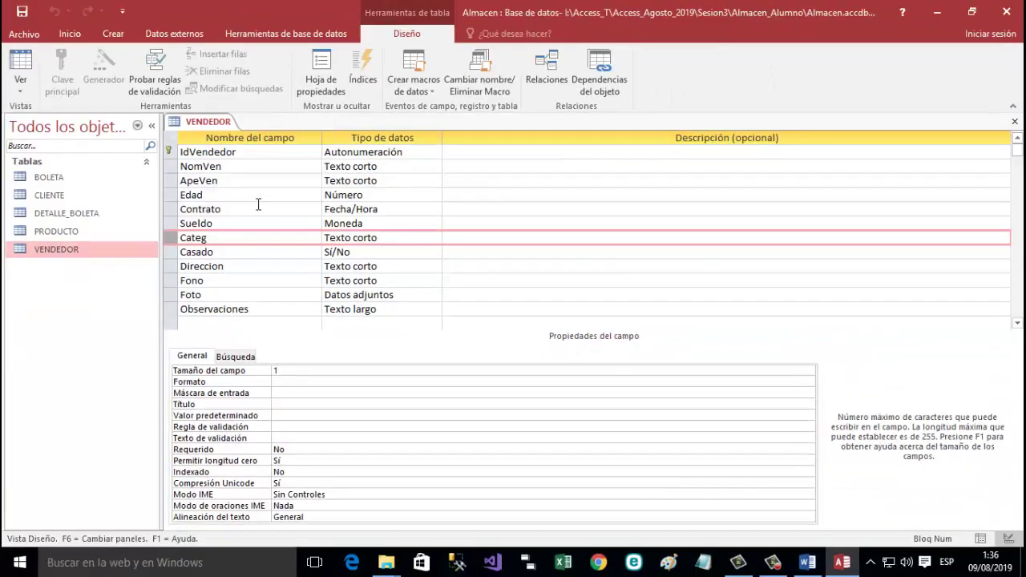
{"action": "right_click", "coordinate": [225, 128]}
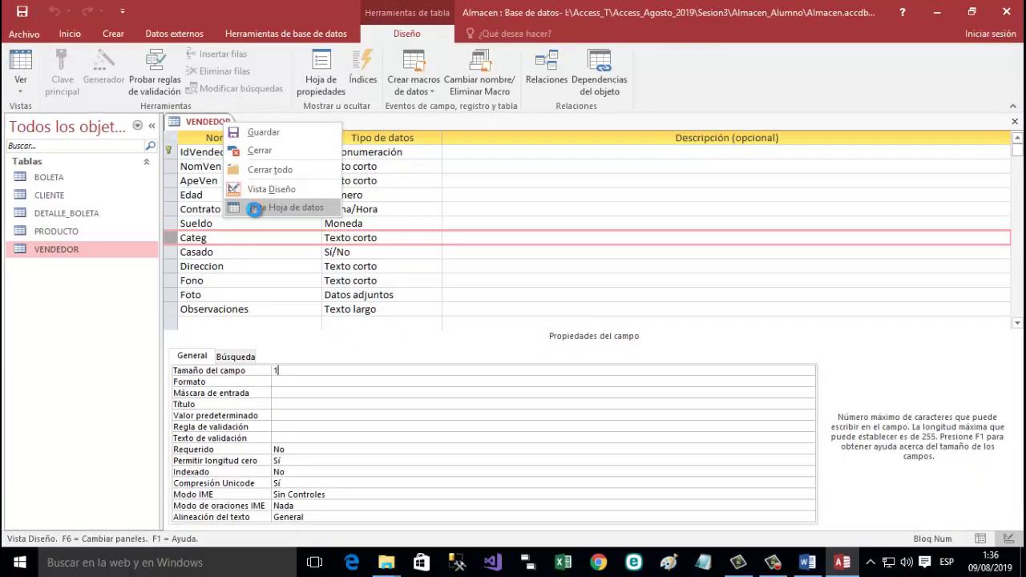
{"action": "left_click", "coordinate": [273, 206]}
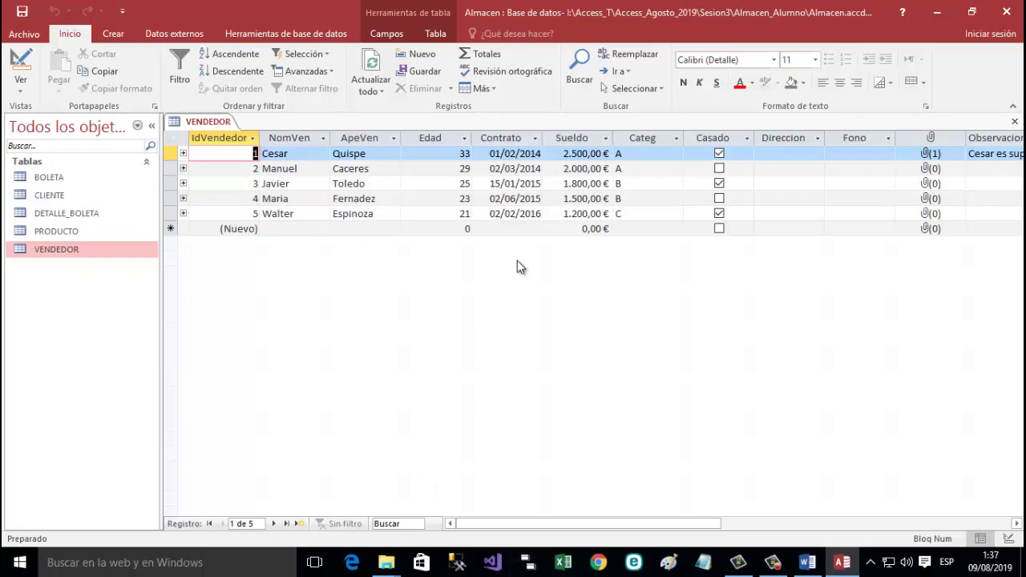
Try to add a second letter B to the Categ value of the seller with IdVendedor 3, leaving the record unedited.
{"action": "left_click", "coordinate": [631, 186]}
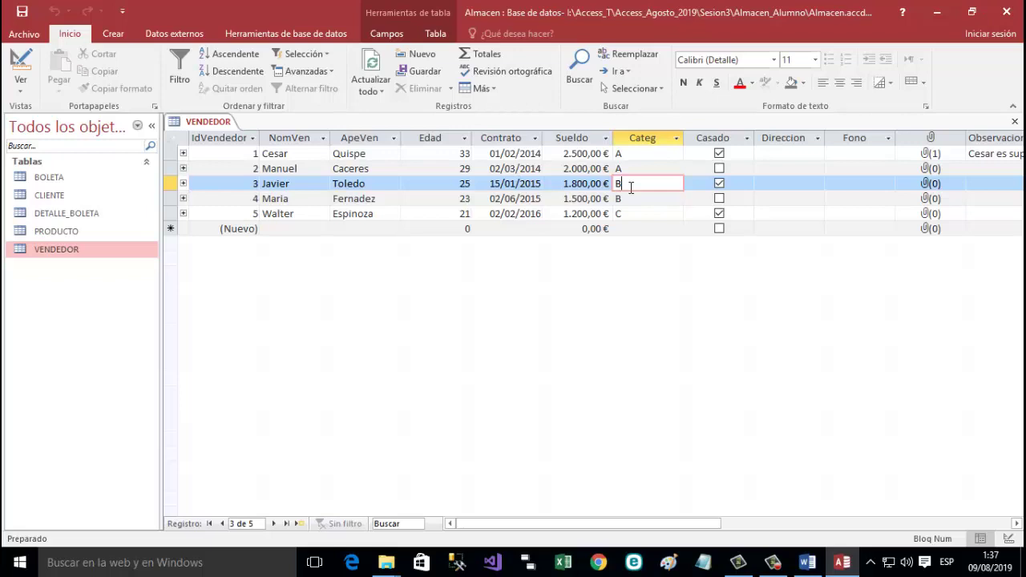
{"action": "type", "text": "B"}
{"action": "key", "text": "BackSpace"}
{"action": "key", "text": "Escape"}
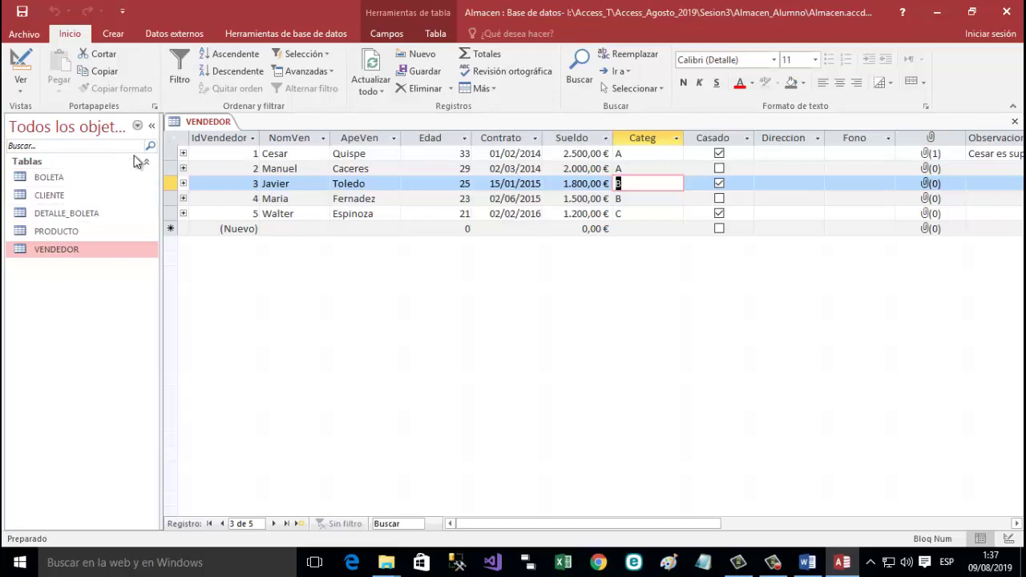
Switch the VENDEDOR table back to design view.
{"action": "left_click", "coordinate": [212, 125]}
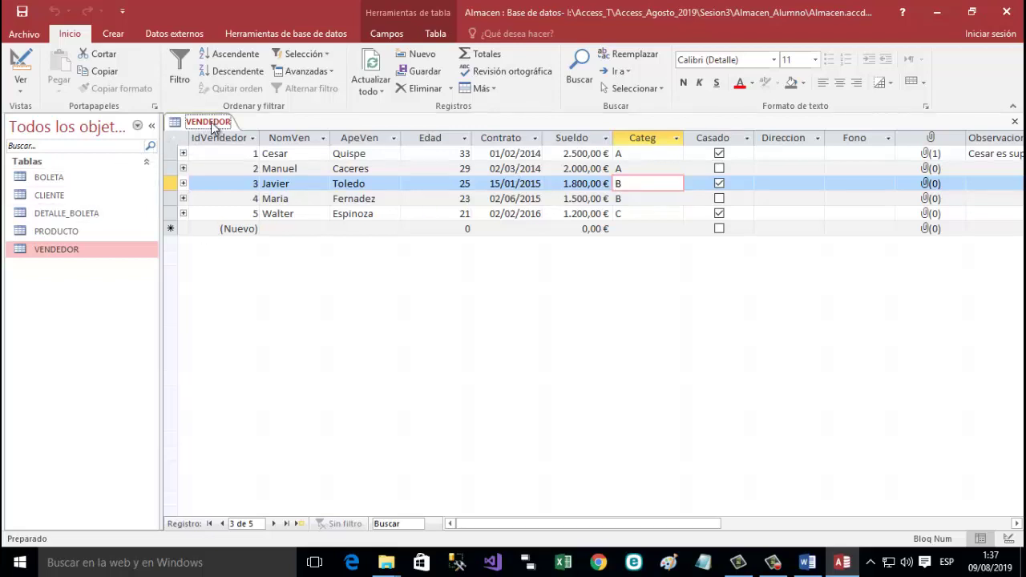
{"action": "right_click", "coordinate": [213, 126]}
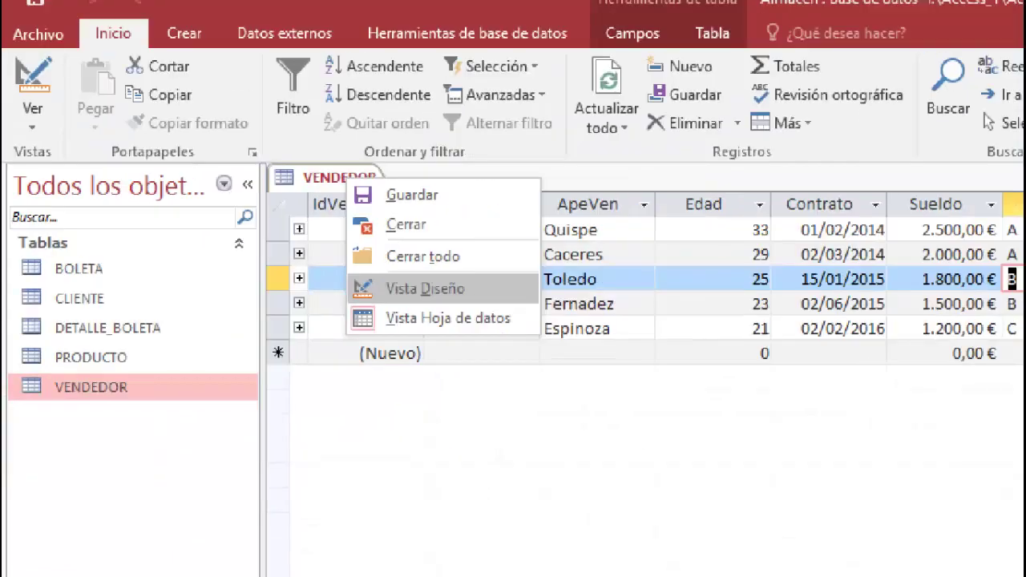
{"action": "key", "text": "Escape"}
{"action": "right_click", "coordinate": [215, 131]}
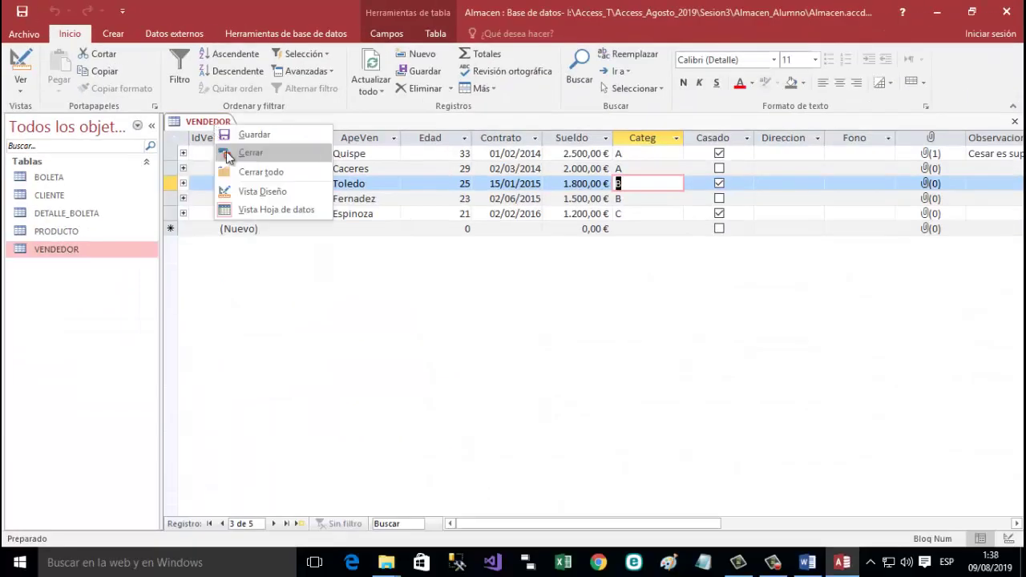
{"action": "left_click", "coordinate": [252, 196]}
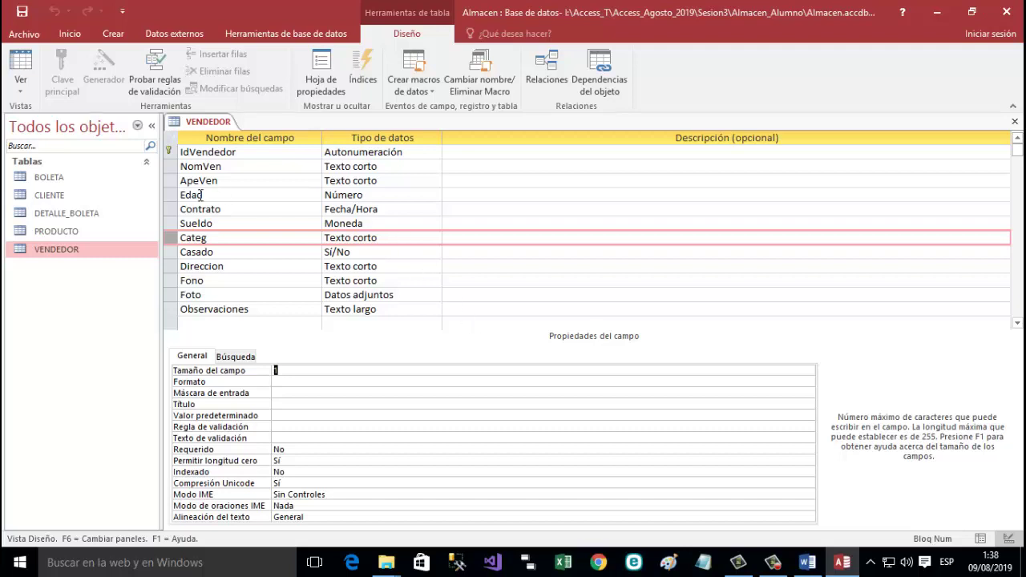
Set the field size of Edad to Byte and save the table design.
{"action": "left_click", "coordinate": [174, 198]}
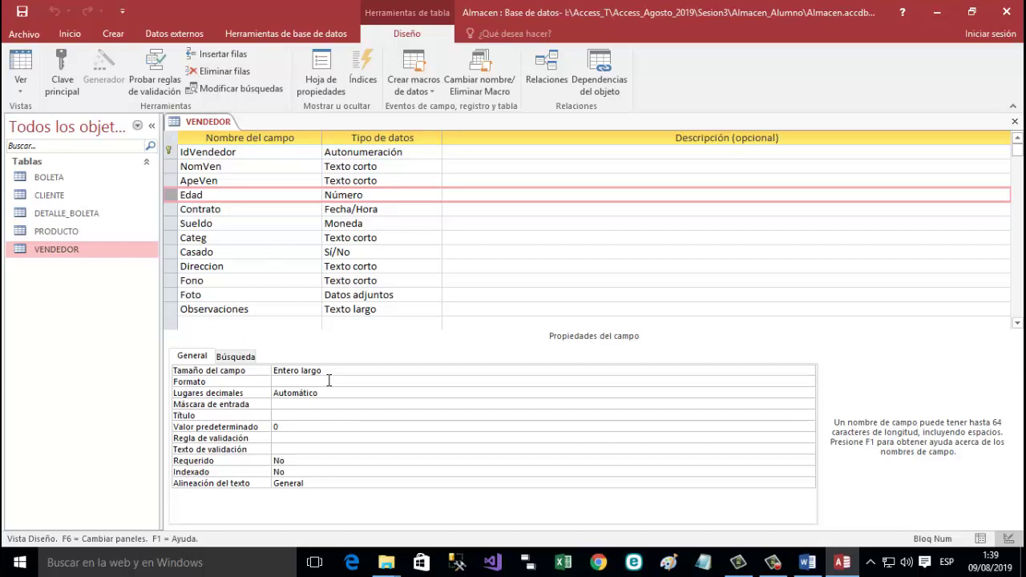
{"action": "left_click", "coordinate": [420, 366]}
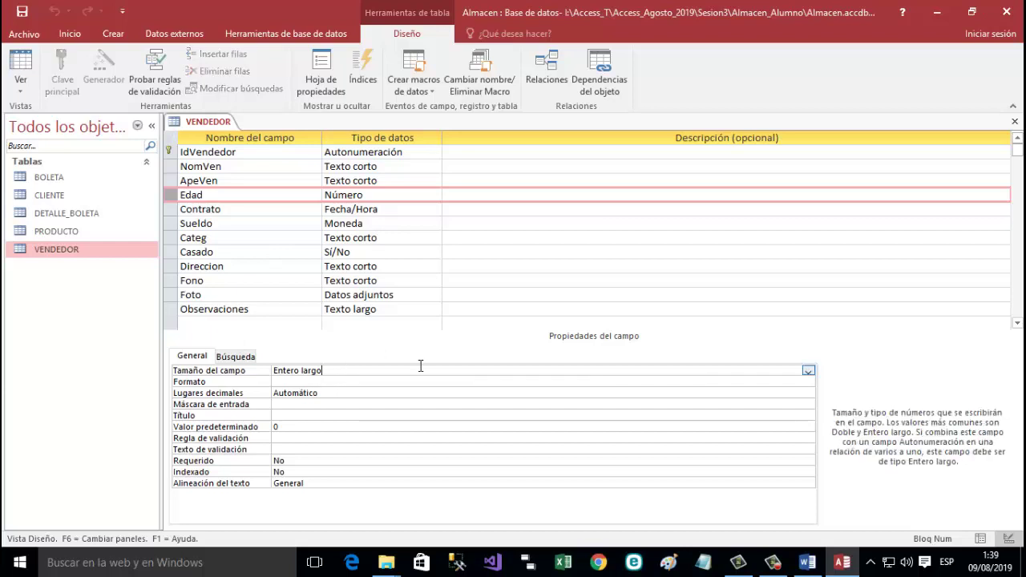
{"action": "left_click", "coordinate": [808, 371]}
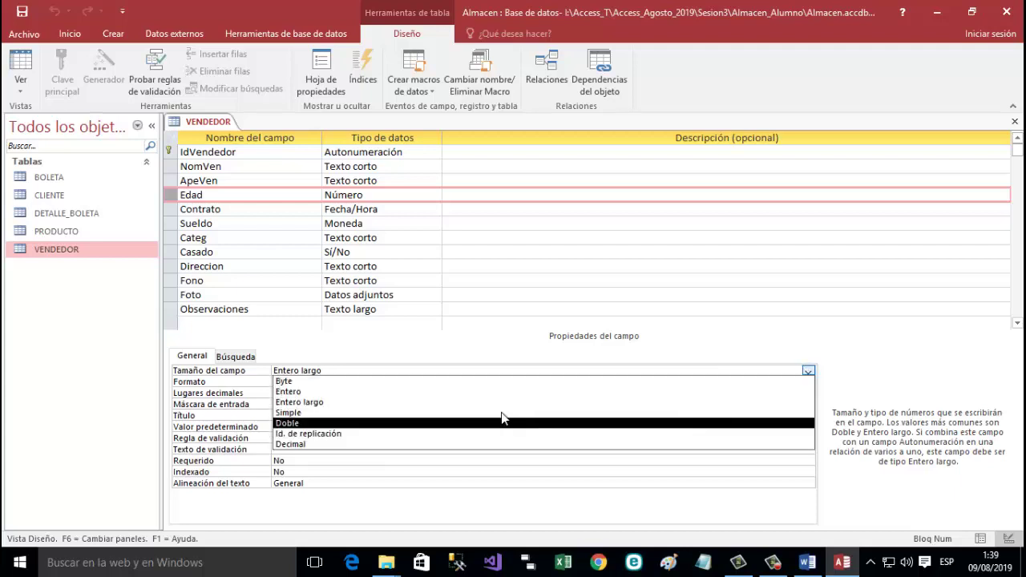
{"action": "left_click", "coordinate": [419, 383]}
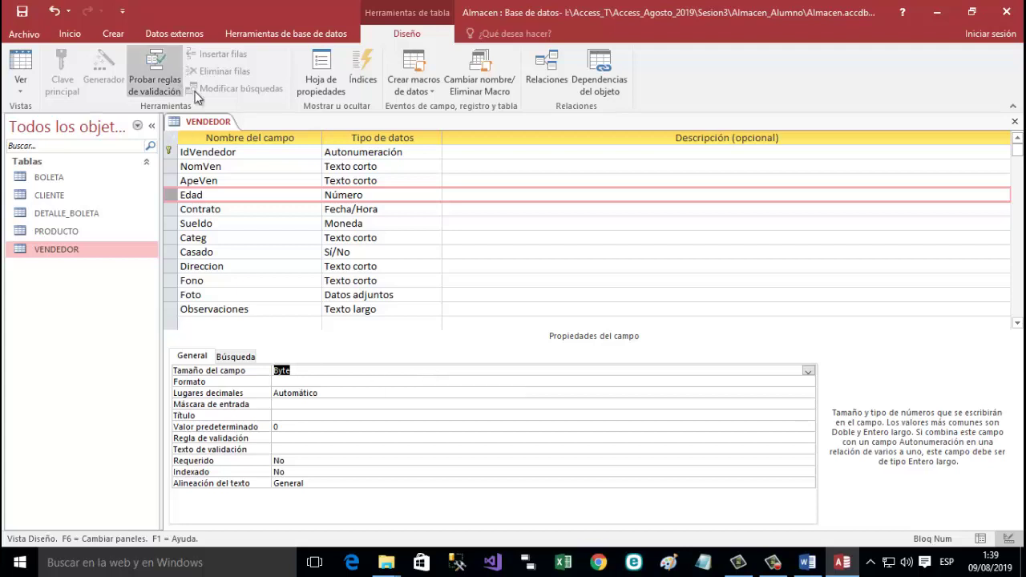
{"action": "right_click", "coordinate": [218, 118]}
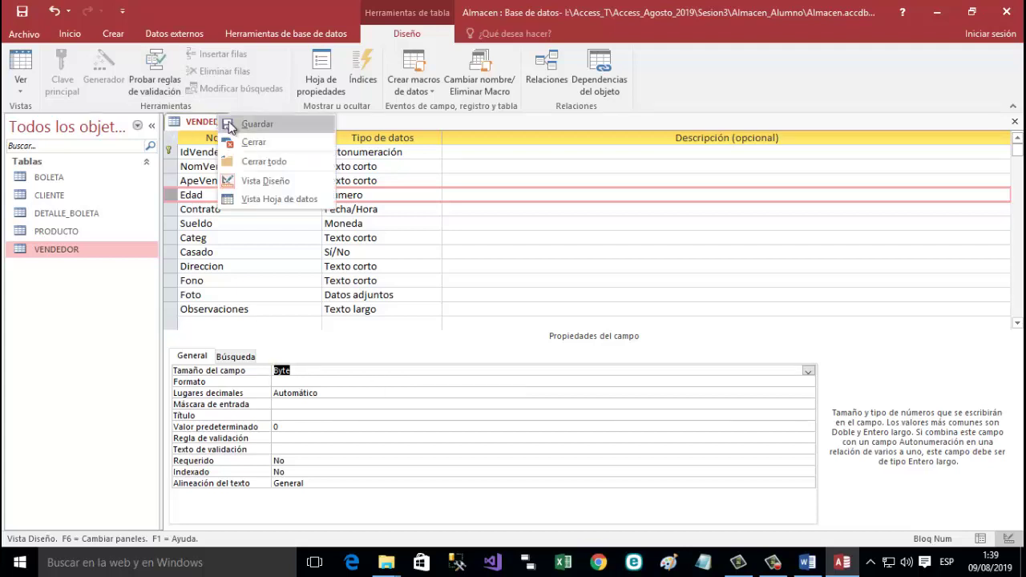
{"action": "left_click", "coordinate": [228, 121]}
Display the records of the VENDEDOR table in datasheet view.
{"action": "right_click", "coordinate": [222, 124]}
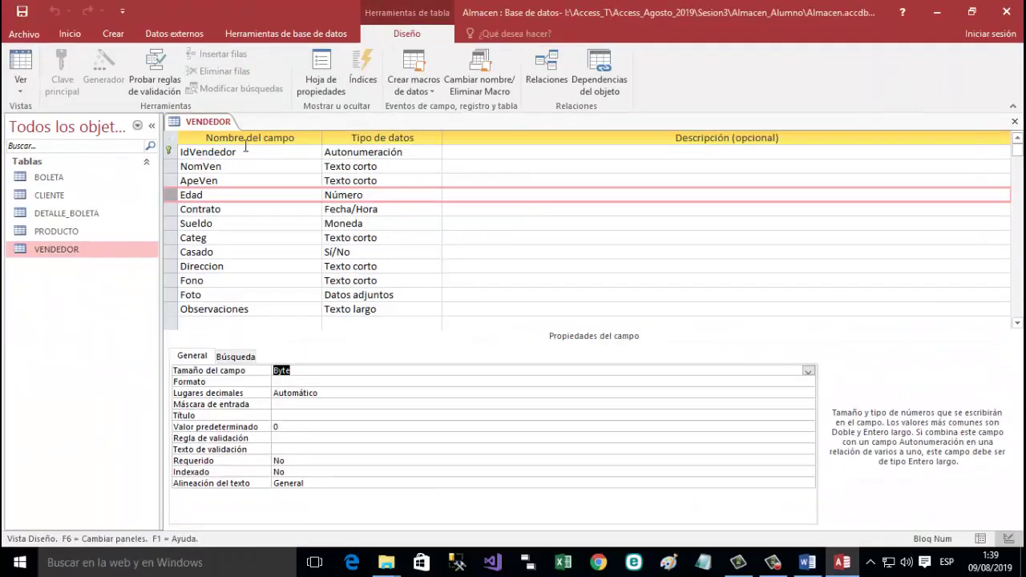
{"action": "right_click", "coordinate": [292, 156]}
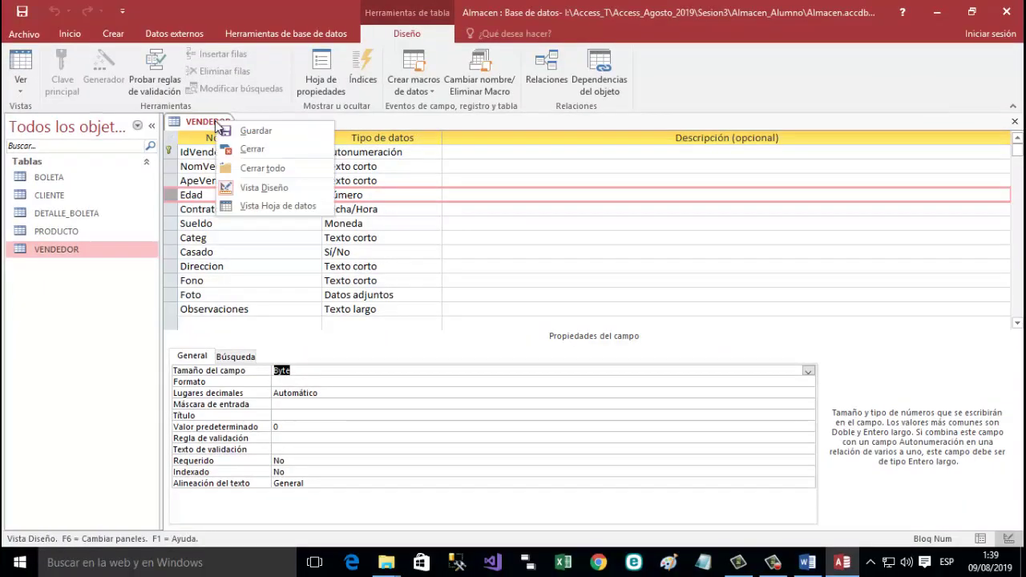
{"action": "left_click", "coordinate": [272, 206]}
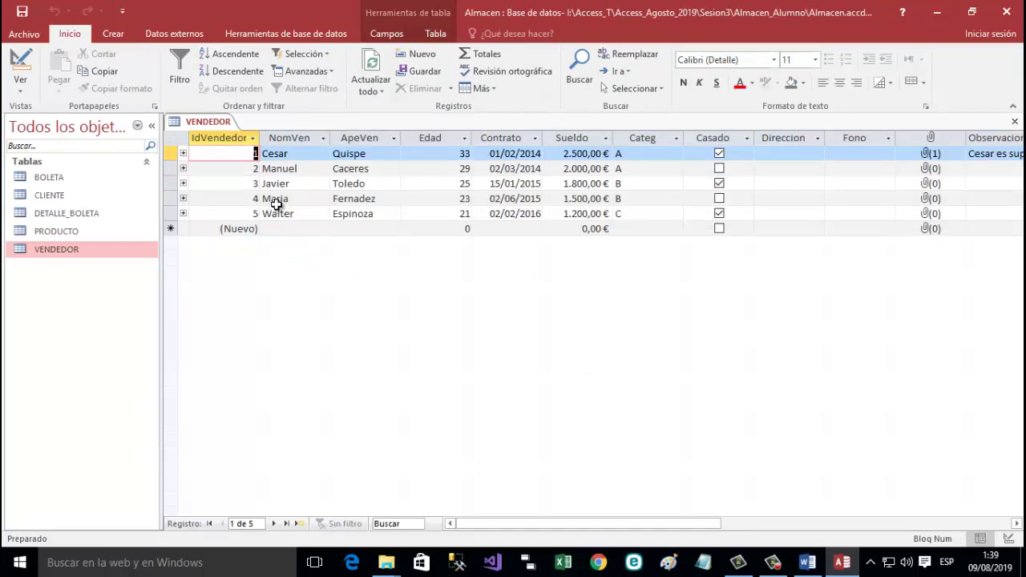
Try decimal ages in Edad for the seller with IdVendedor 4, entering 23.42 and 23,42.
{"action": "left_click", "coordinate": [463, 199]}
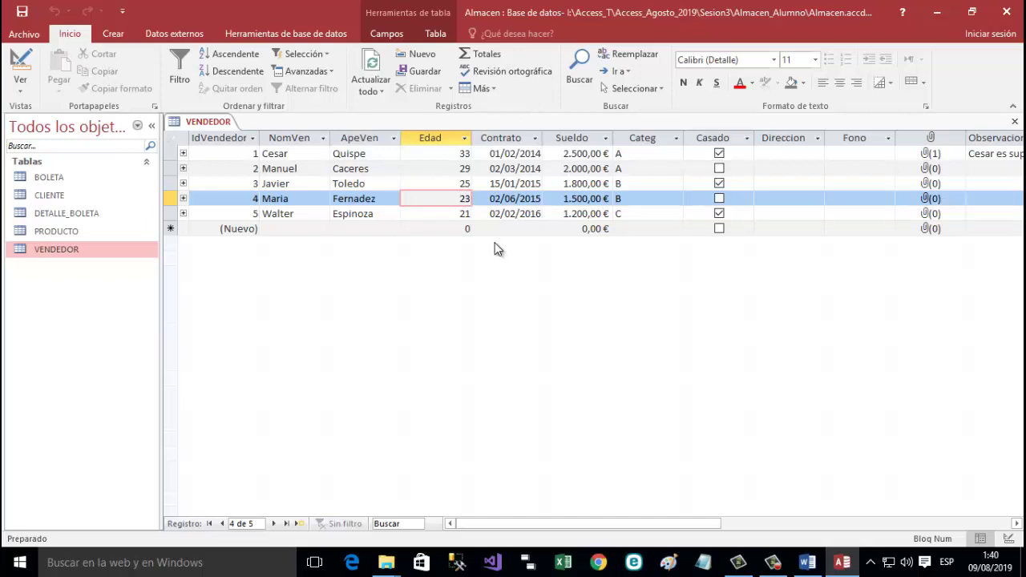
{"action": "type", "text": ".42"}
{"action": "key", "text": "Return"}
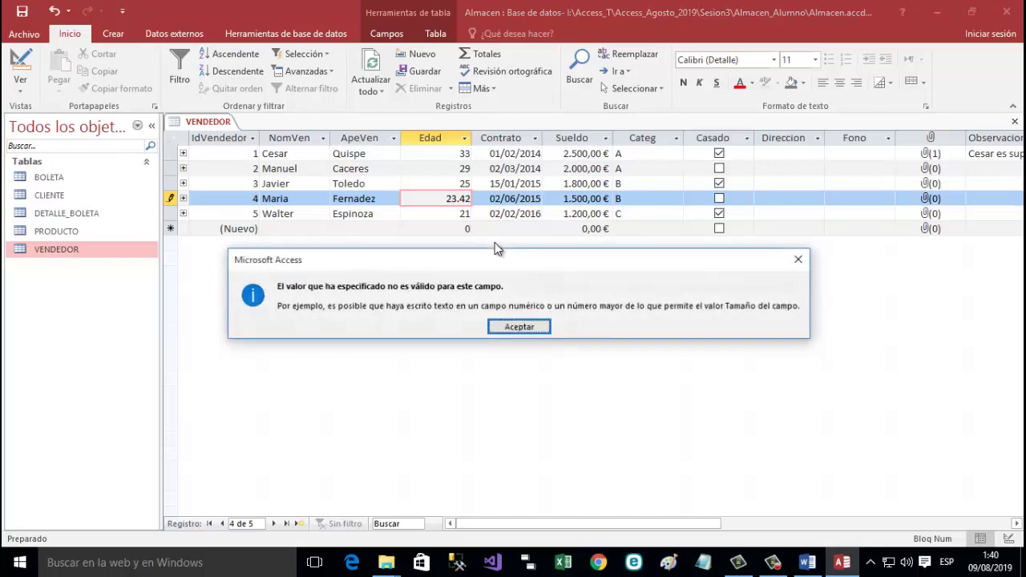
{"action": "left_click", "coordinate": [522, 325]}
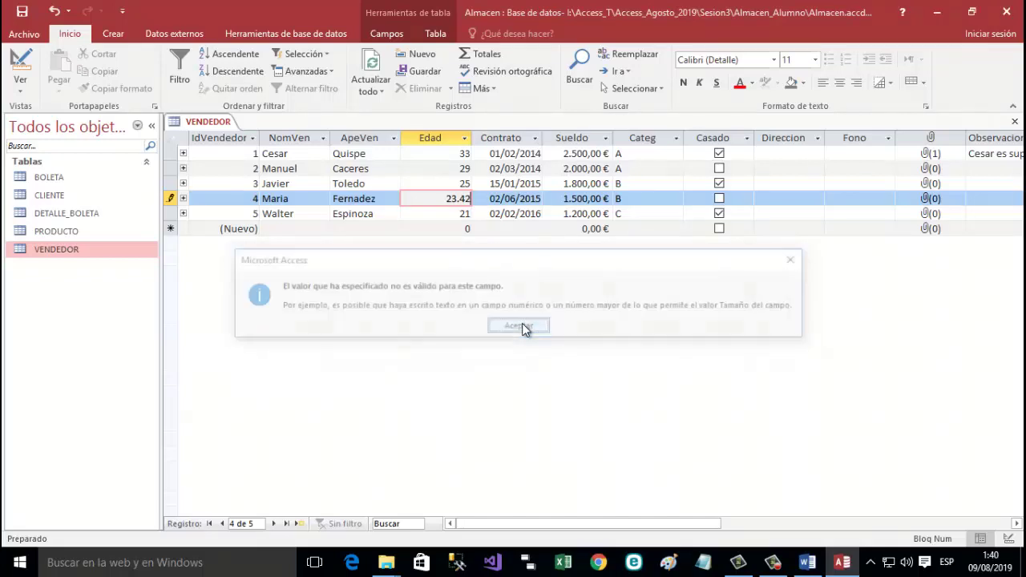
{"action": "left_click", "coordinate": [460, 199]}
{"action": "key", "text": "BackSpace"}
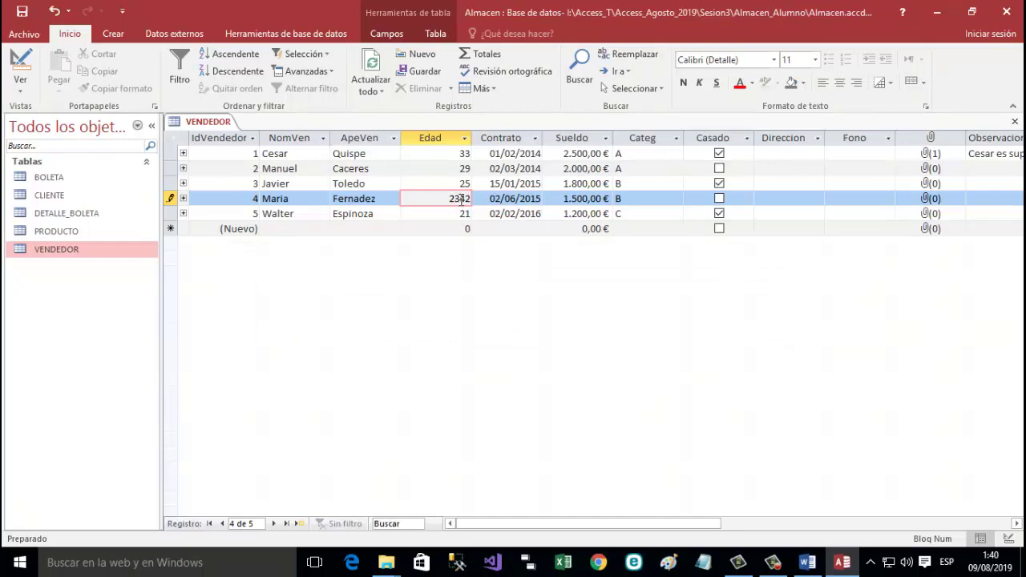
{"action": "type", "text": ","}
{"action": "key", "text": "Tab"}
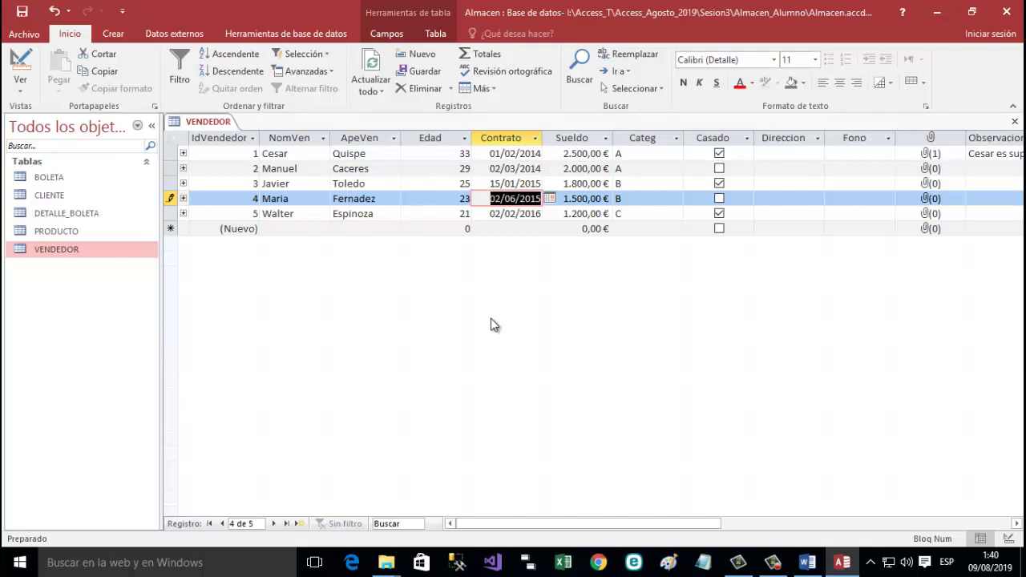
Return the VENDEDOR table to design view.
{"action": "right_click", "coordinate": [199, 118]}
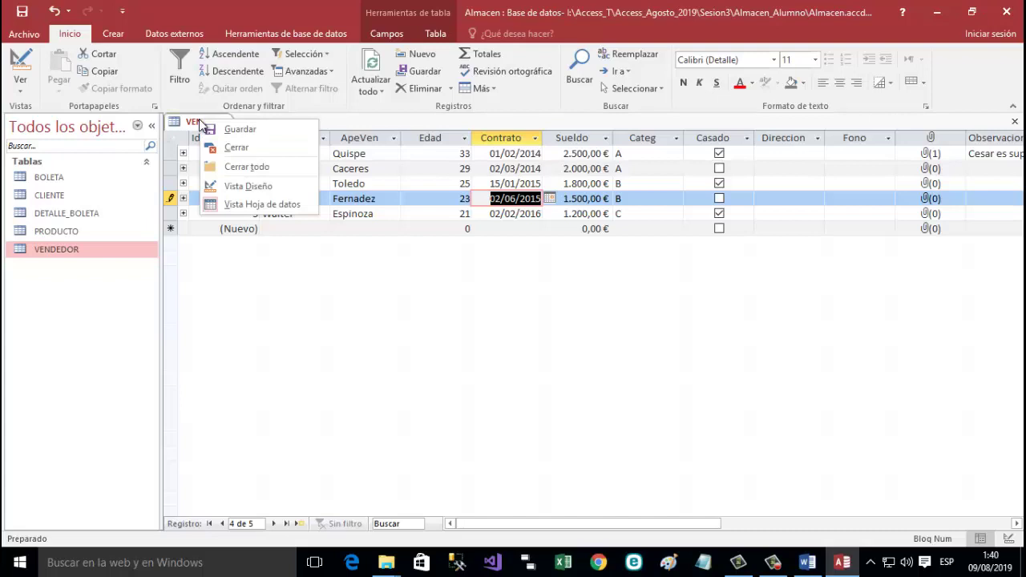
{"action": "left_click", "coordinate": [246, 201]}
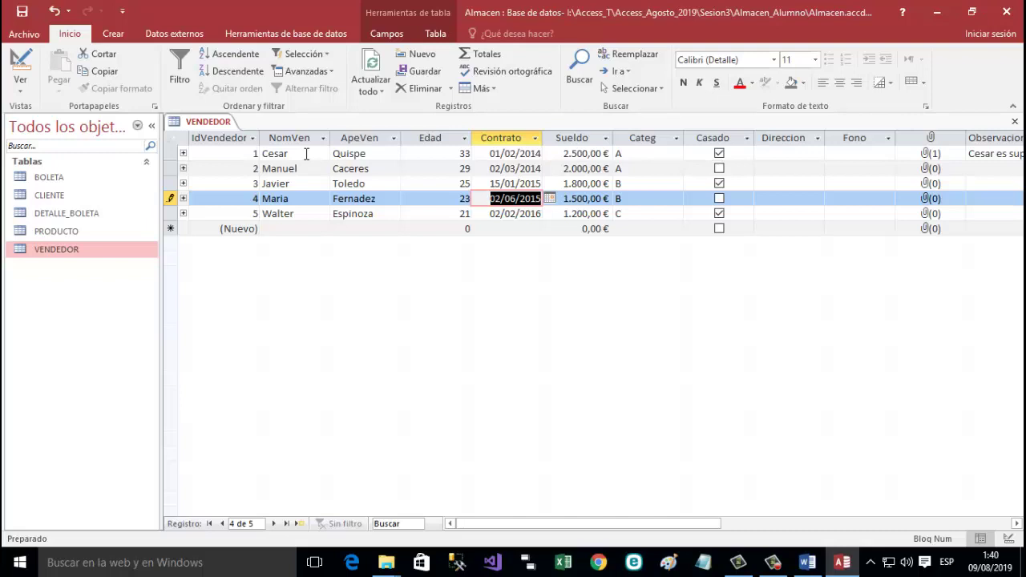
{"action": "right_click", "coordinate": [204, 129]}
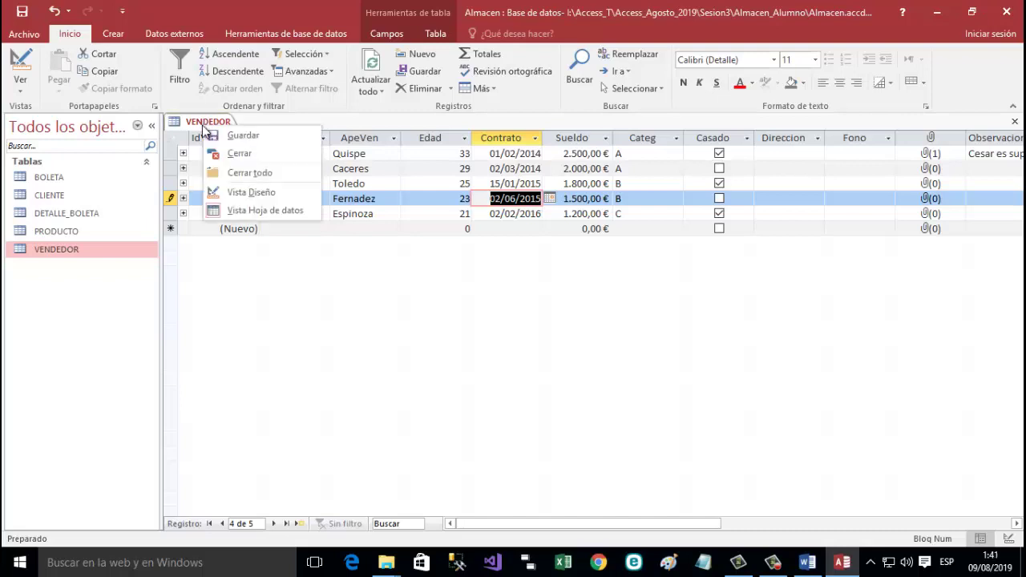
{"action": "left_click", "coordinate": [251, 192]}
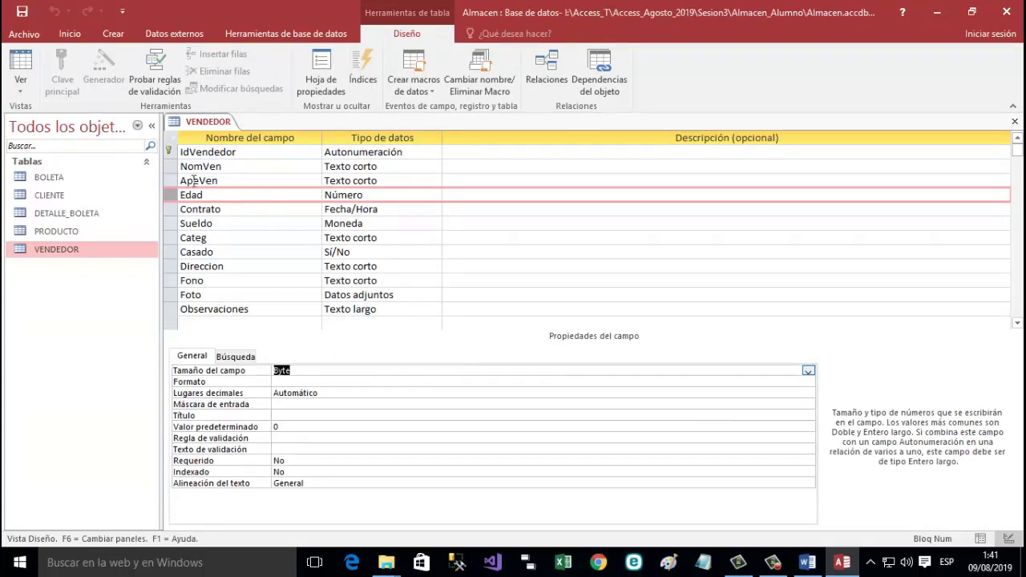
Give the IdVendedor field the title "Código del Vendedor" in its field properties.
{"action": "left_click", "coordinate": [171, 152]}
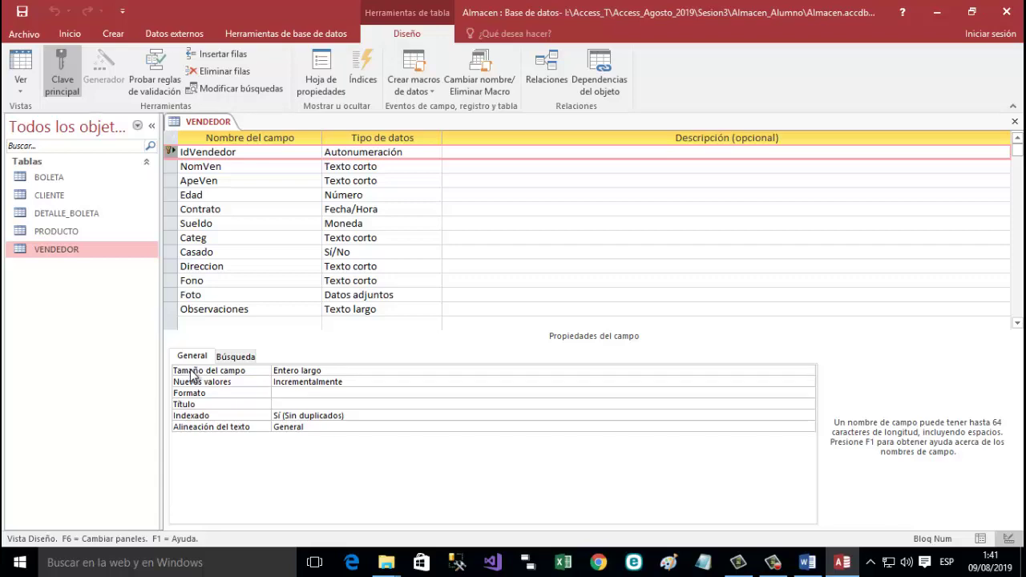
{"action": "left_click", "coordinate": [181, 405]}
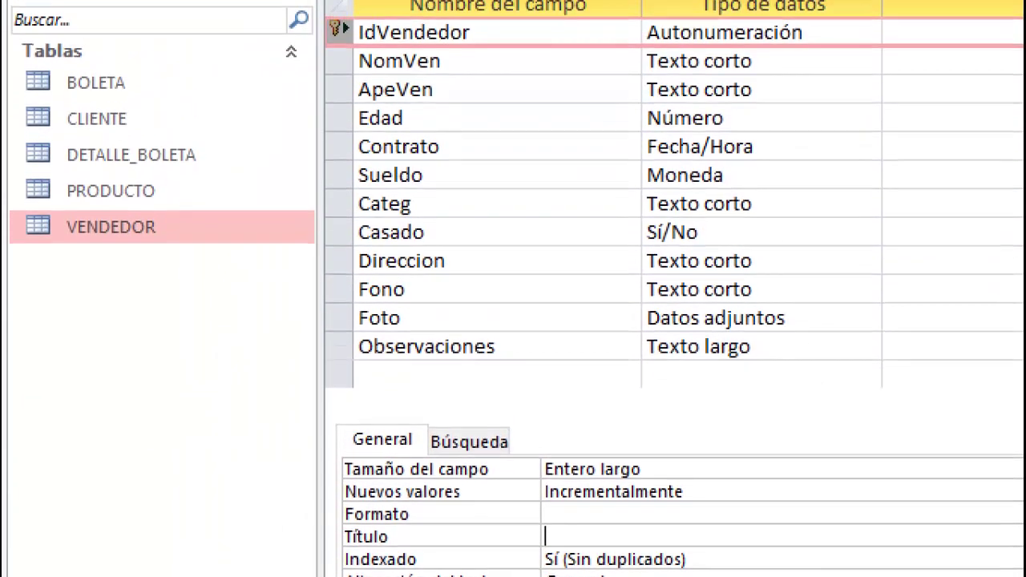
{"action": "mouse_move", "coordinate": [297, 61]}
{"action": "left_mouse_down"}
{"action": "mouse_move", "coordinate": [346, 27]}
{"action": "mouse_move", "coordinate": [255, 260]}
{"action": "mouse_move", "coordinate": [249, 443]}
{"action": "mouse_move", "coordinate": [320, 541]}
{"action": "mouse_move", "coordinate": [343, 548]}
{"action": "left_mouse_up"}
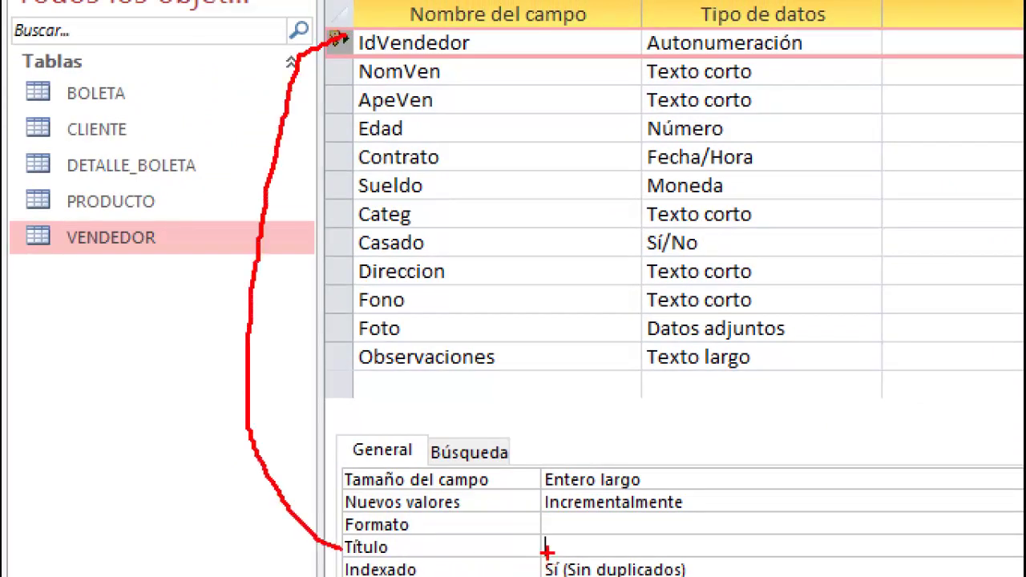
{"action": "left_click_drag", "start_coordinate": [545, 549], "coordinate": [642, 549]}
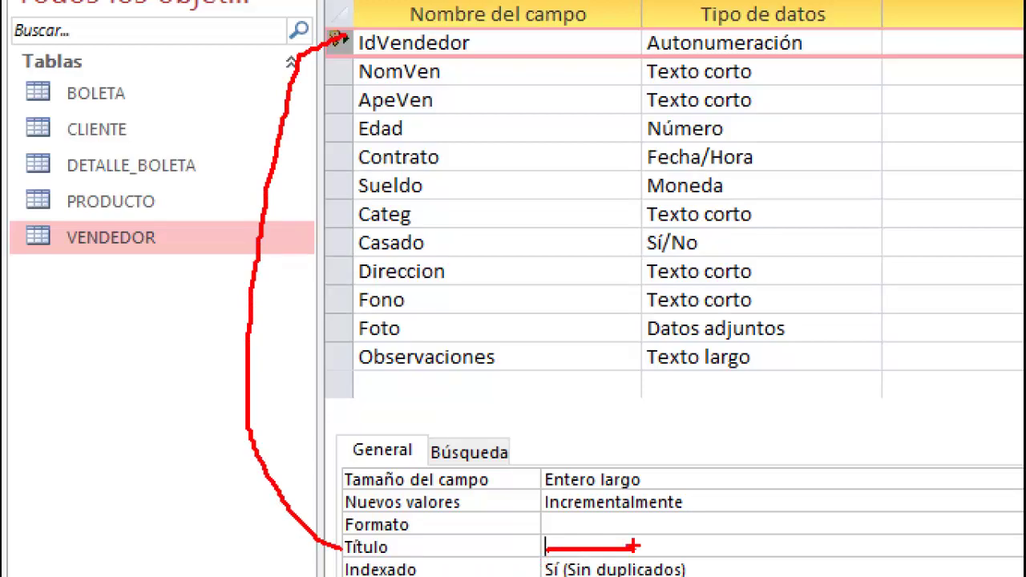
{"action": "key", "text": "Escape"}
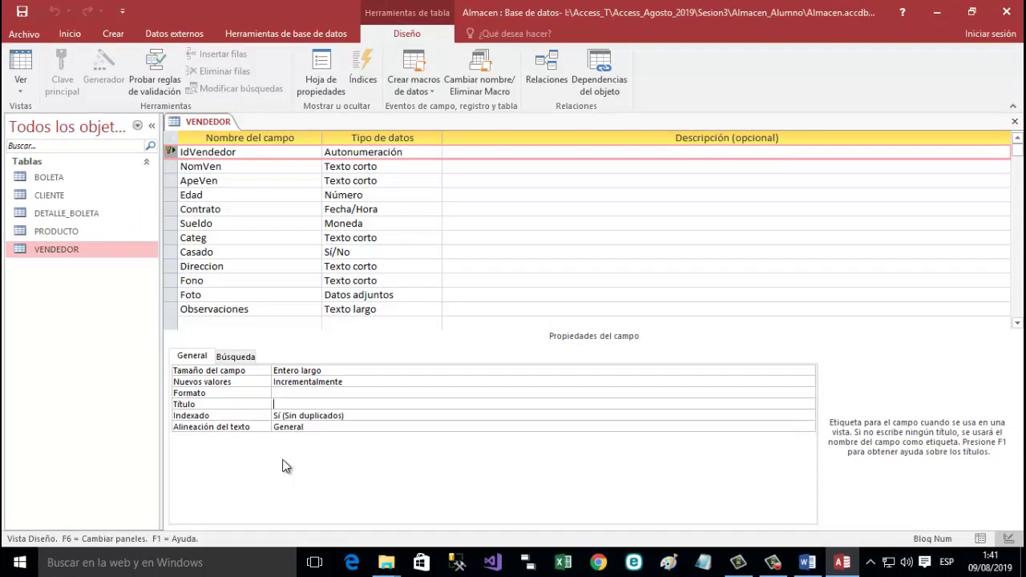
{"action": "type", "text": "Código del Veb"}
{"action": "key", "text": "BackSpace"}
{"action": "type", "text": "ndedo"}
{"action": "type", "text": "!"}
{"action": "key", "text": "BackSpace"}
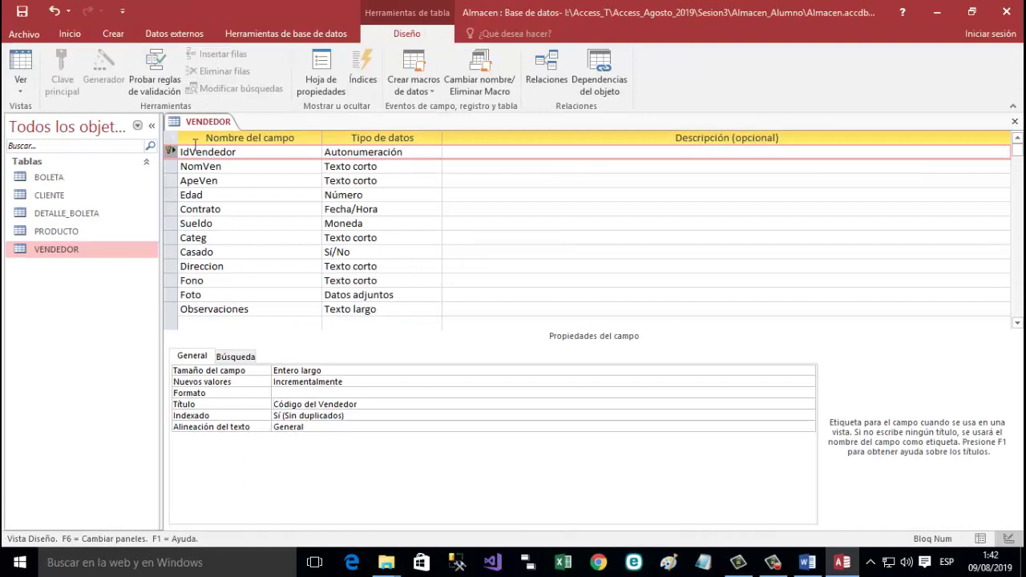
Save the VENDEDOR design and, in datasheet view, widen the Código del Vendedor column to fit its full heading.
{"action": "right_click", "coordinate": [199, 127]}
{"action": "left_click", "coordinate": [236, 135]}
{"action": "right_click", "coordinate": [212, 129]}
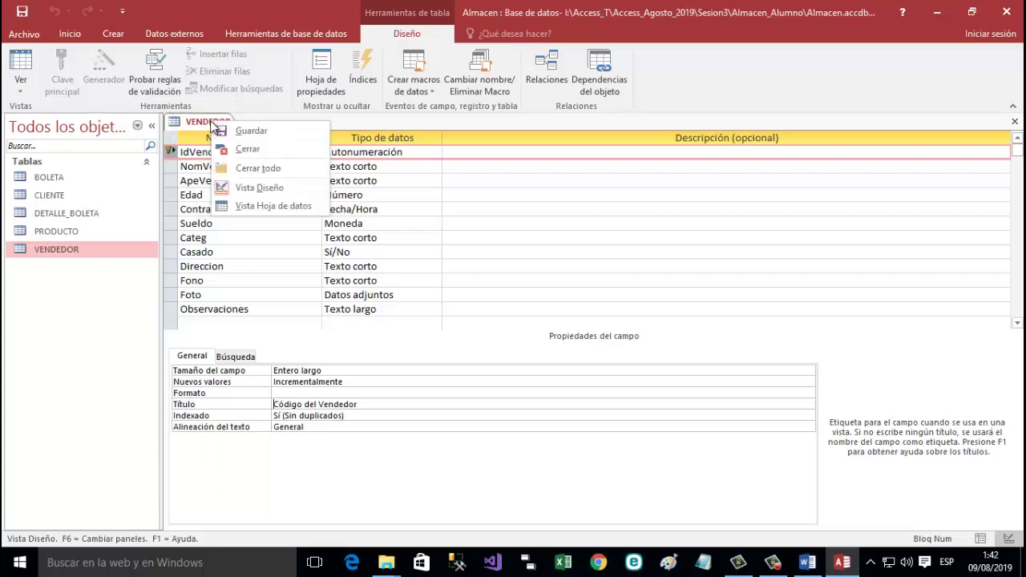
{"action": "left_click", "coordinate": [274, 207]}
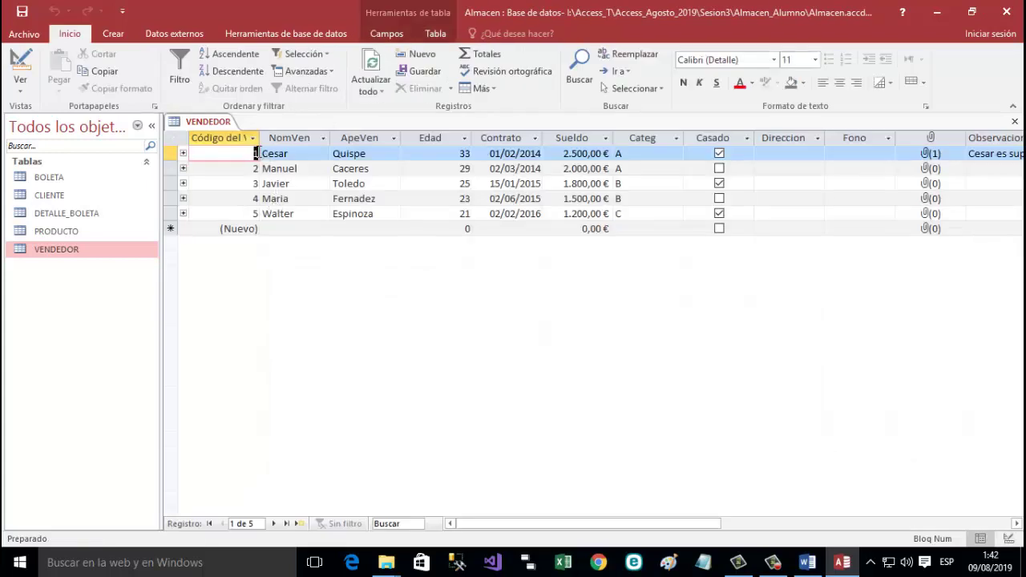
{"action": "left_click_drag", "start_coordinate": [258, 138], "coordinate": [305, 138]}
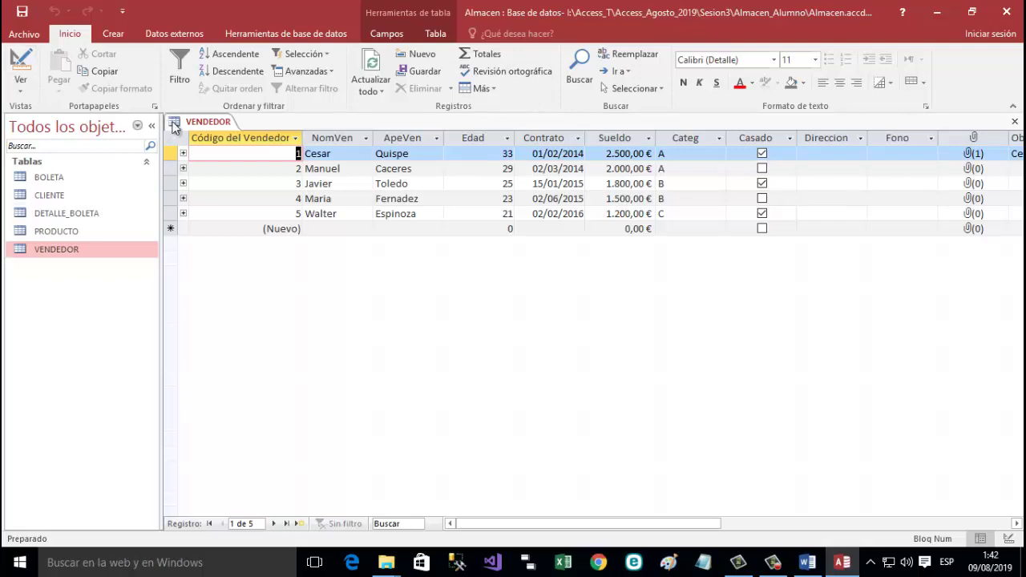
Return the table to design view and give the Contrato field the title "Fecha de Contrato".
{"action": "right_click", "coordinate": [201, 123]}
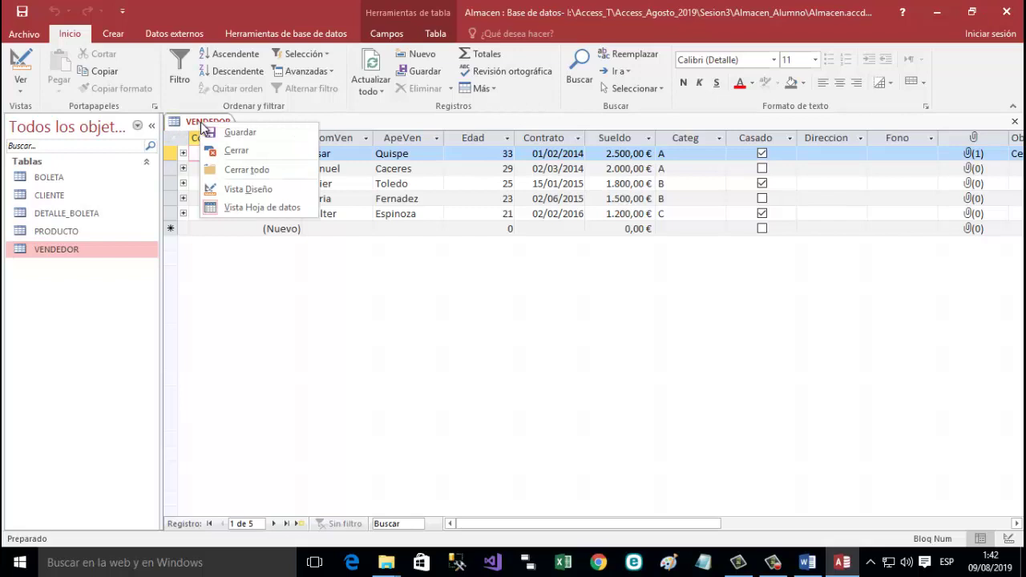
{"action": "left_click", "coordinate": [248, 189]}
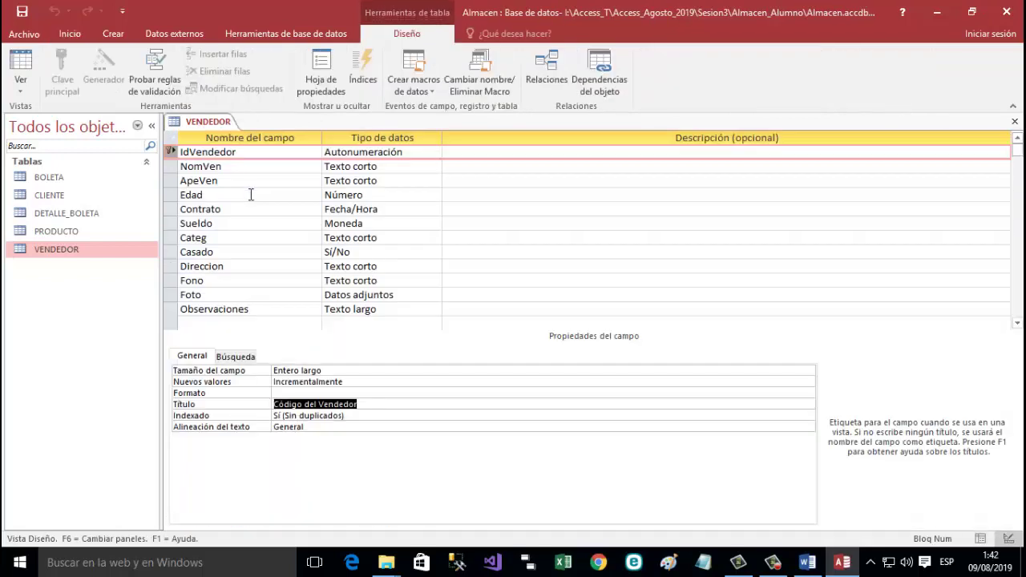
{"action": "left_click", "coordinate": [172, 208]}
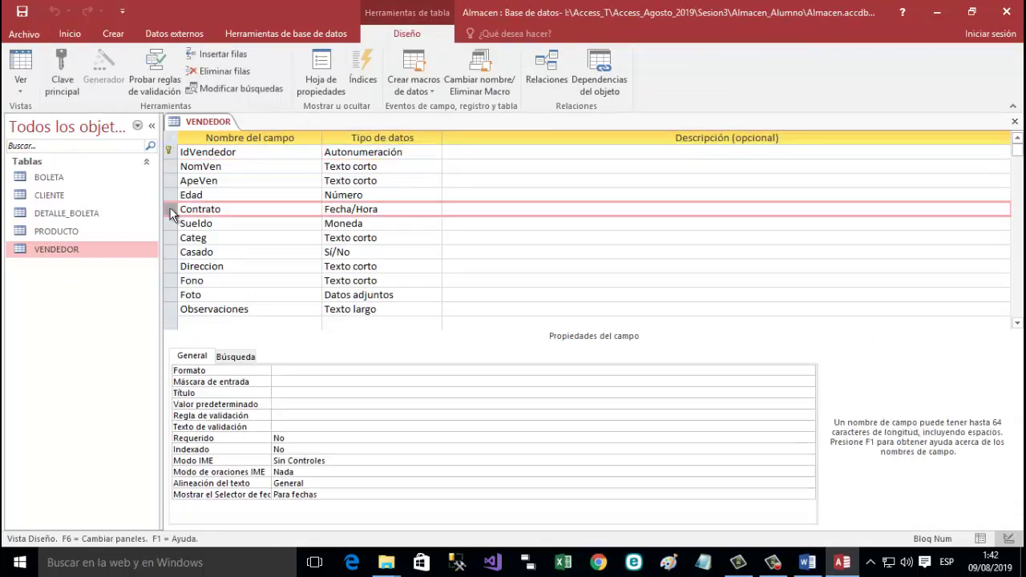
{"action": "left_click", "coordinate": [287, 392]}
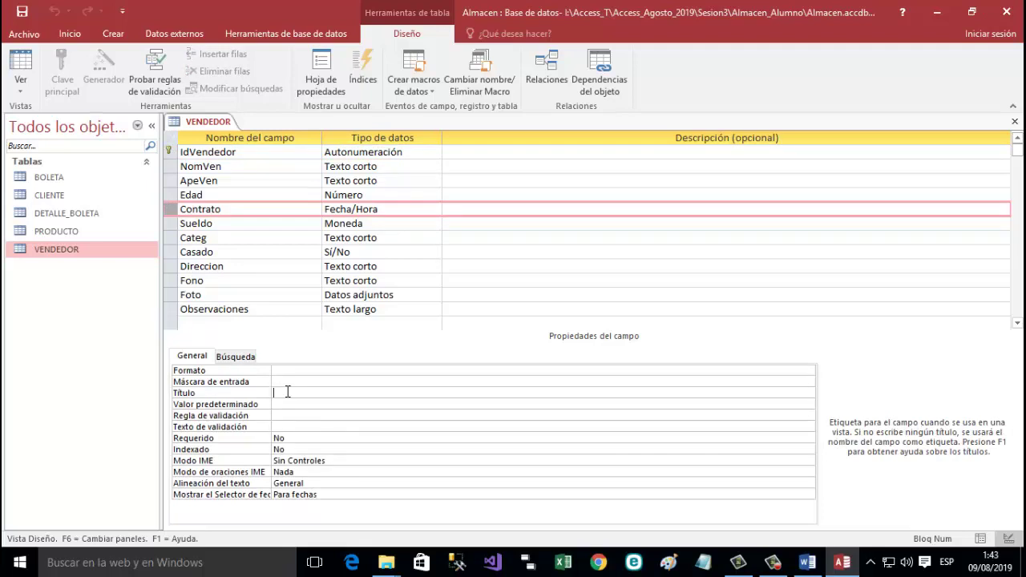
{"action": "type", "text": "Fecha de Contrato"}
{"action": "key", "text": "Return"}
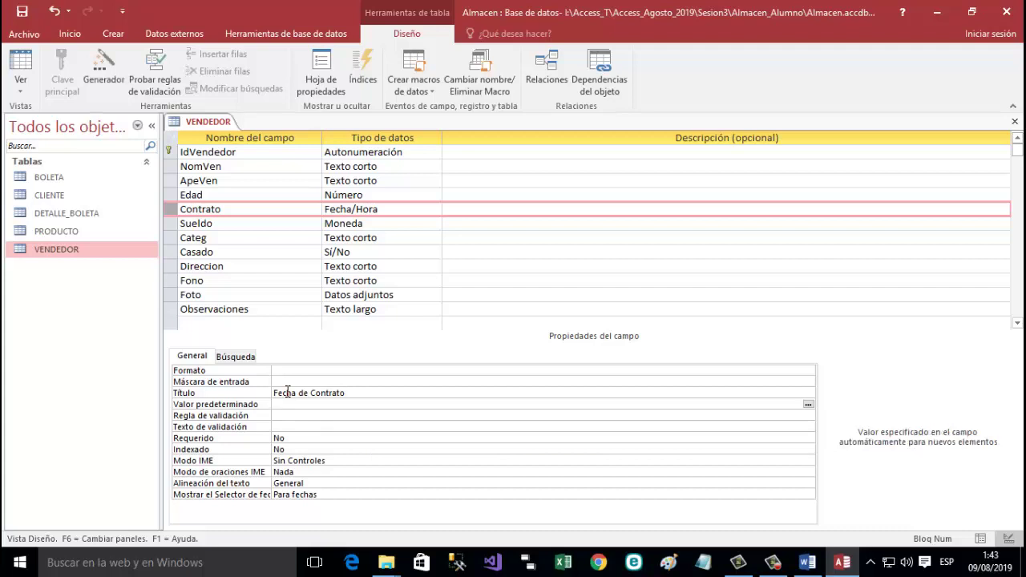
Give the Categ field the title "Categoría" in its field properties.
{"action": "left_click", "coordinate": [167, 242]}
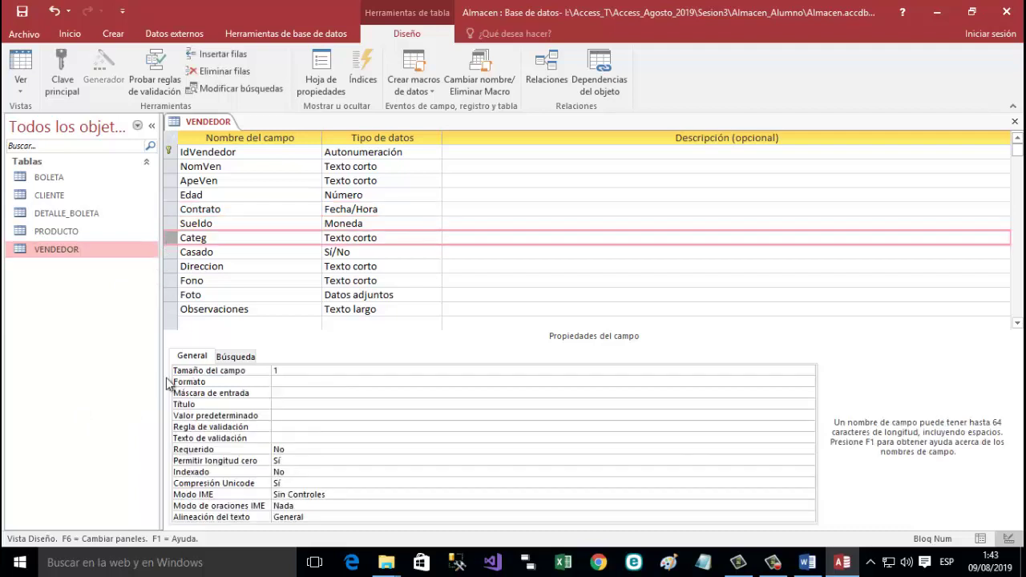
{"action": "left_click", "coordinate": [281, 404]}
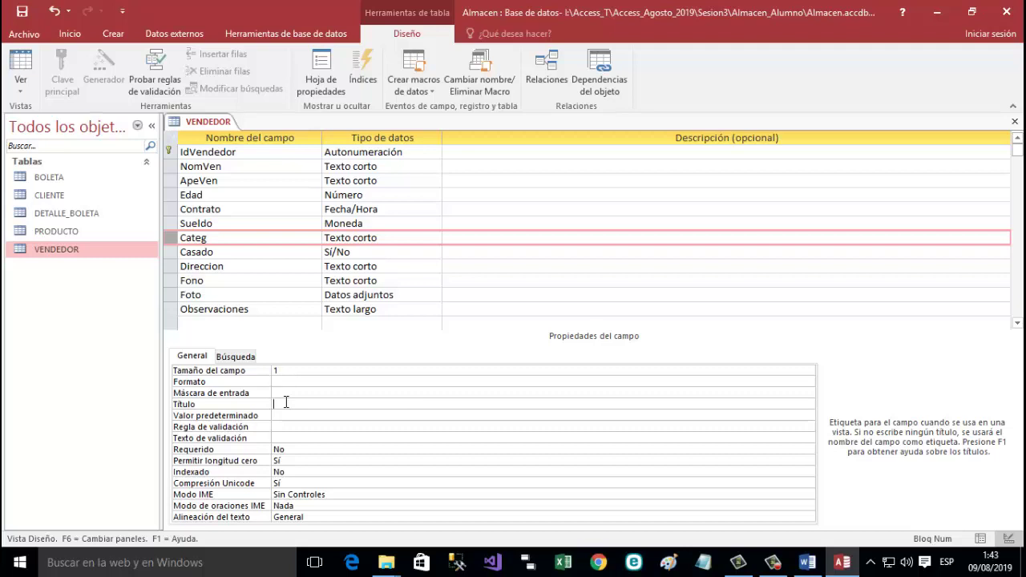
{"action": "type", "text": "Categori"}
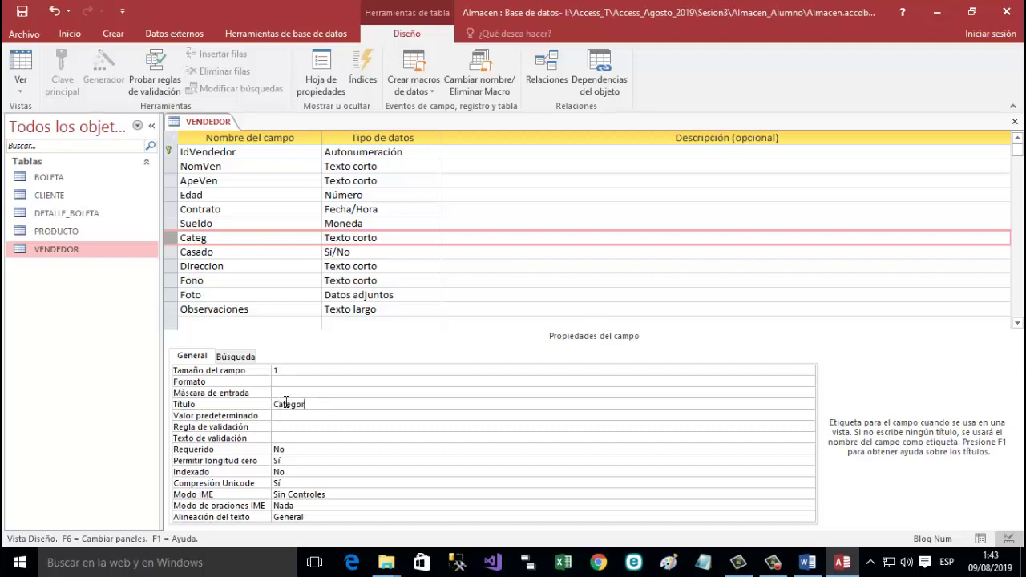
{"action": "type", "text": "a"}
Give the Sueldo field the title "Sueldo Básico" in its field properties.
{"action": "left_click", "coordinate": [172, 224]}
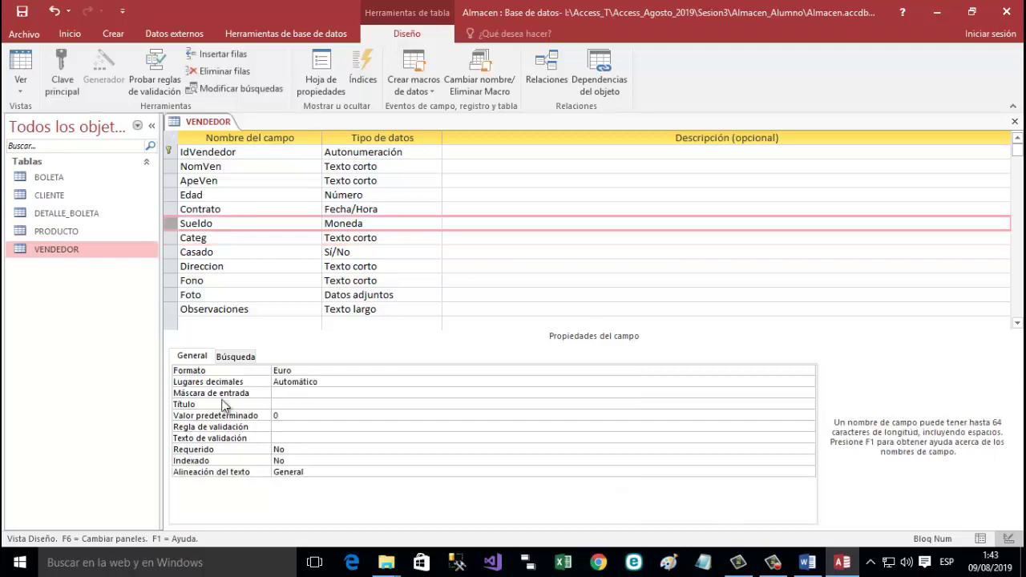
{"action": "left_click", "coordinate": [284, 405]}
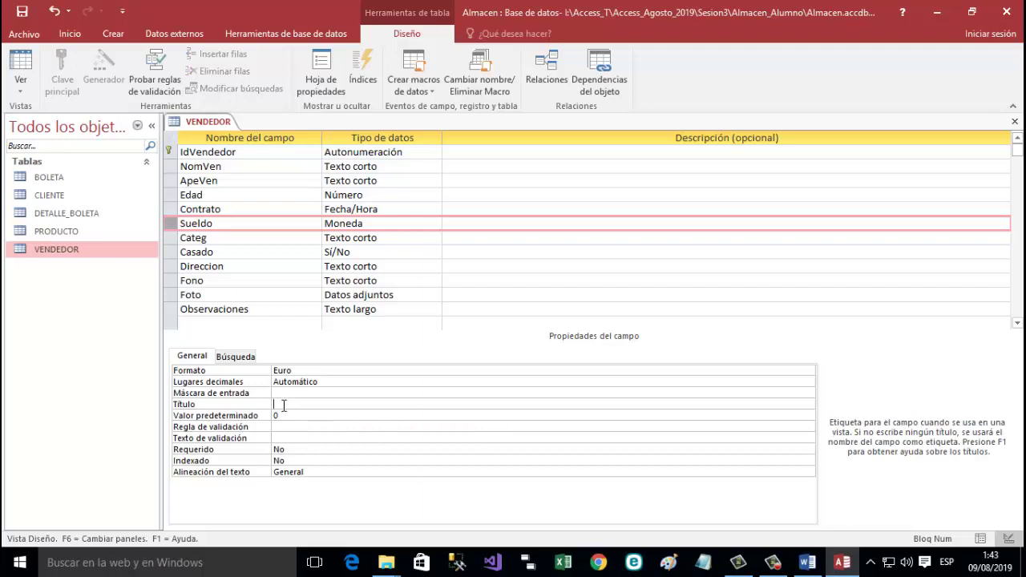
{"action": "type", "text": "Sueldo Básico"}
{"action": "key", "text": "Return"}
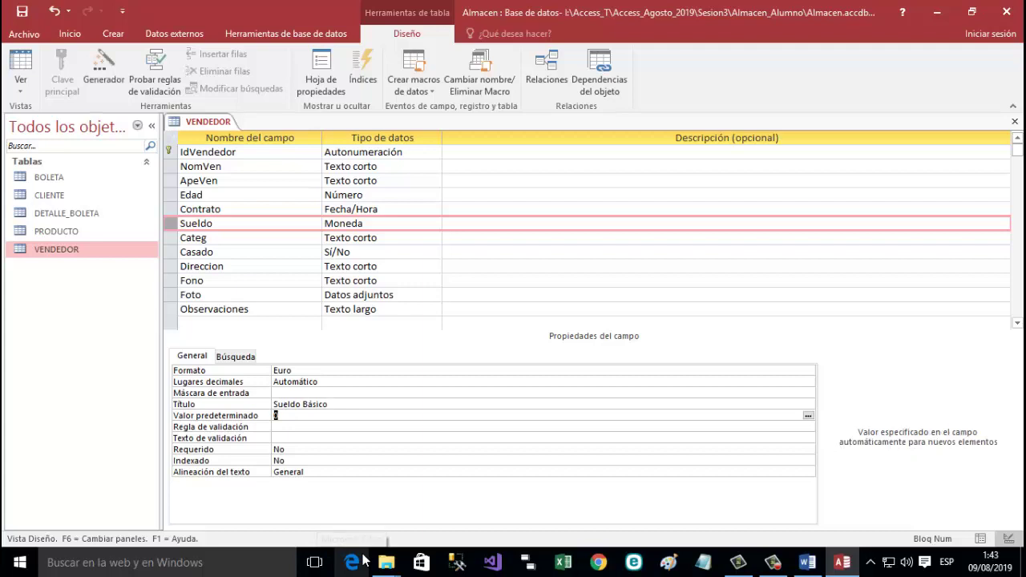
Save the design and, in datasheet view, widen the Fecha de Contrato and Sueldo Básico columns to fit their headings.
{"action": "right_click", "coordinate": [221, 127]}
{"action": "left_click", "coordinate": [230, 130]}
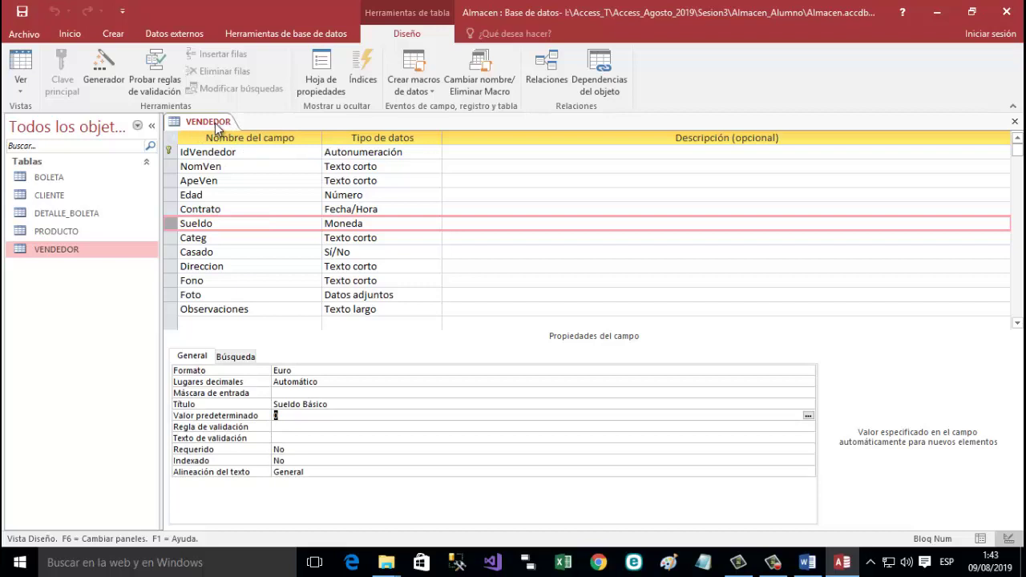
{"action": "right_click", "coordinate": [217, 129]}
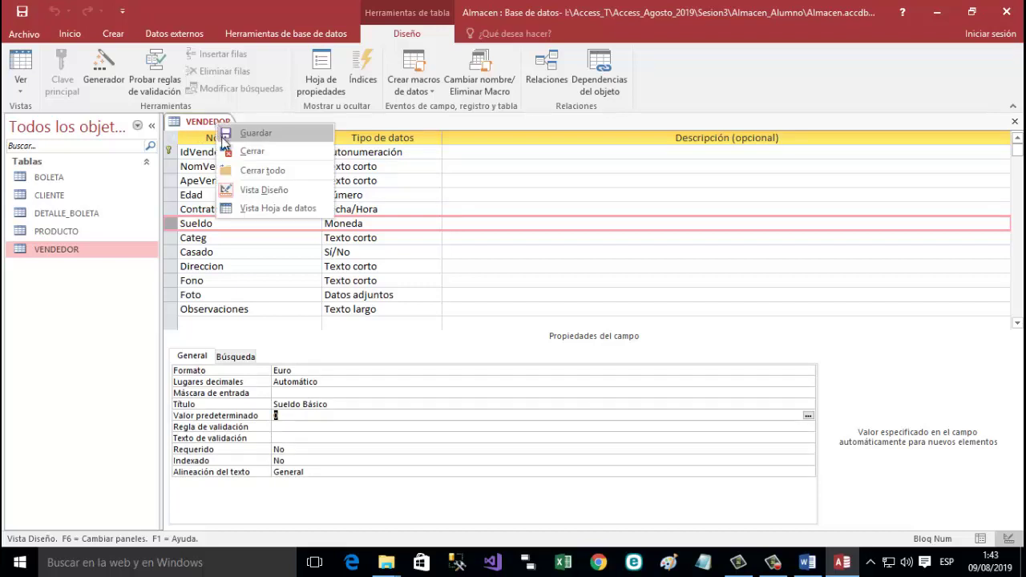
{"action": "left_click", "coordinate": [251, 210]}
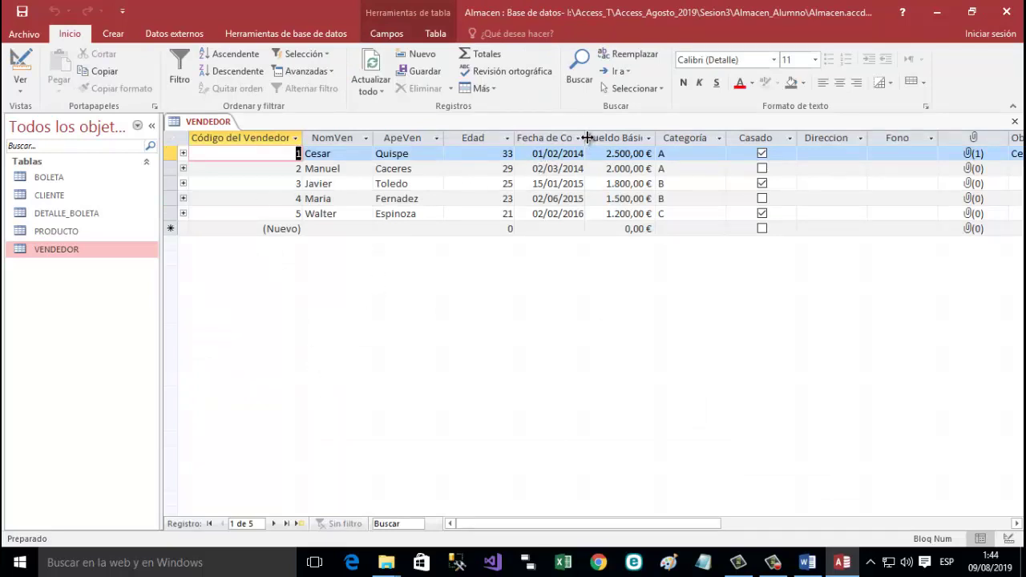
{"action": "left_click_drag", "start_coordinate": [586, 138], "coordinate": [622, 136]}
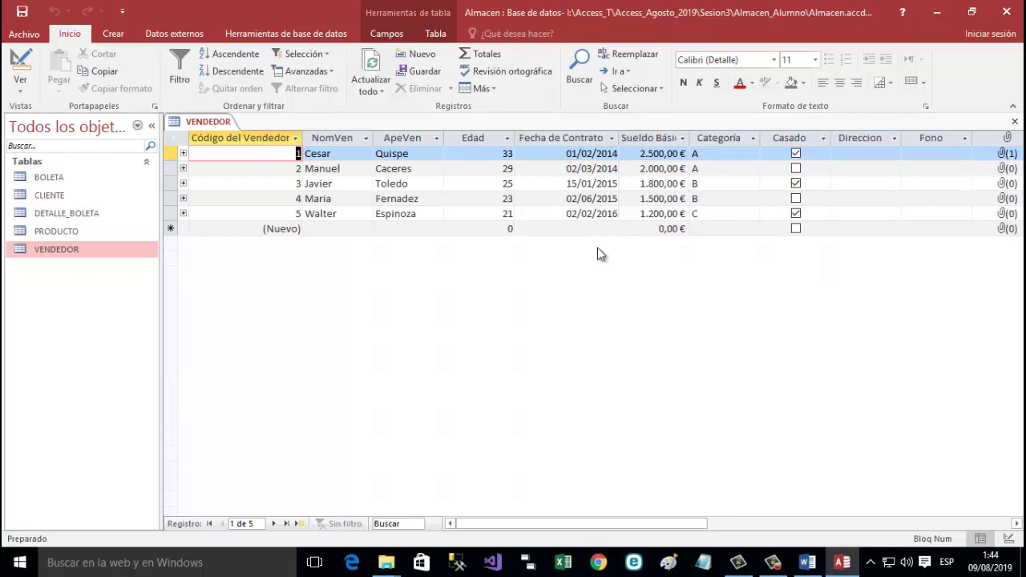
{"action": "left_click_drag", "start_coordinate": [690, 138], "coordinate": [712, 132]}
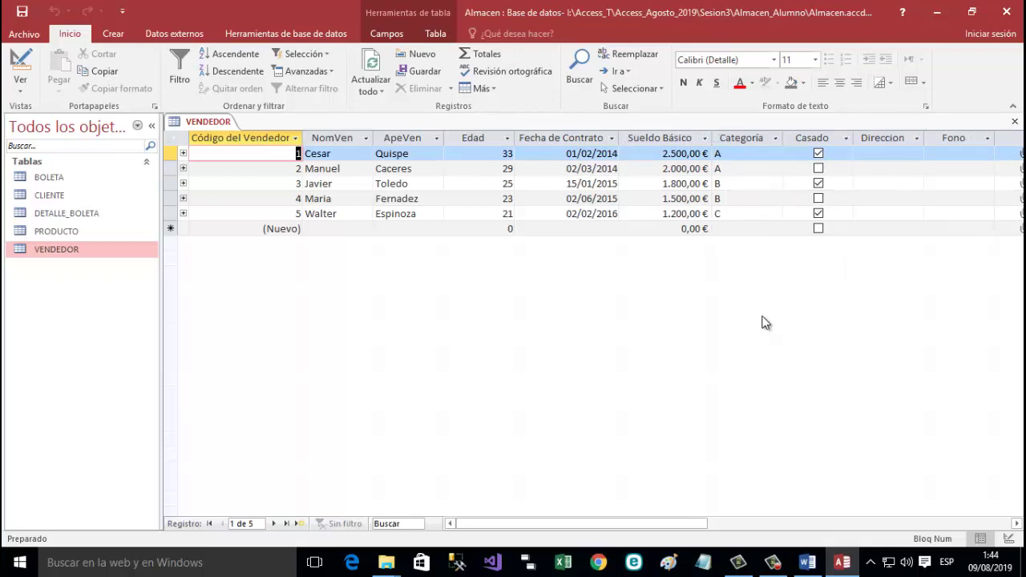